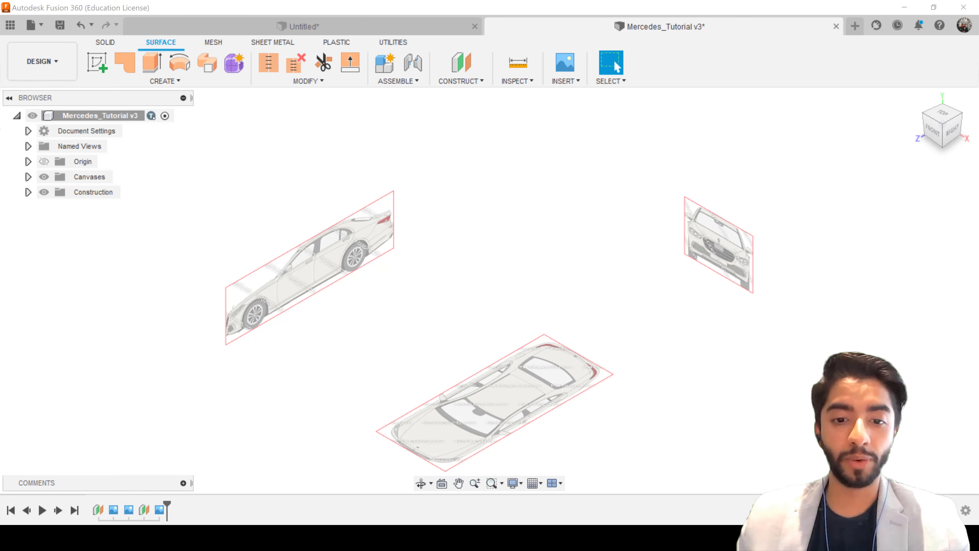
Switch to the Chrome browser and examine the bonnet, headlights and front grille in the Mercedes S-Class saloon reference photo
mouse_move(455, 538)
click(487, 498)
scroll(523, 294, right, 3)
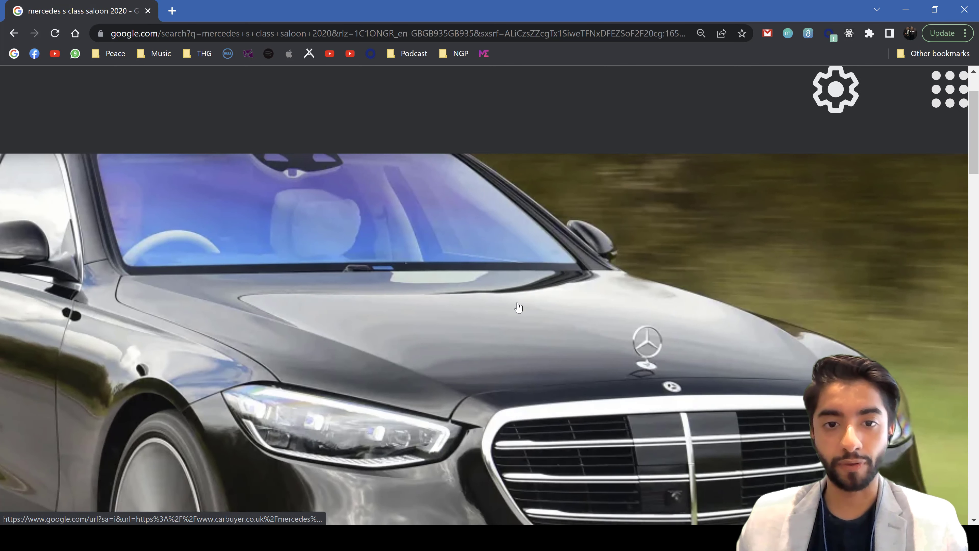
scroll(518, 308, down, 2)
ctrl+scroll(534, 298, down, 5)
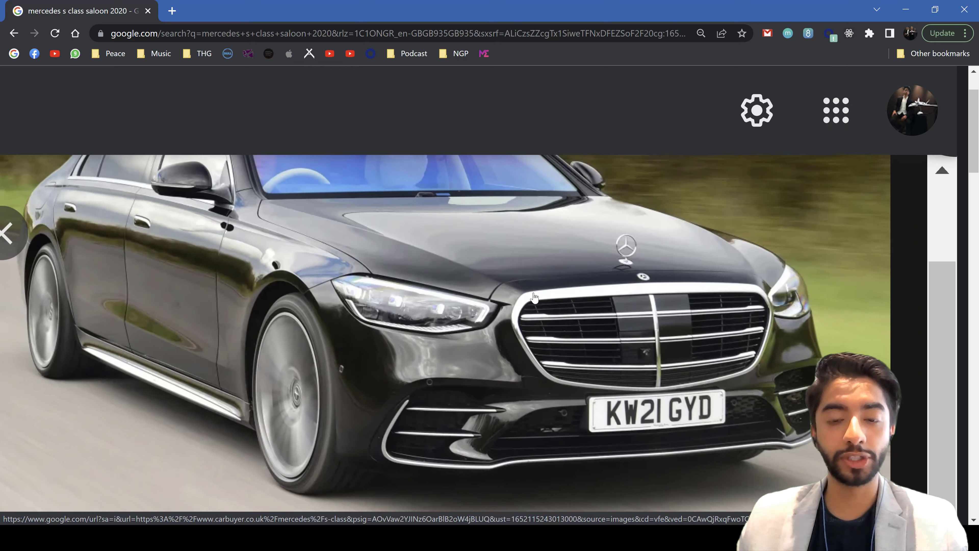
ctrl+scroll(651, 231, up, 5)
ctrl+scroll(651, 230, down, 3)
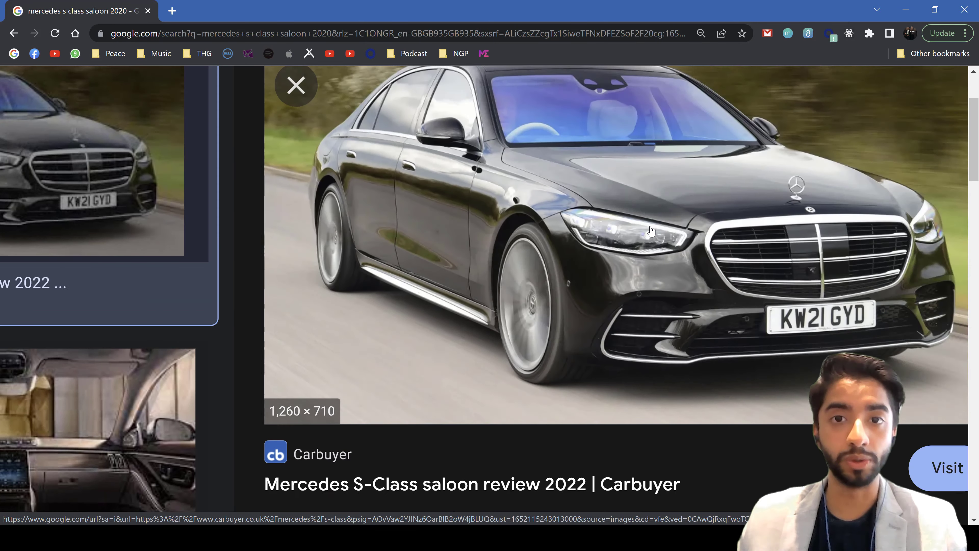
ctrl+scroll(659, 202, up, 5)
scroll(659, 202, up, 2)
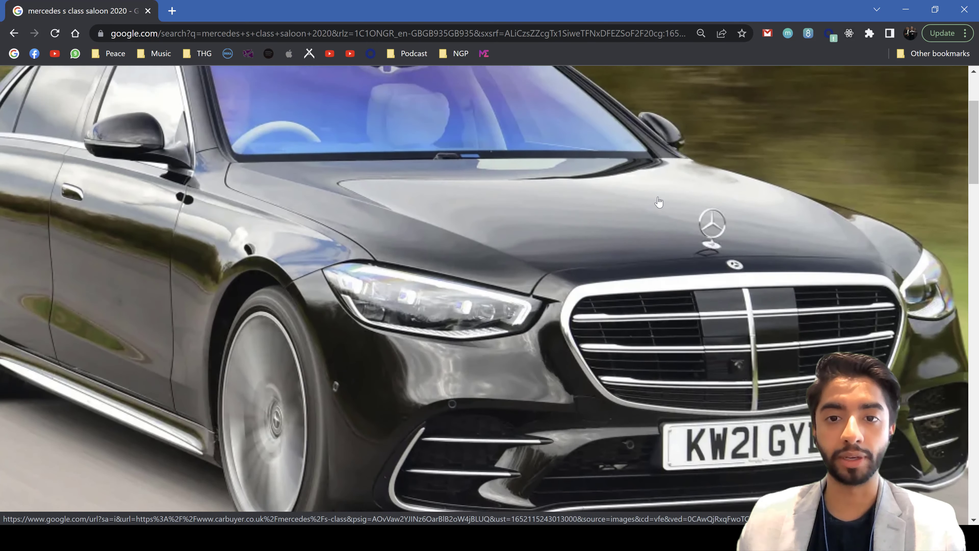
ctrl+scroll(659, 202, down, 4)
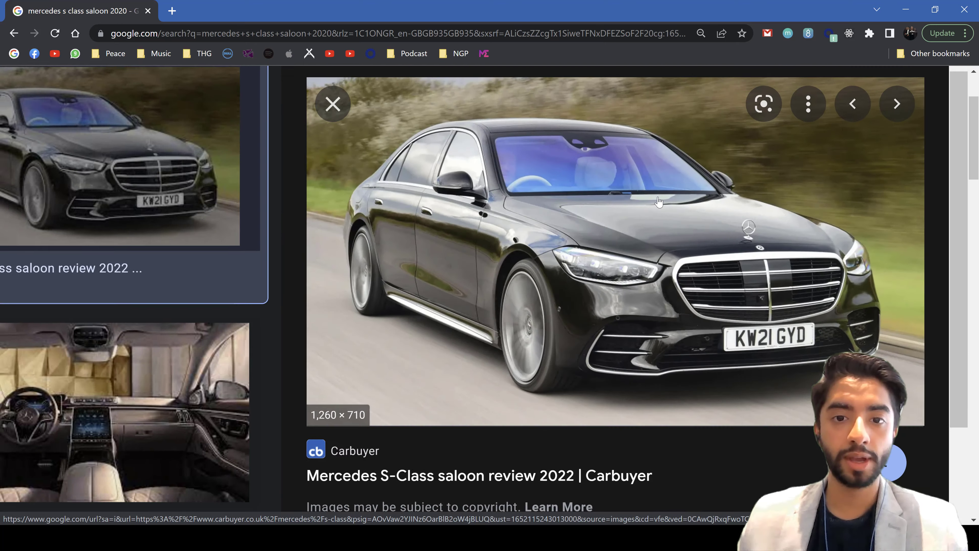
ctrl+scroll(659, 202, up, 5)
ctrl+scroll(659, 202, up, 3)
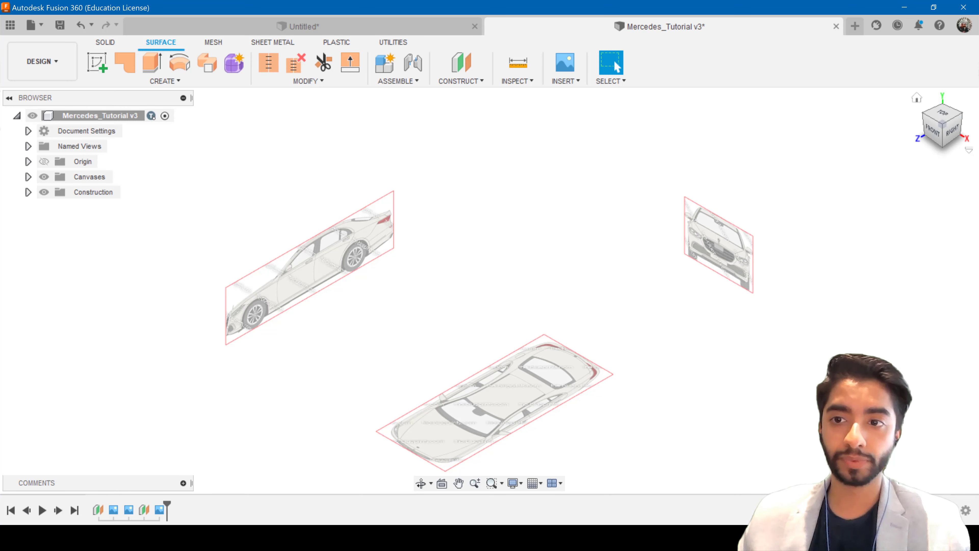
Inspect the bonnet on the car blueprint from above in Fusion 360 and compare it with the S-Class photo in Chrome
click(942, 114)
middle_drag(587, 391, 502, 225)
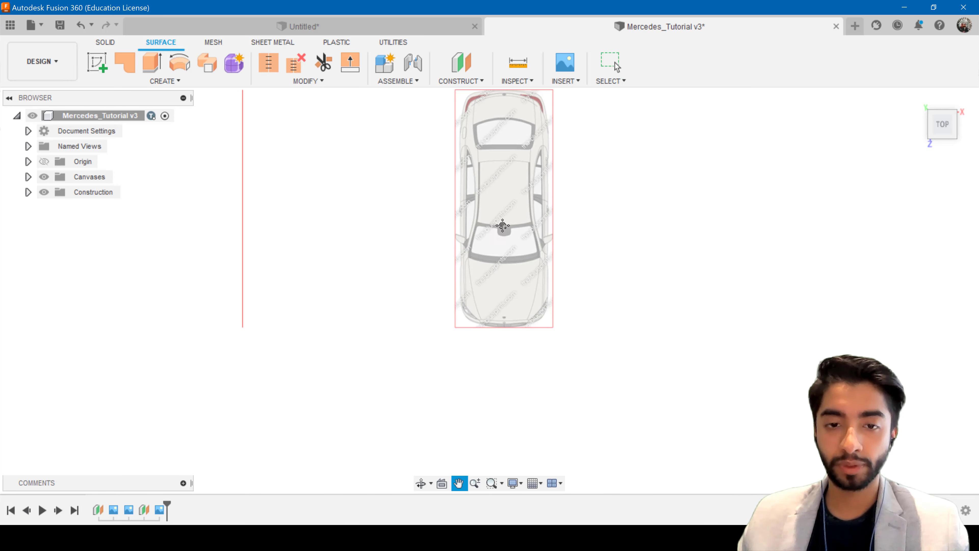
scroll(531, 299, up, 10)
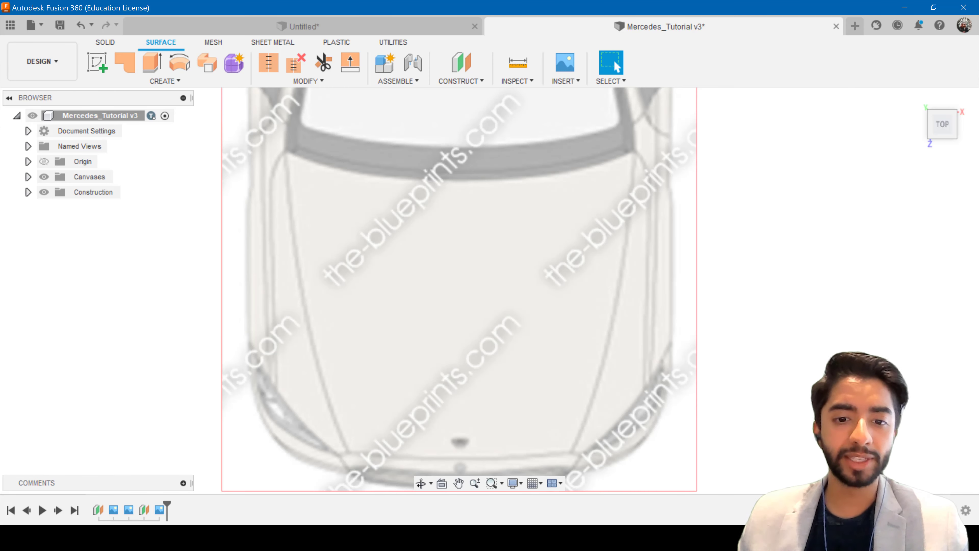
mouse_move(454, 540)
click(518, 494)
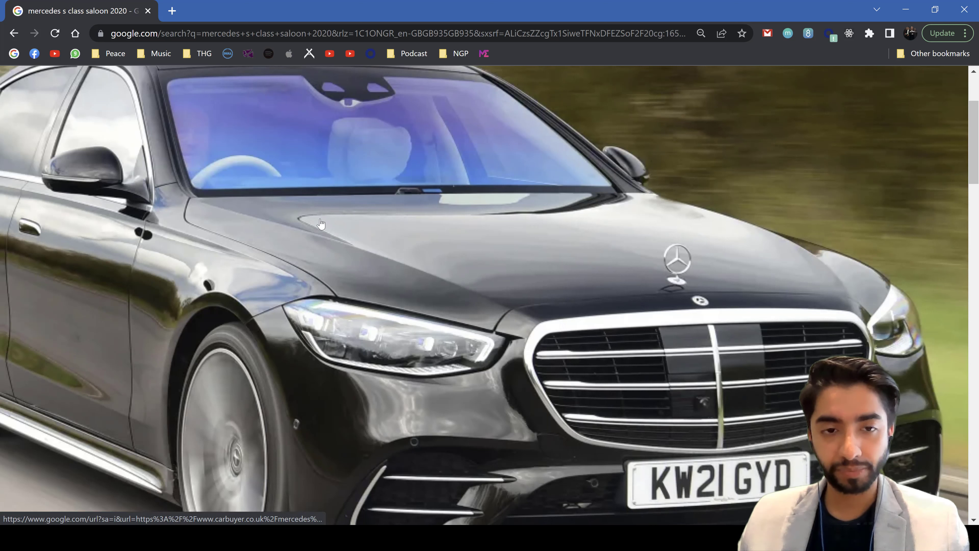
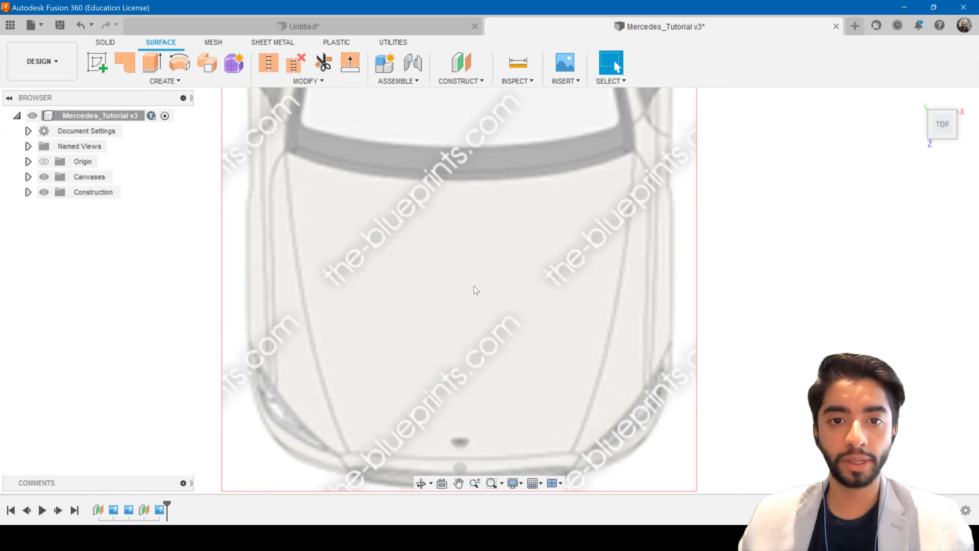
Create a sketch on the horizontal origin plane over the car's top-view blueprint and keep the view orthographic
scroll(476, 289, down, 5)
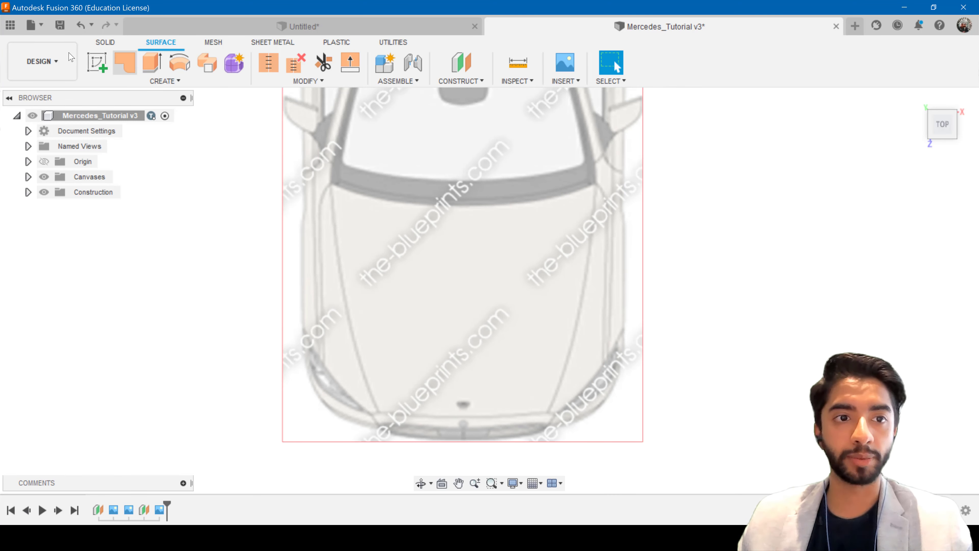
click(103, 66)
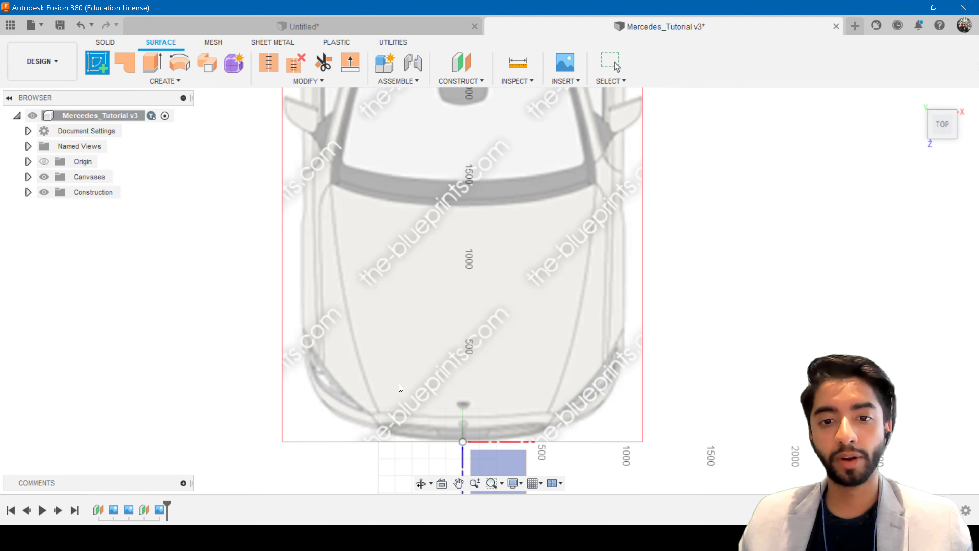
click(501, 463)
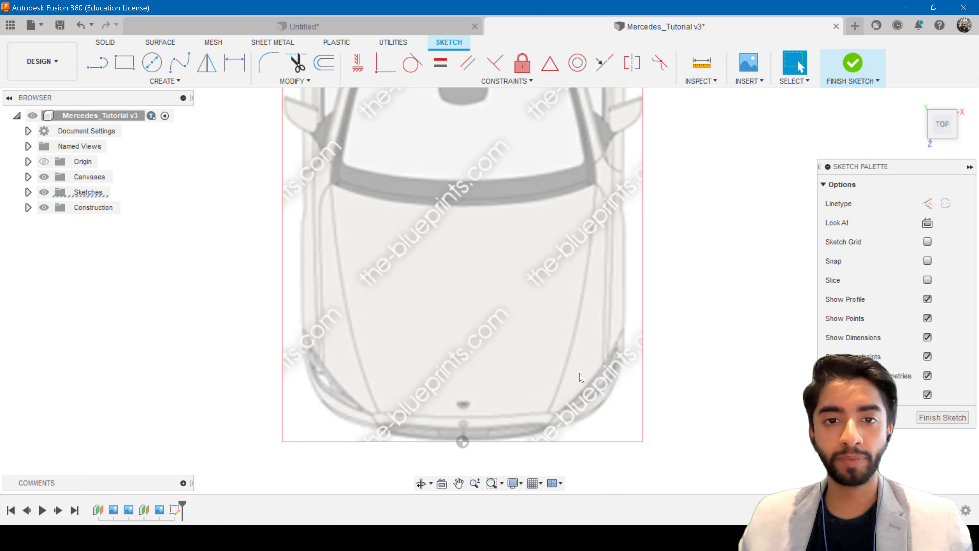
scroll(582, 374, down, 2)
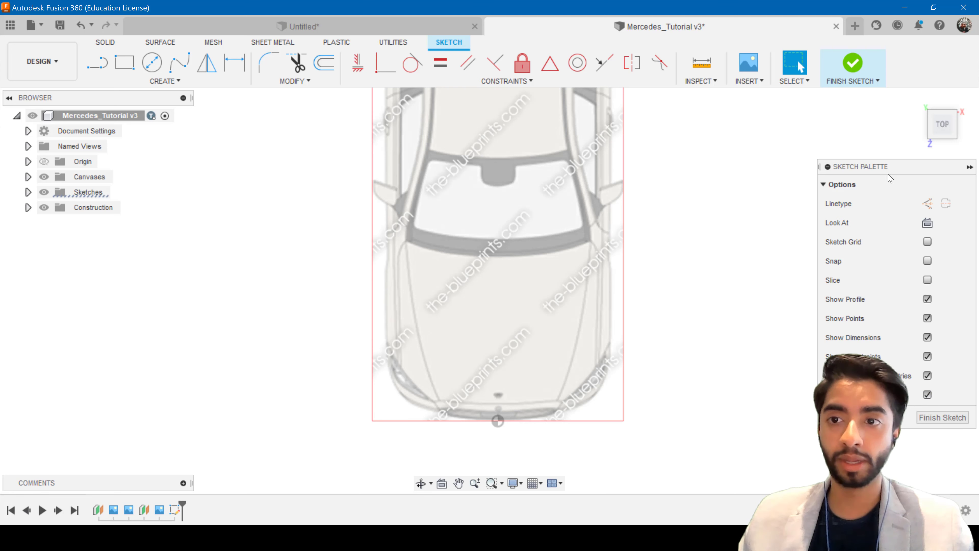
right_click(941, 132)
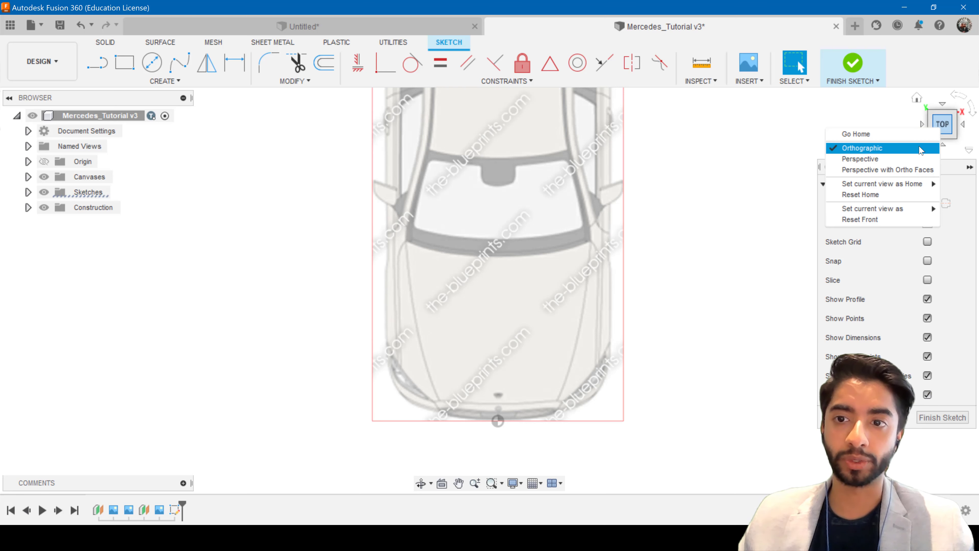
click(852, 148)
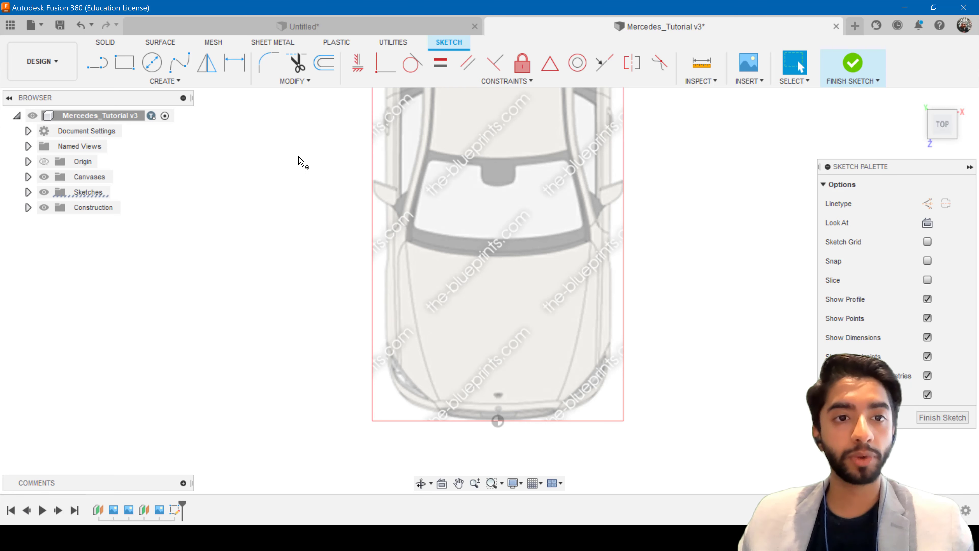
Draw a vertical two-point fit point spline about 1322 mm long along the bonnet's centre line, from the front badge to the windscreen base
click(178, 72)
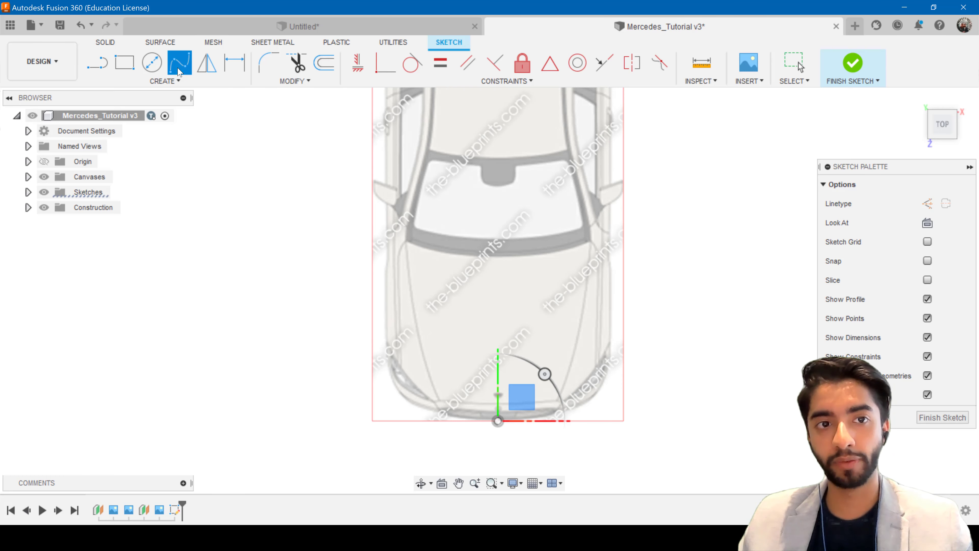
scroll(440, 381, up, 2)
scroll(459, 409, up, 3)
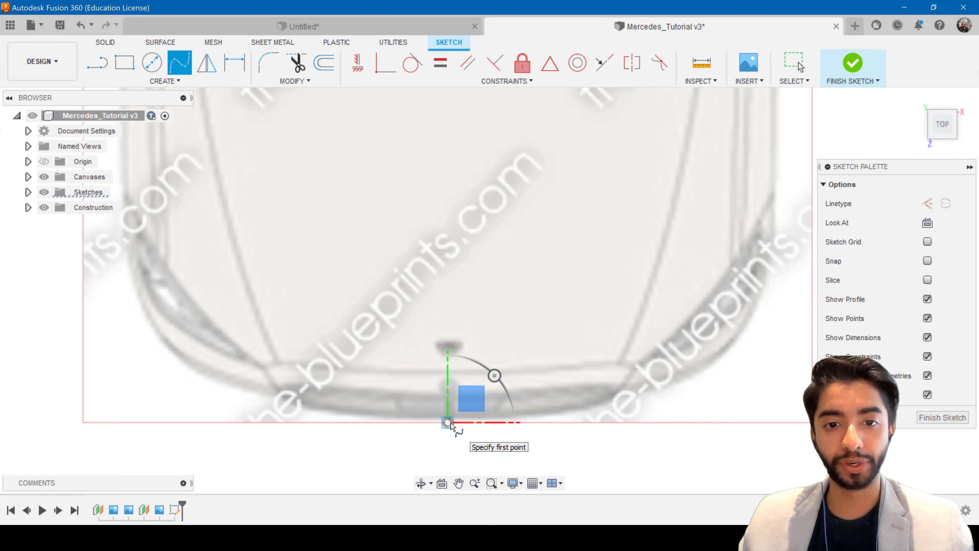
scroll(449, 418, up, 3)
scroll(451, 401, up, 2)
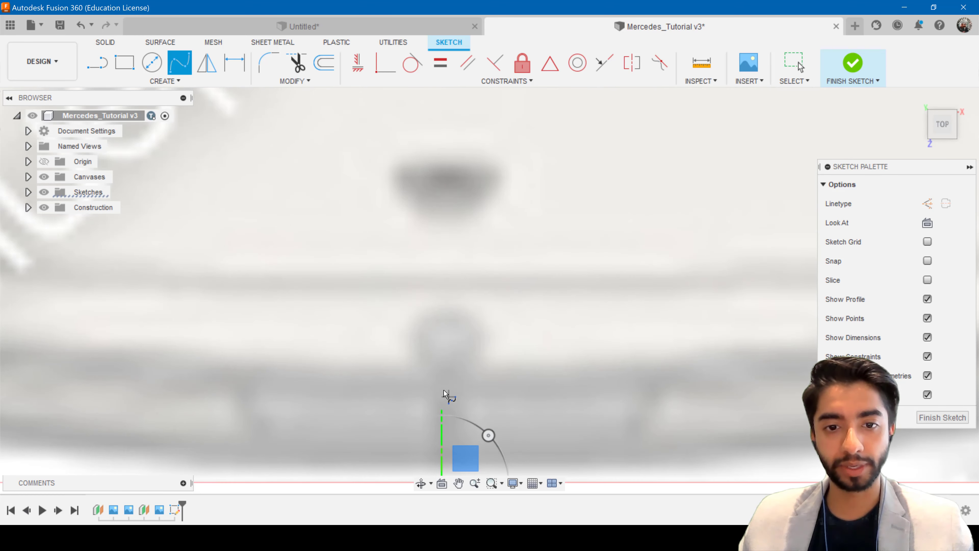
scroll(442, 380, down, 2)
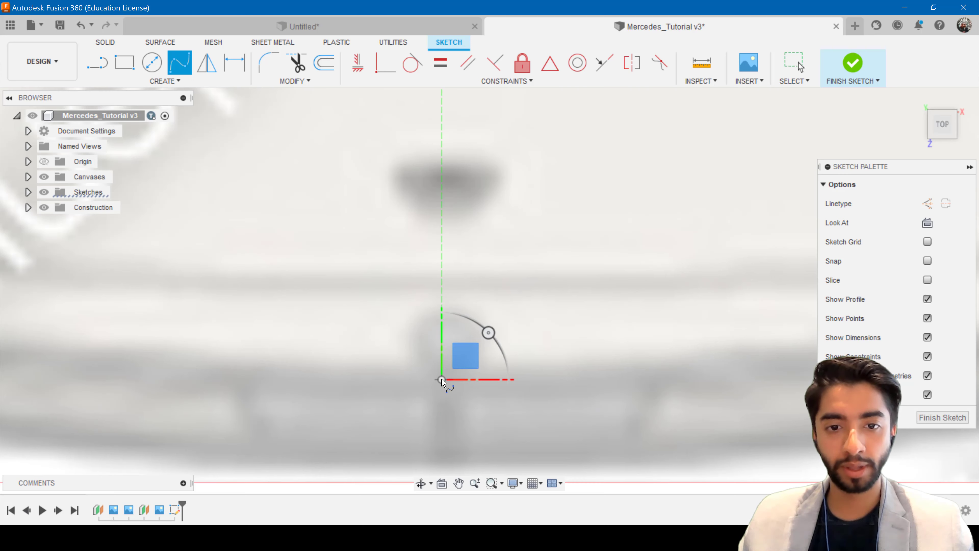
scroll(443, 372, down, 3)
scroll(443, 357, down, 2)
click(442, 361)
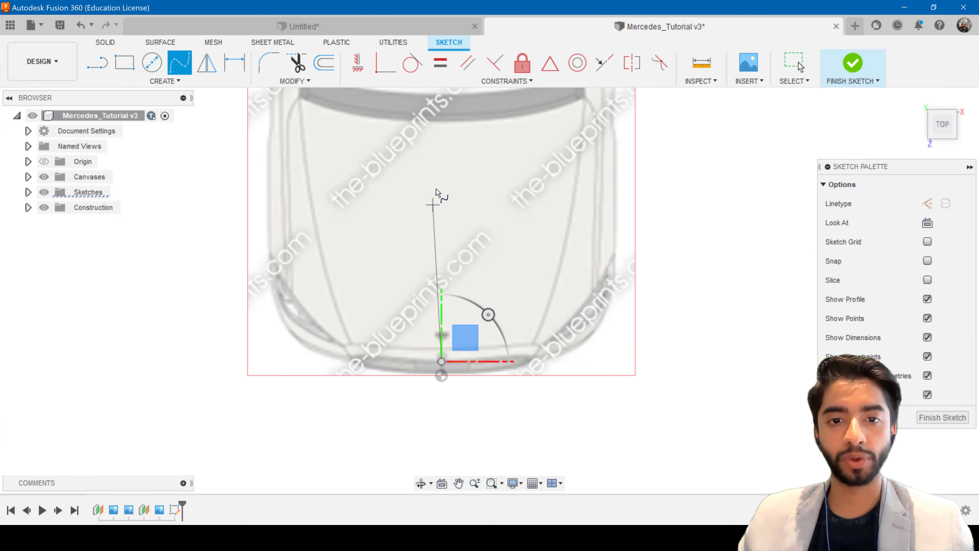
middle_drag(443, 174, 437, 229)
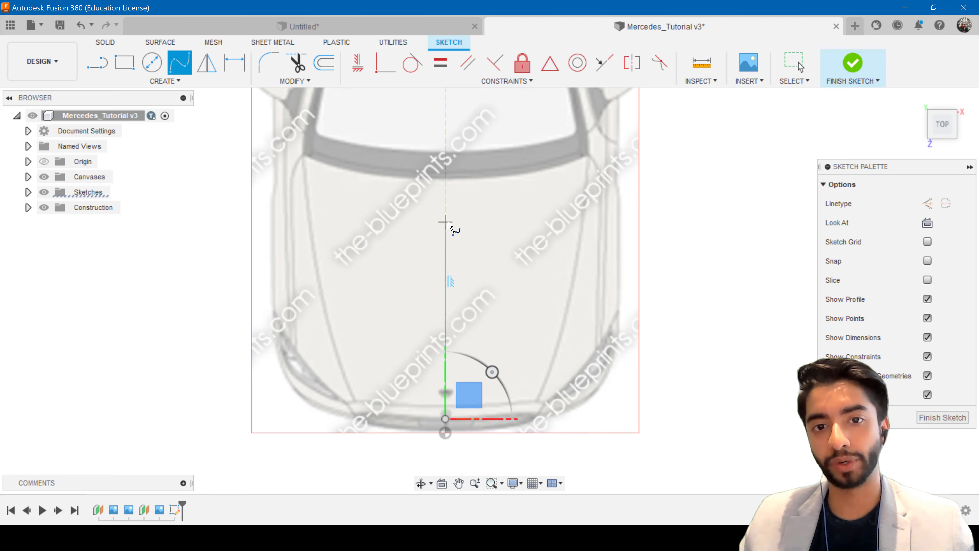
scroll(448, 193, up, 5)
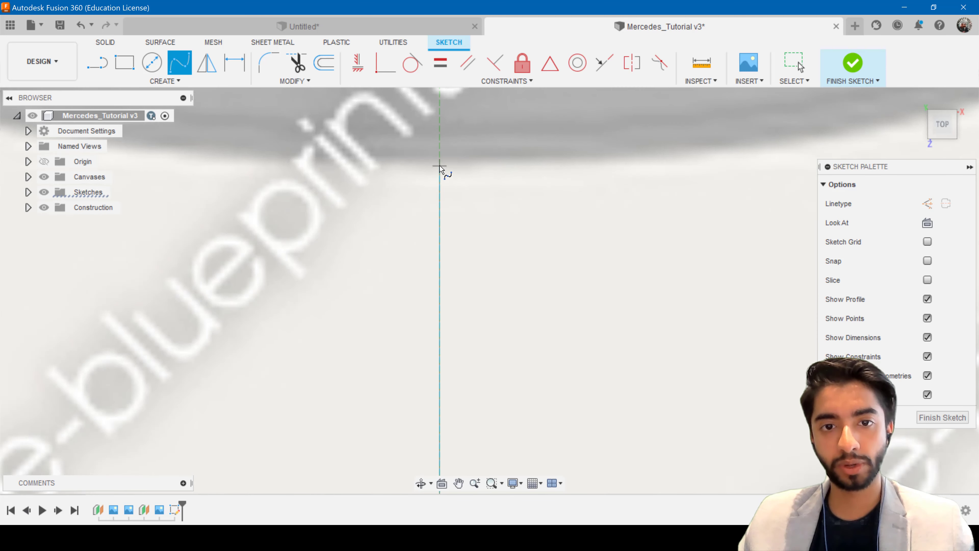
double_click(440, 159)
scroll(501, 259, down, 5)
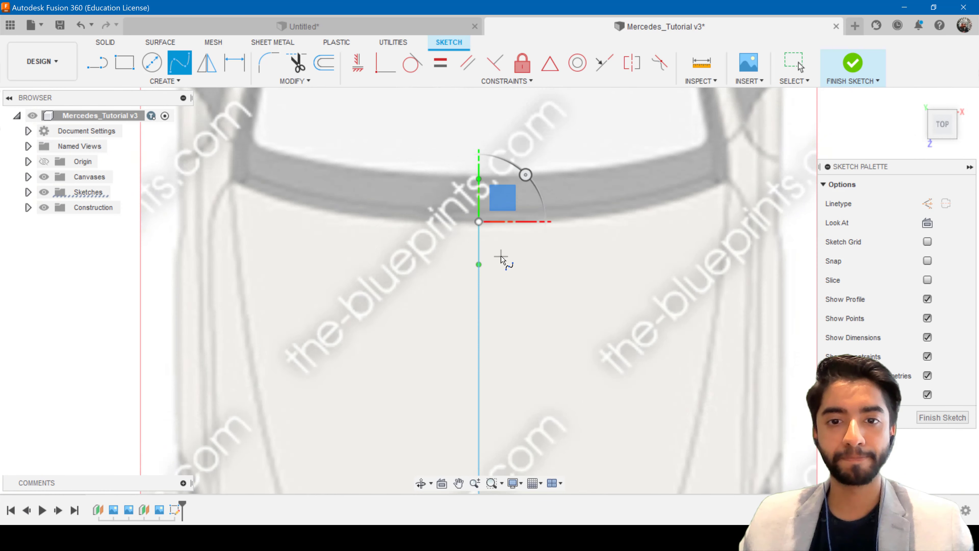
key(Escape)
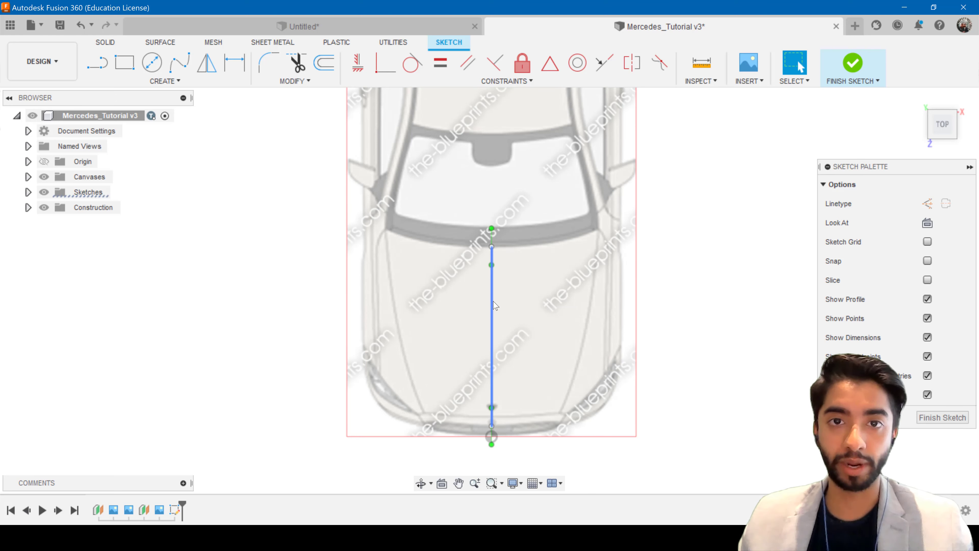
Examine the tangent handles at the front and windscreen ends of the bonnet's centre spline
scroll(496, 406, up, 5)
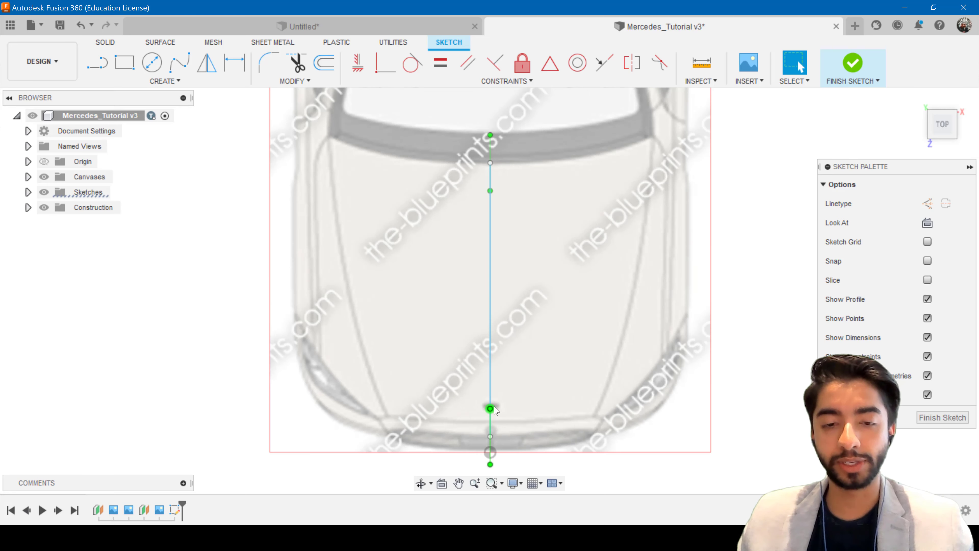
scroll(501, 332, up, 5)
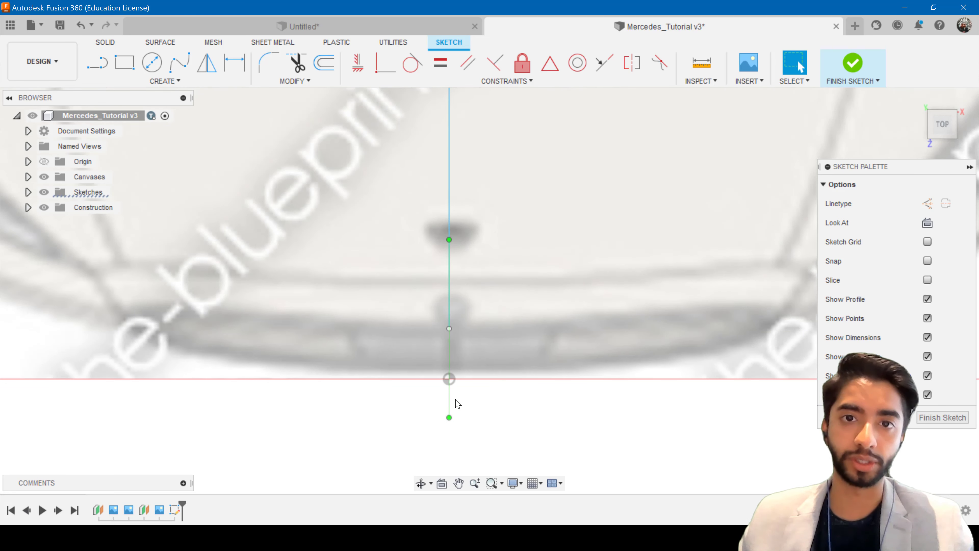
scroll(448, 316, down, 6)
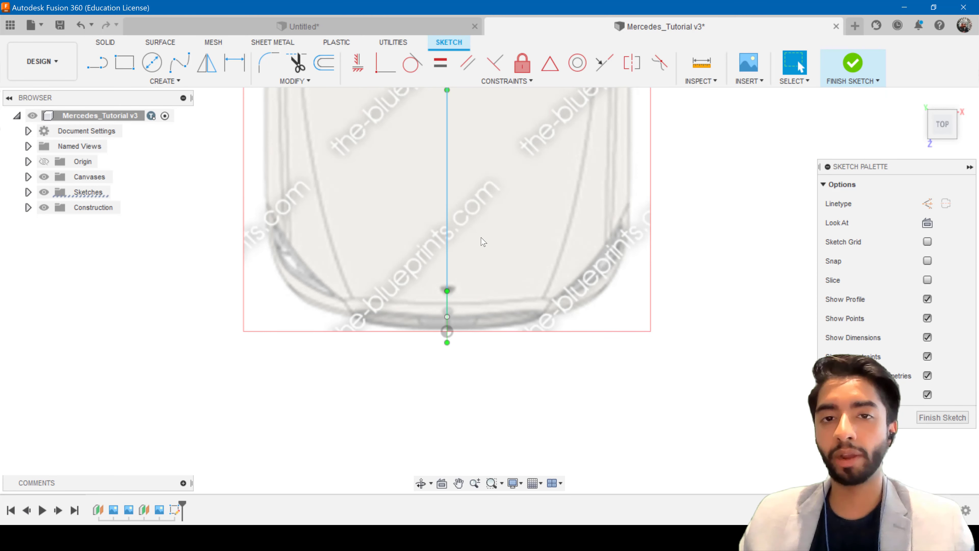
middle_drag(481, 253, 519, 323)
scroll(519, 319, up, 1)
scroll(517, 306, down, 1)
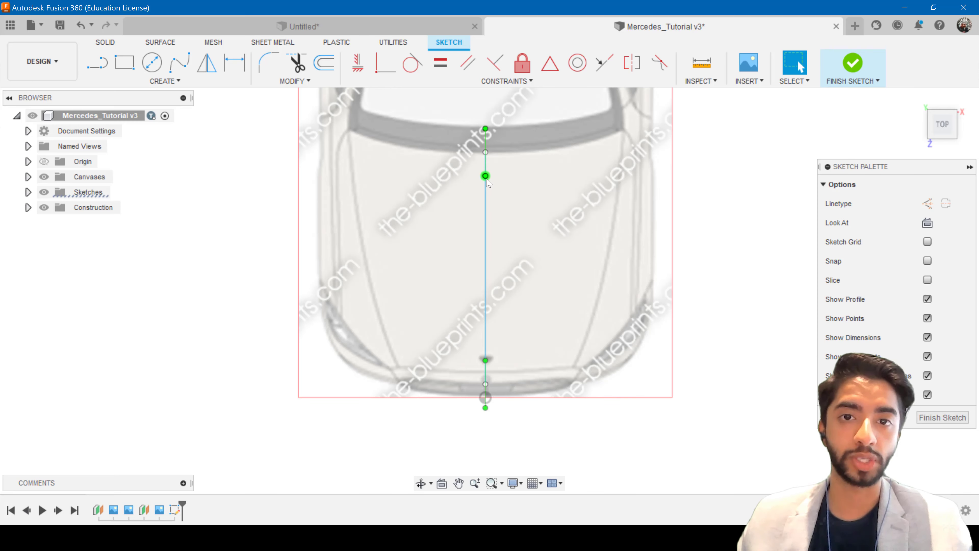
scroll(478, 183, up, 4)
middle_drag(511, 179, 525, 285)
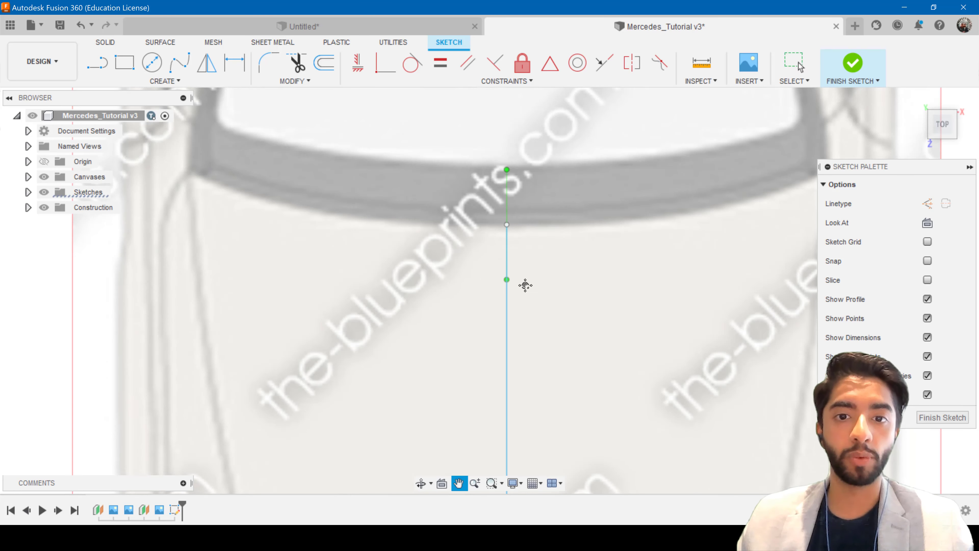
key(Escape)
scroll(522, 281, up, 2)
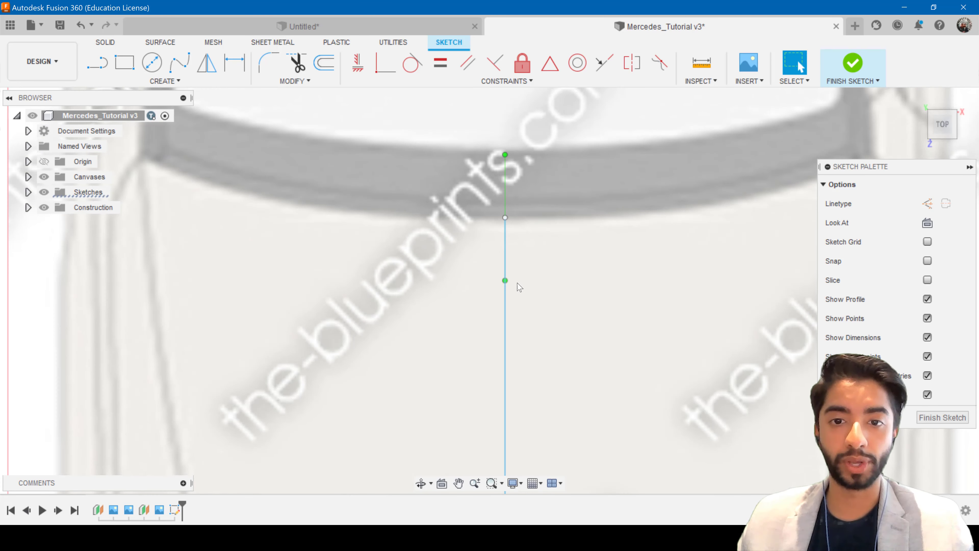
Try bending the centre spline by moving its windscreen-end tangent handle 65.585 mm sideways and 135.27 mm rearward with Move/Copy
click(504, 280)
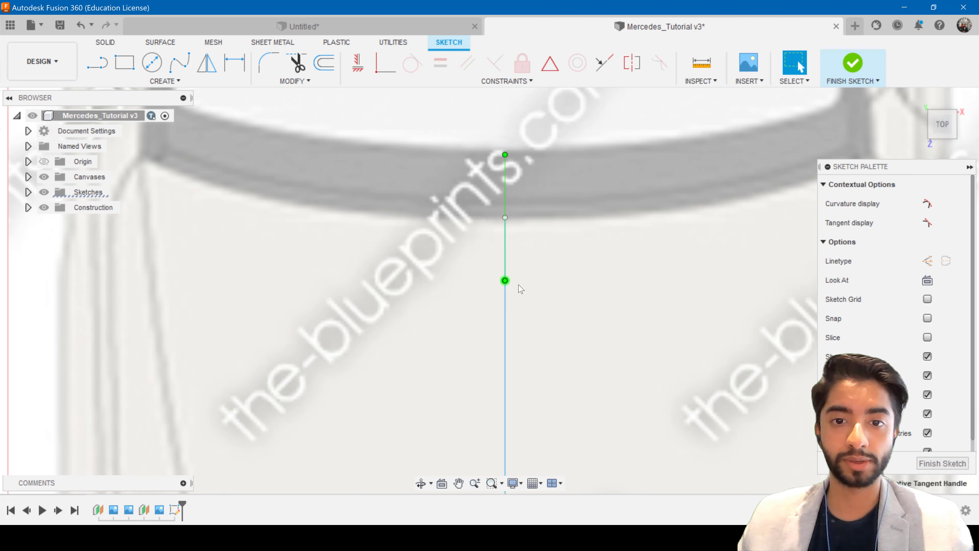
key(m)
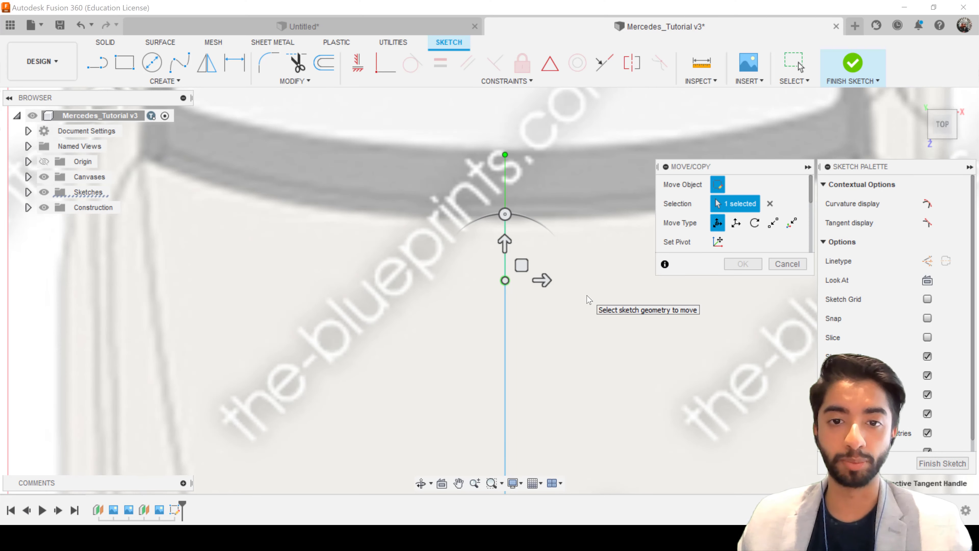
drag(524, 271, 556, 208)
scroll(543, 303, down, 5)
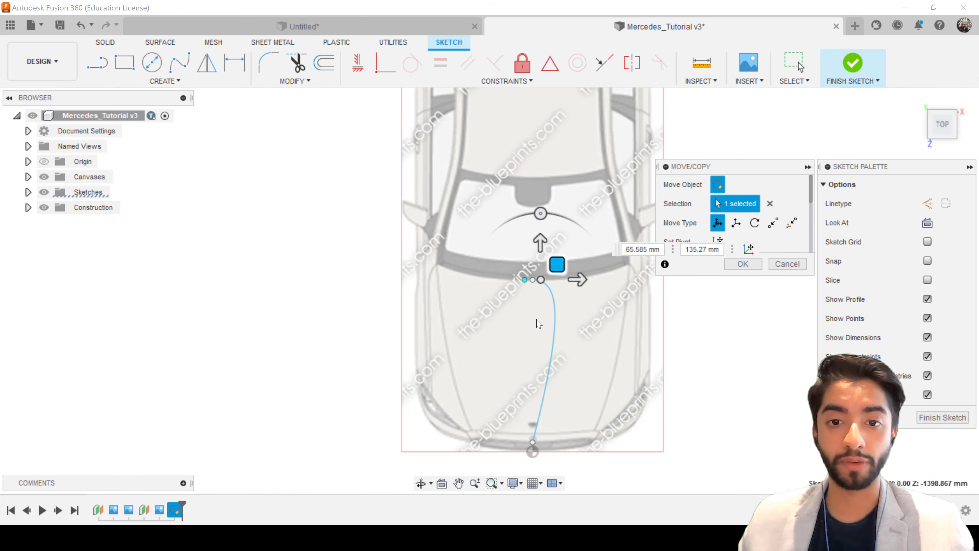
middle_drag(537, 322, 473, 285)
drag(494, 230, 480, 257)
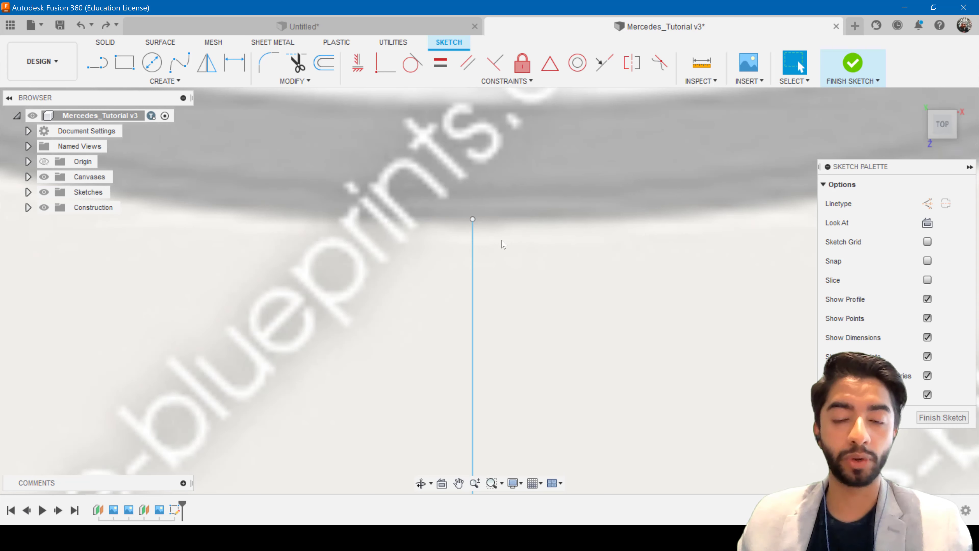
Move the centre spline's windscreen-end tangent handle off the centre line with Move/Copy so the curve bows sideways
click(474, 279)
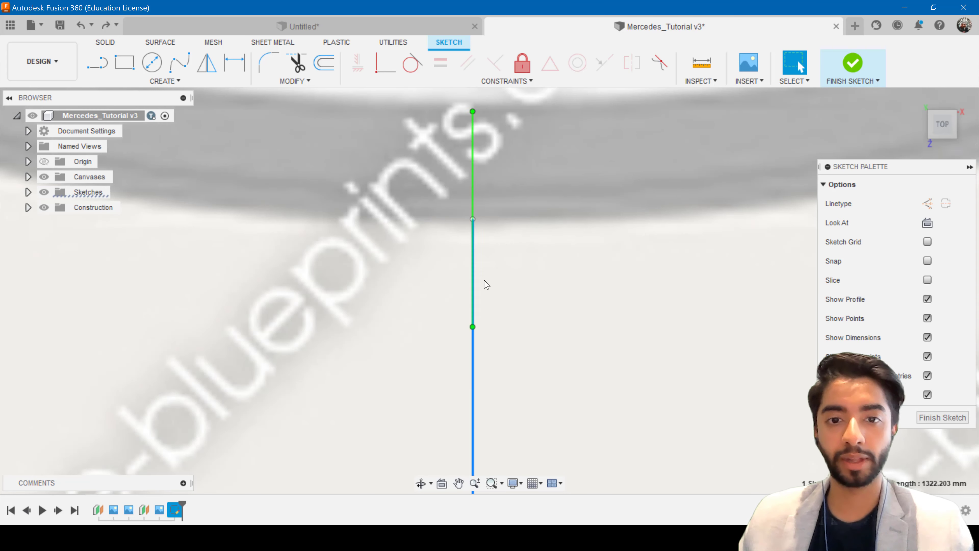
click(472, 326)
key(m)
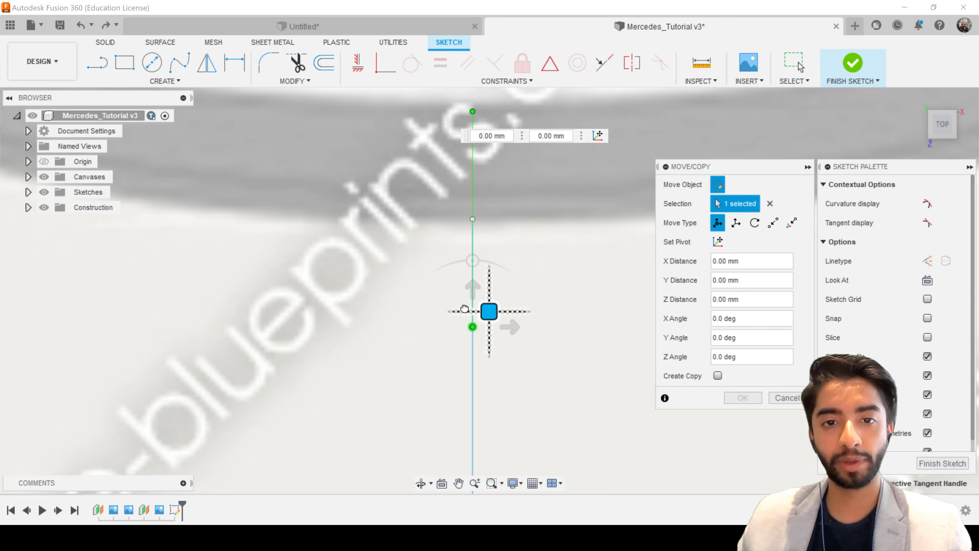
drag(489, 313, 376, 247)
click(742, 397)
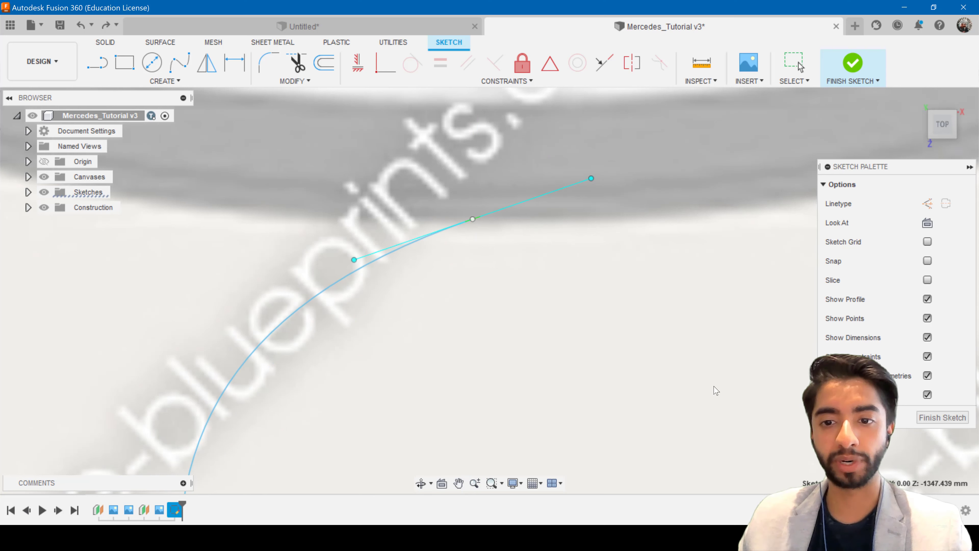
Select the bowed spline and reposition its active tangent handle close to the centre line beneath the windscreen
scroll(491, 306, up, 2)
scroll(491, 306, down, 1)
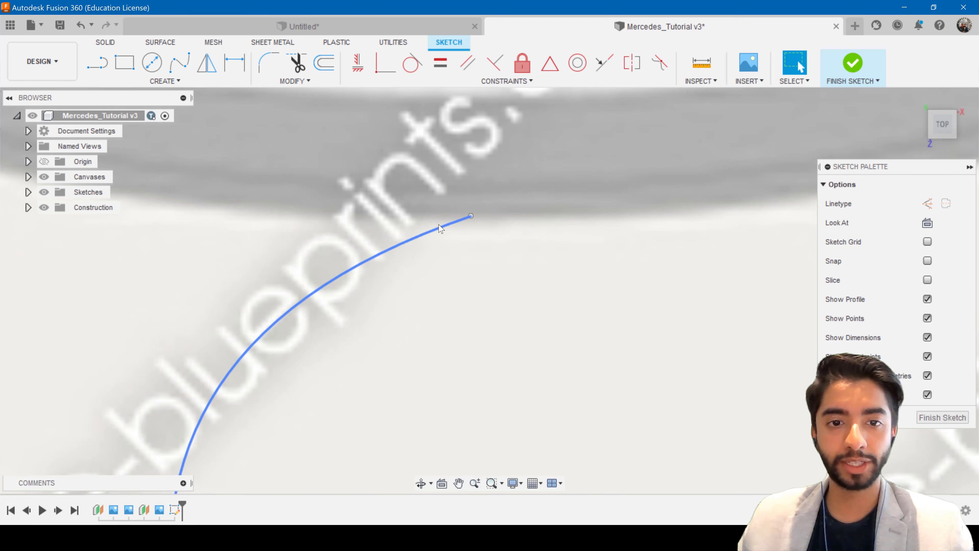
click(346, 256)
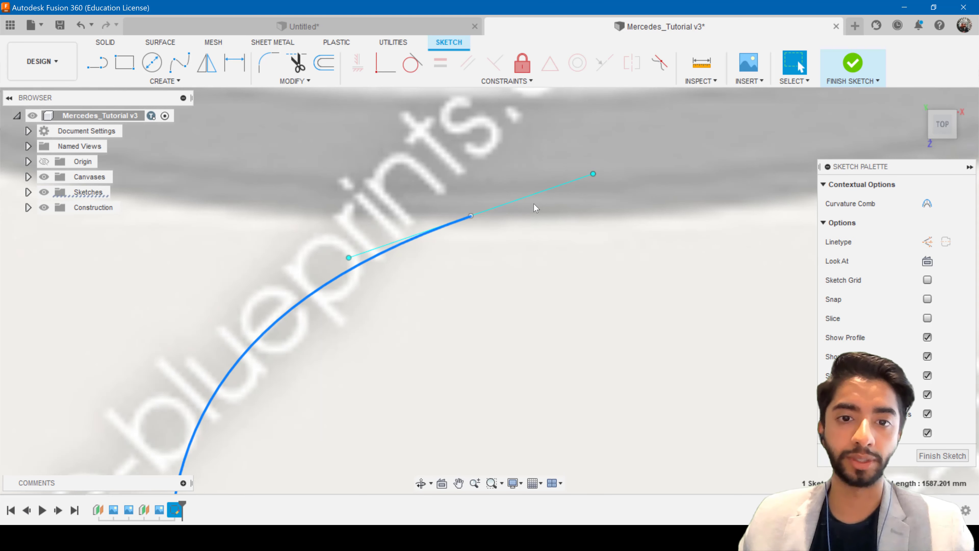
scroll(533, 208, up, 2)
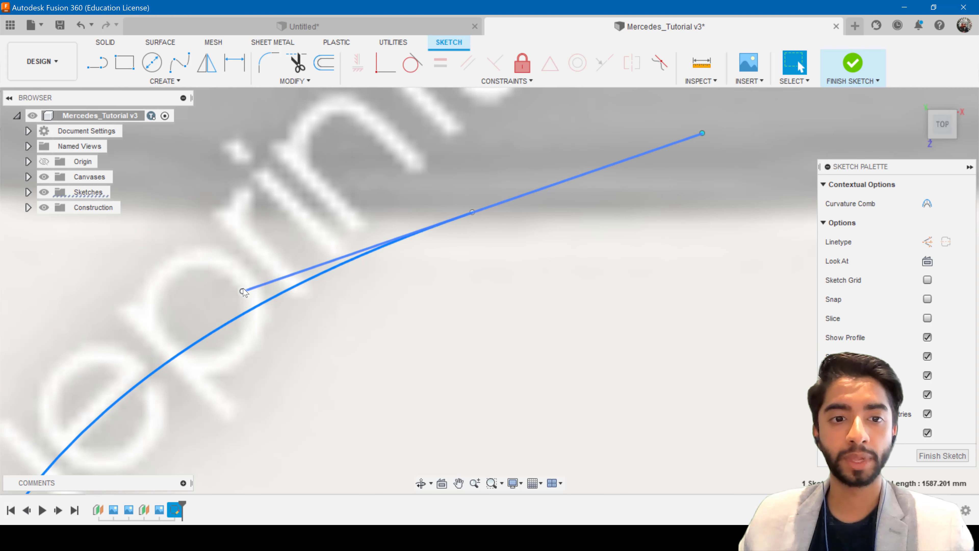
mouse_move(242, 293)
mouse_down()
mouse_move(237, 238)
mouse_move(259, 165)
mouse_move(277, 154)
mouse_move(276, 195)
mouse_move(332, 270)
mouse_move(451, 307)
mouse_move(567, 309)
mouse_move(623, 271)
mouse_move(660, 227)
mouse_move(664, 202)
mouse_move(614, 297)
mouse_move(477, 308)
mouse_up()
scroll(520, 319, down, 4)
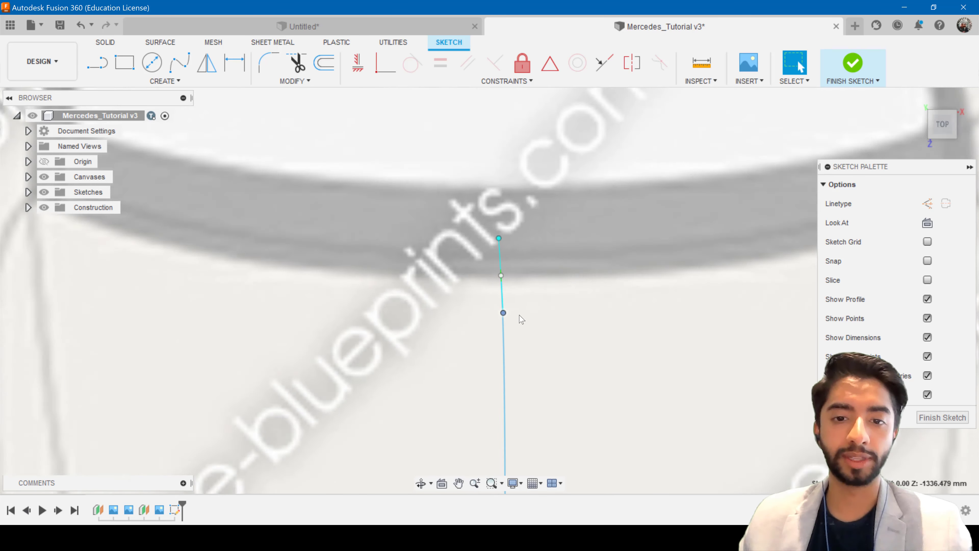
middle_drag(521, 280, 448, 112)
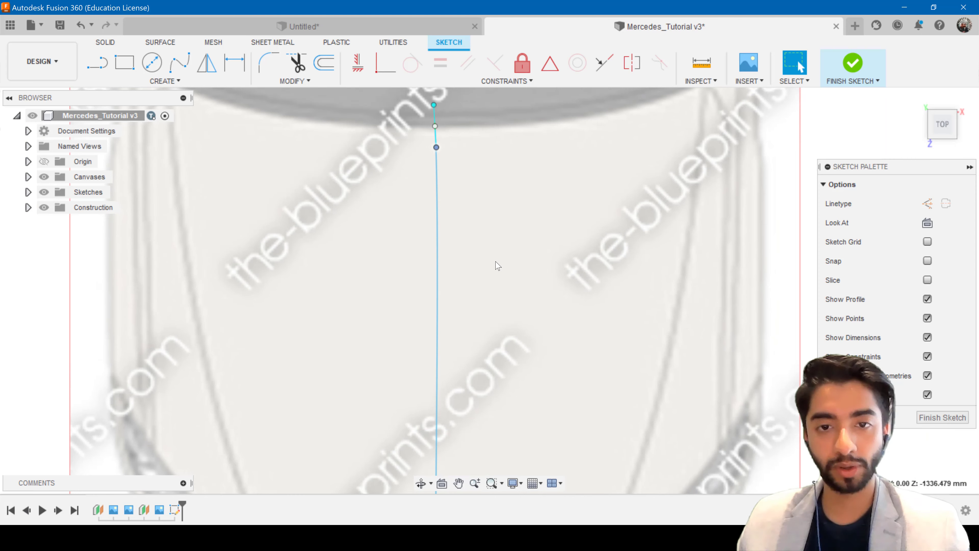
Undo the tangent handle changes on the bonnet's centre spline
key(ctrl+z)
key(ctrl+z)
scroll(495, 278, down, 6)
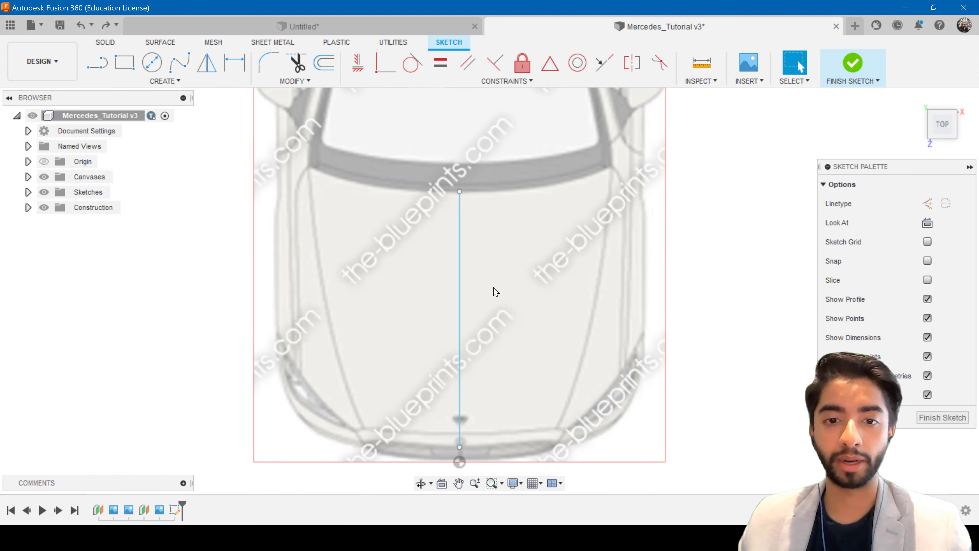
scroll(486, 274, up, 2)
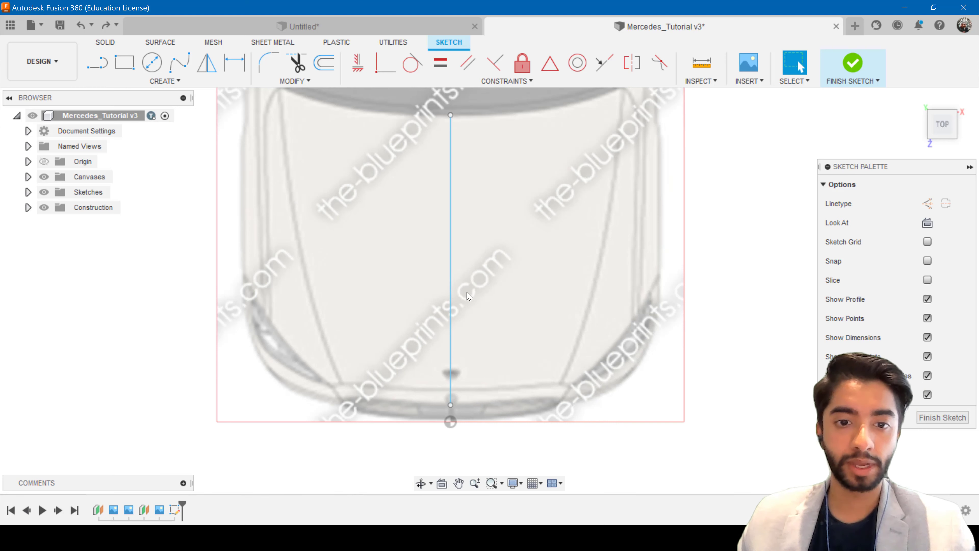
Look at the centre spline from the right side and compare its height with the bonnet on the side-view blueprint
middle_drag(487, 269, 490, 285)
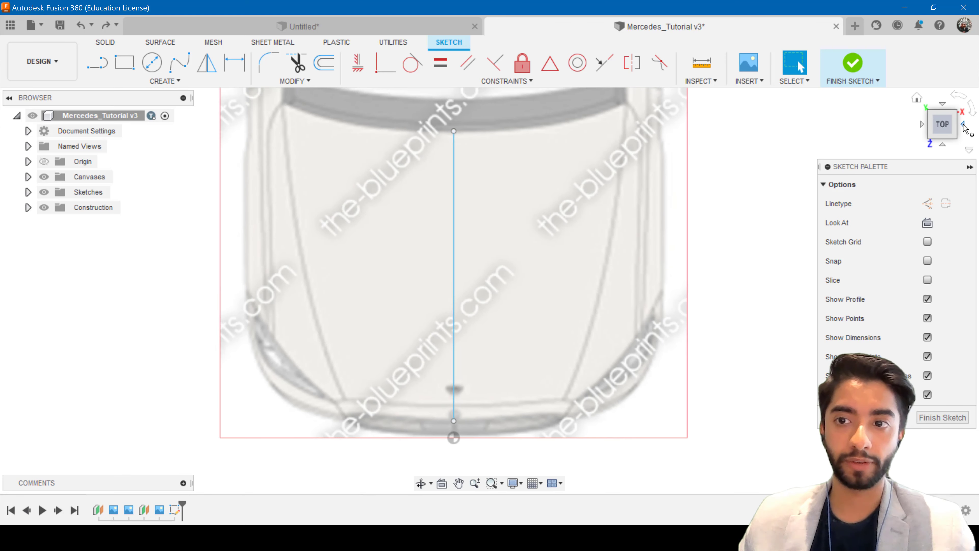
click(971, 112)
click(970, 112)
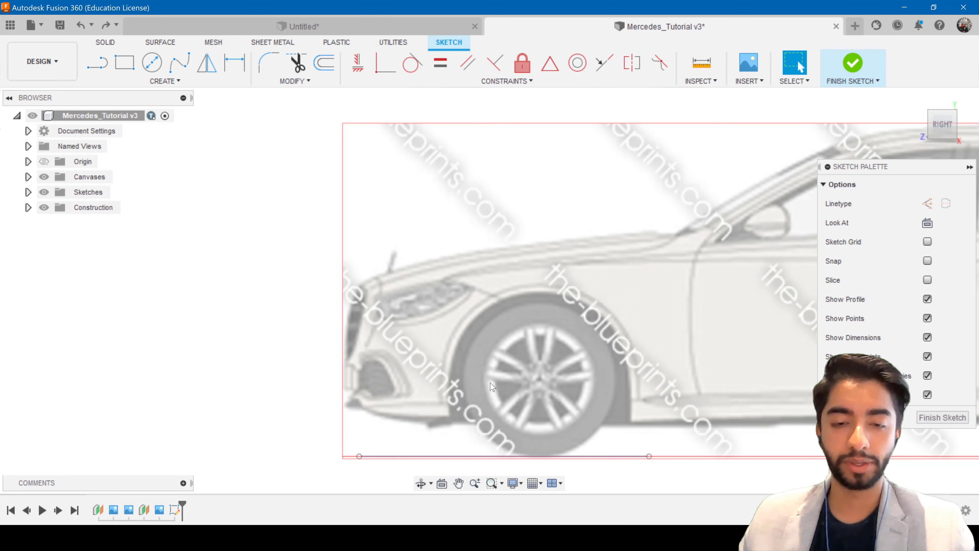
middle_drag(493, 365, 455, 287)
click(501, 387)
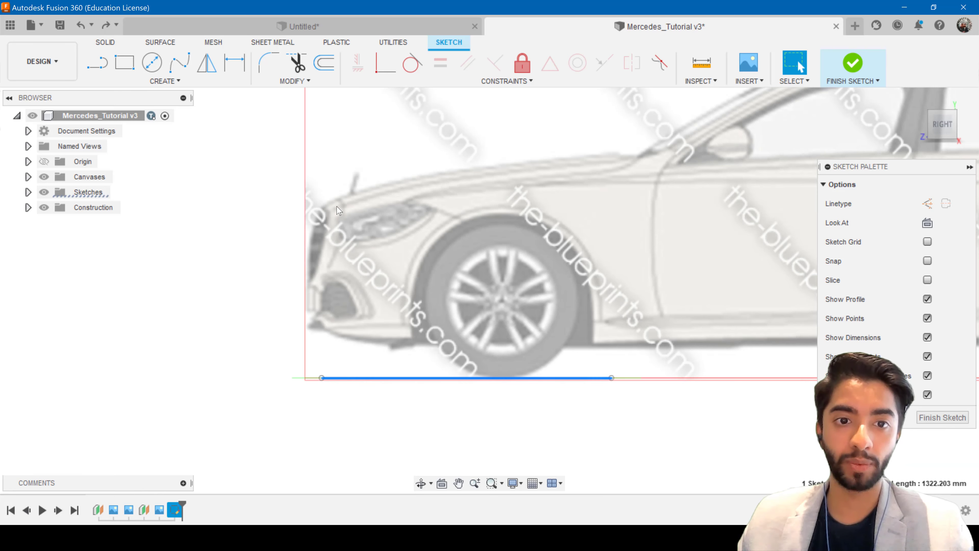
scroll(335, 210, up, 2)
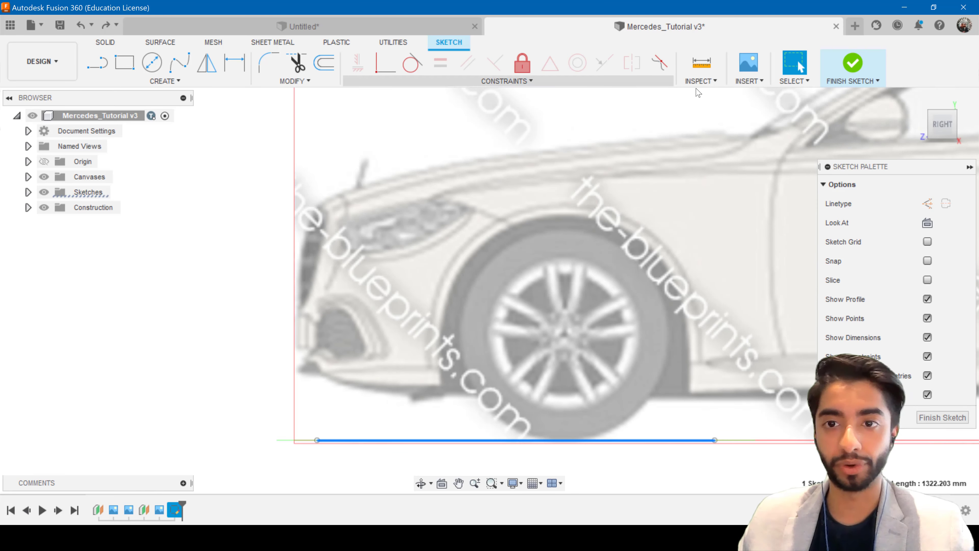
click(519, 355)
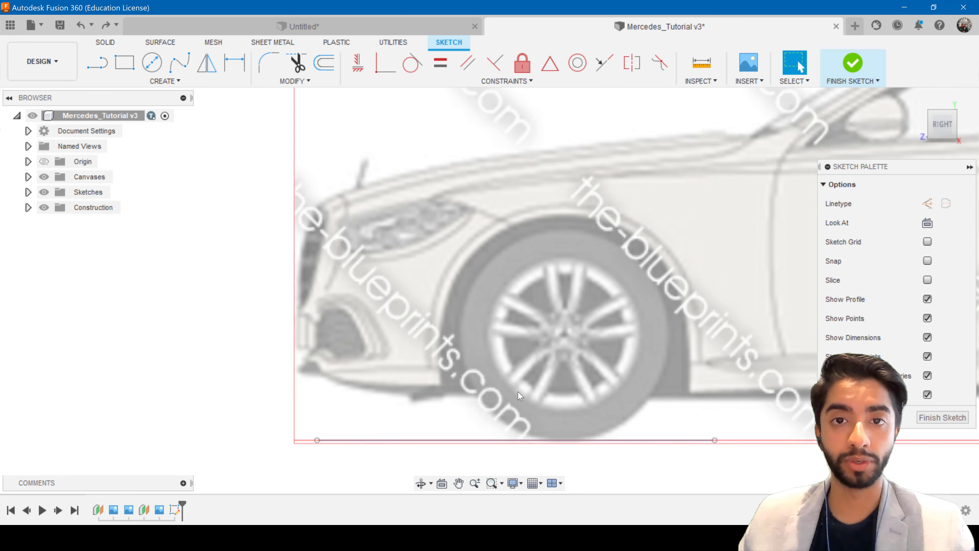
Raise the whole centre spline vertically by 775 mm with Move/Copy so its front end meets the bonnet's front edge
click(501, 440)
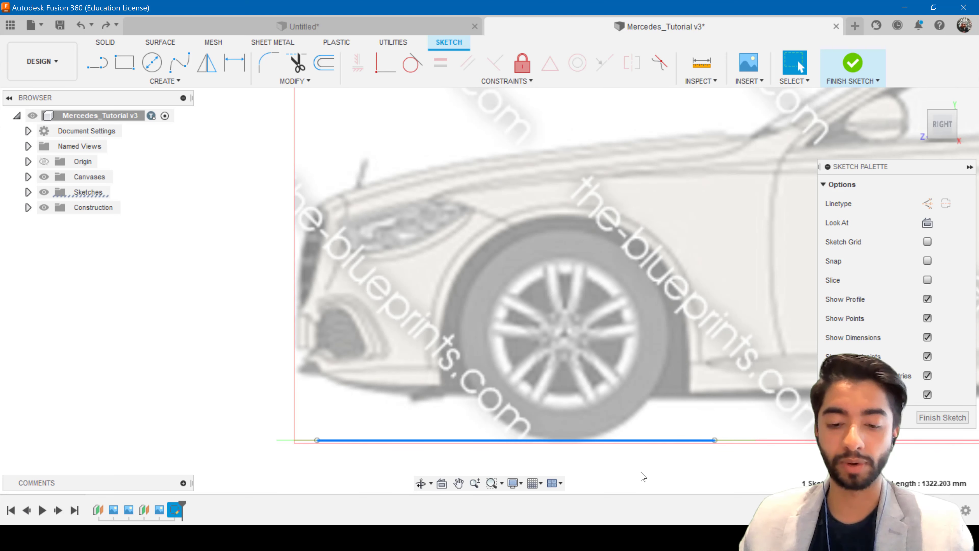
key(m)
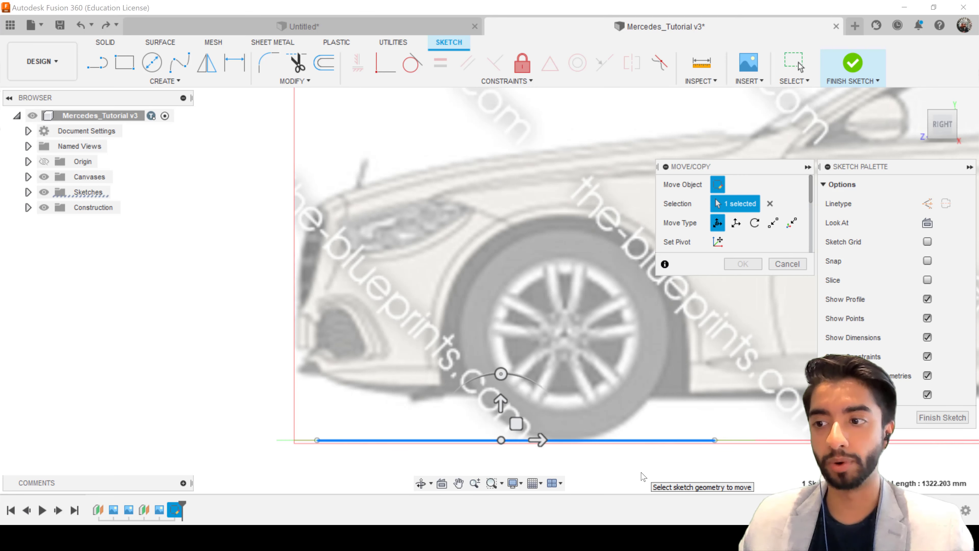
drag(501, 407, 500, 164)
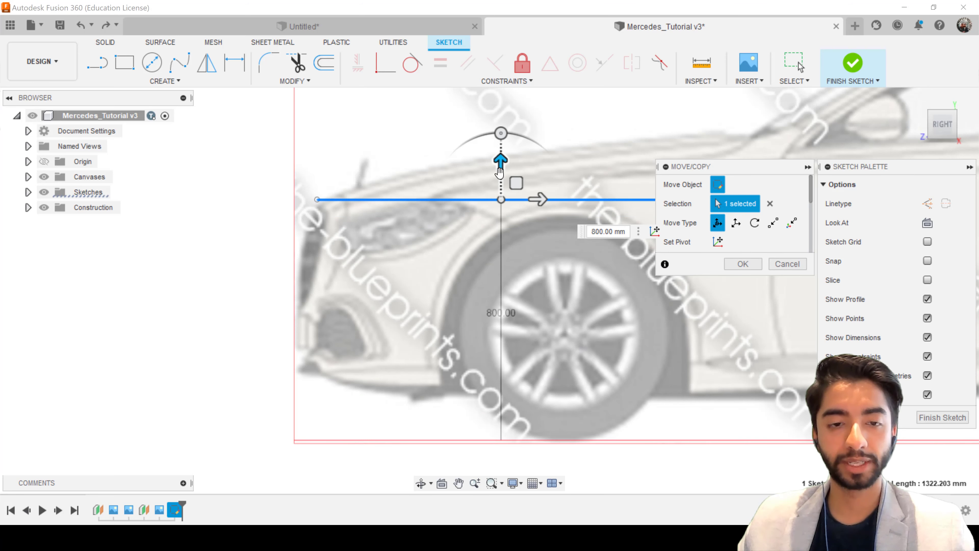
scroll(467, 203, up, 3)
middle_drag(346, 215, 356, 270)
scroll(356, 270, up, 1)
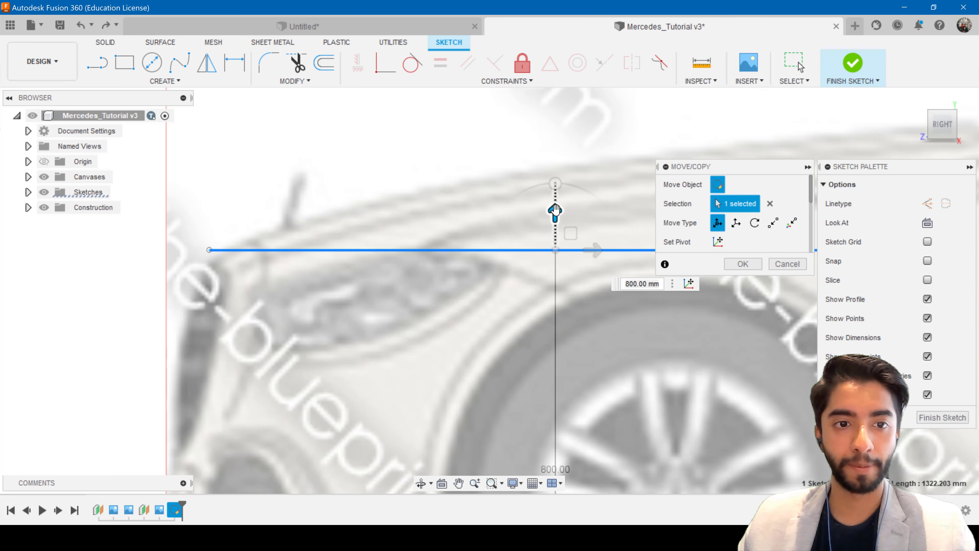
drag(555, 213, 552, 224)
scroll(215, 258, up, 5)
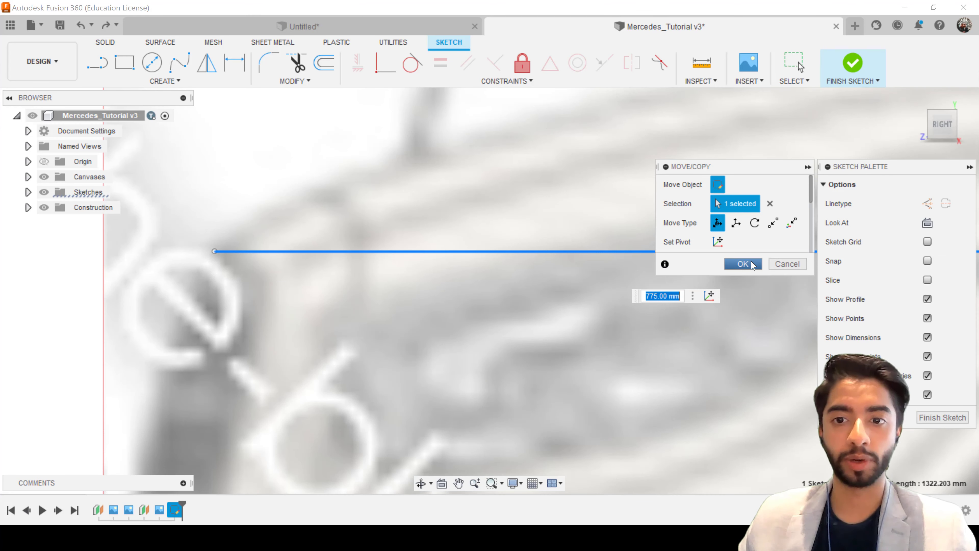
click(742, 264)
Raise the centre spline's windscreen-end point vertically by 250 mm with Move/Copy to reach the bonnet's rear edge on the side blueprint
scroll(545, 359, down, 4)
middle_drag(492, 348, 174, 343)
scroll(575, 334, up, 3)
scroll(577, 337, down, 3)
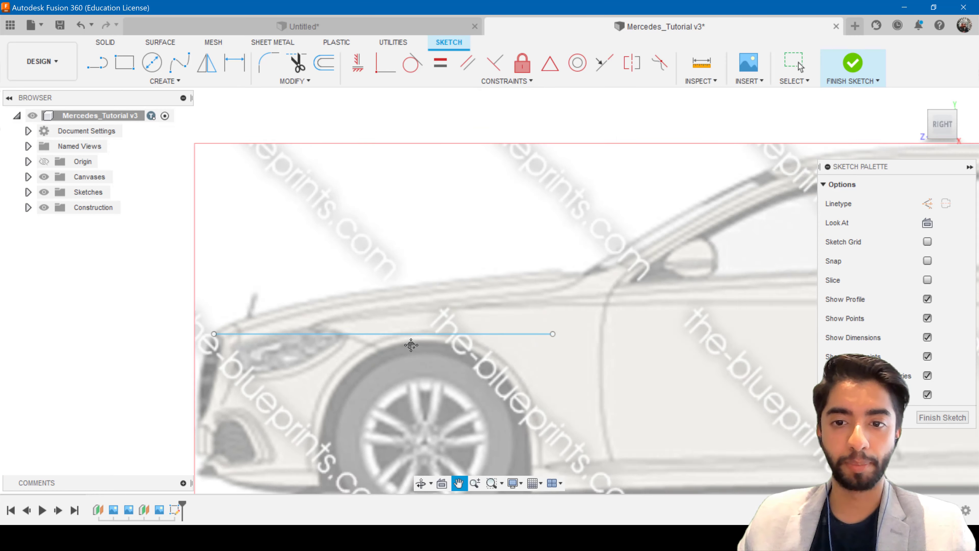
scroll(498, 330, up, 4)
click(492, 323)
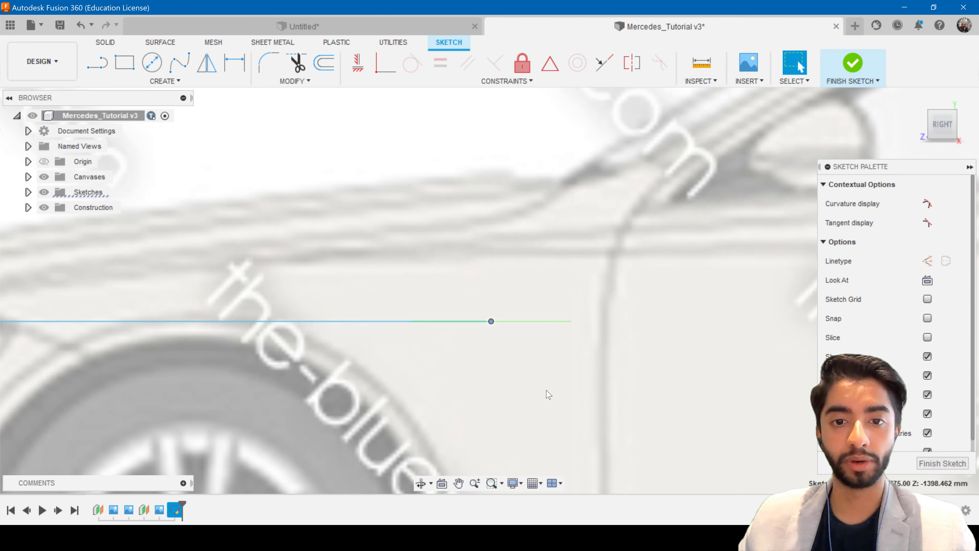
key(m)
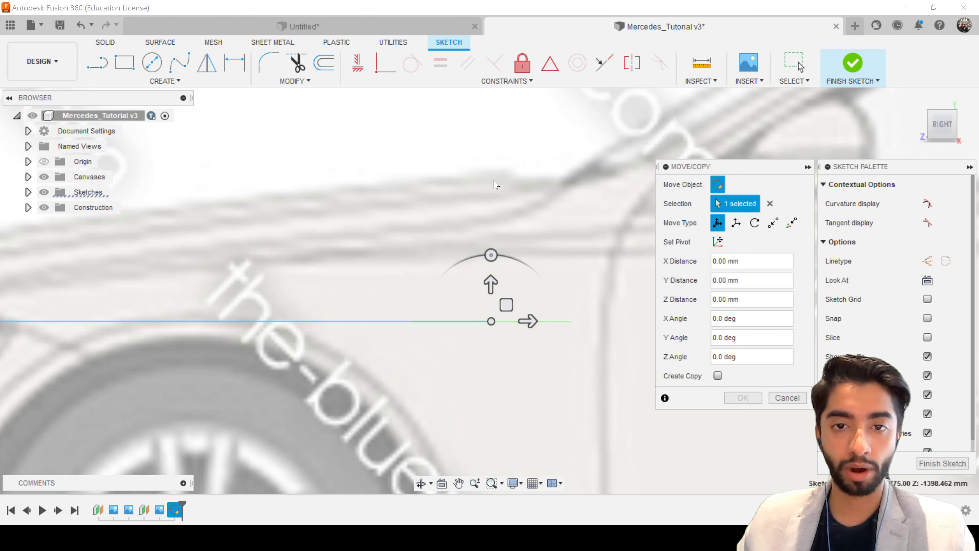
drag(490, 286, 489, 131)
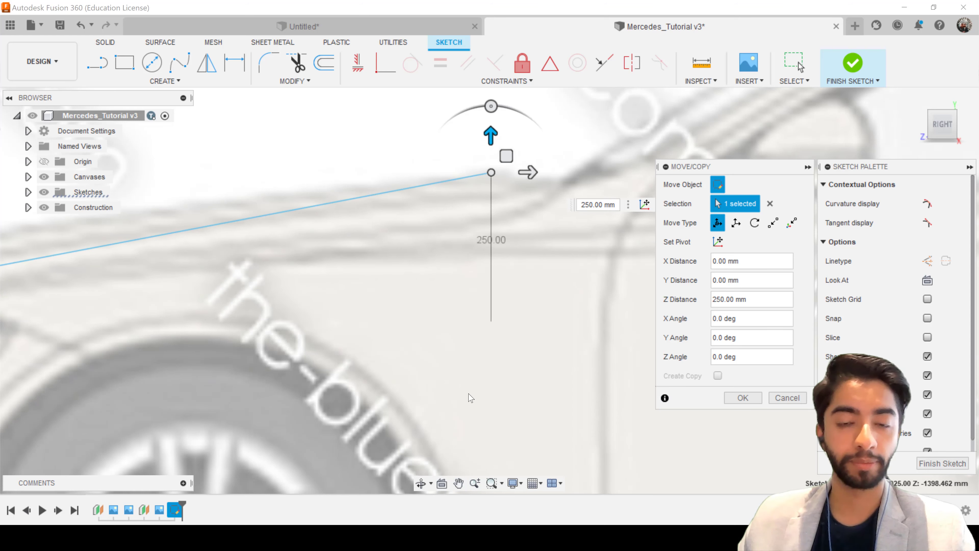
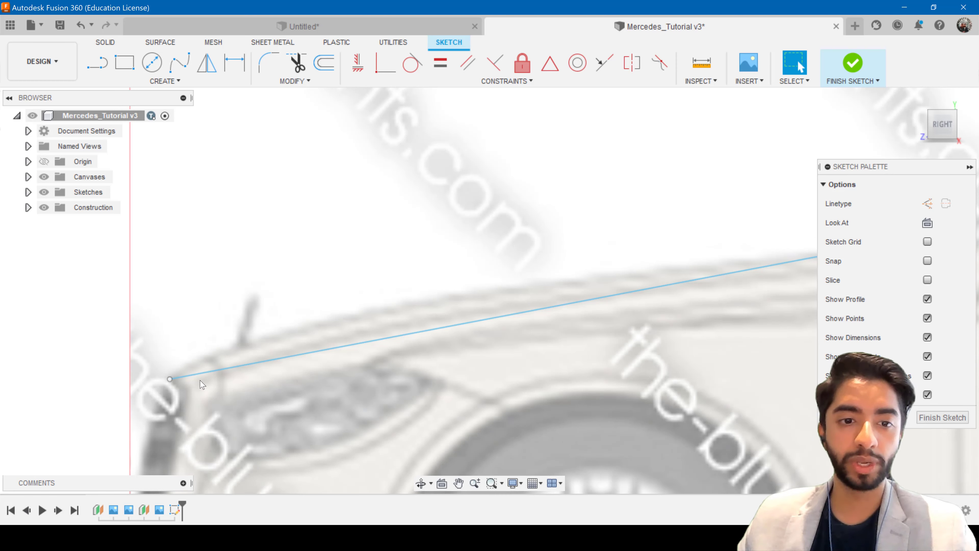
Activate the tangent handle at the front end of the bonnet's centre spline
click(361, 342)
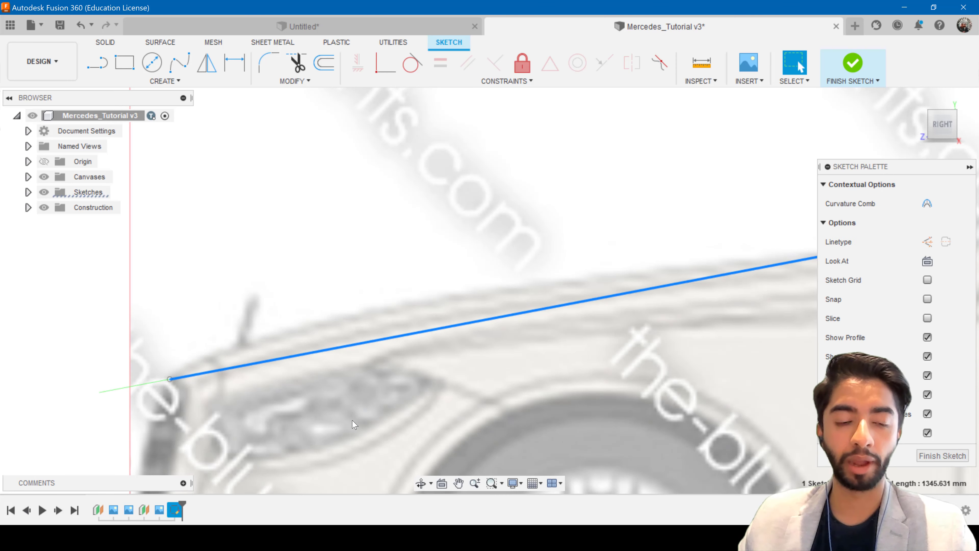
scroll(127, 398, up, 5)
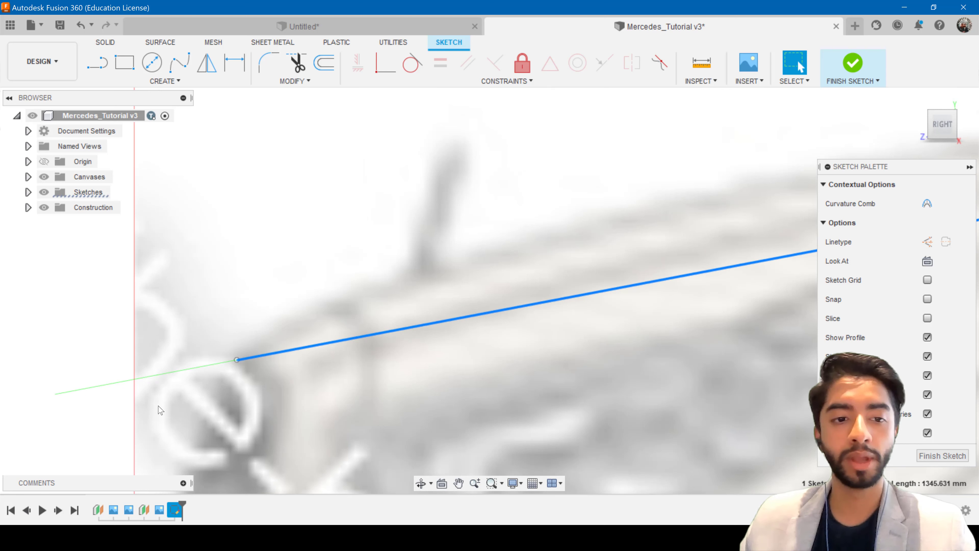
click(119, 387)
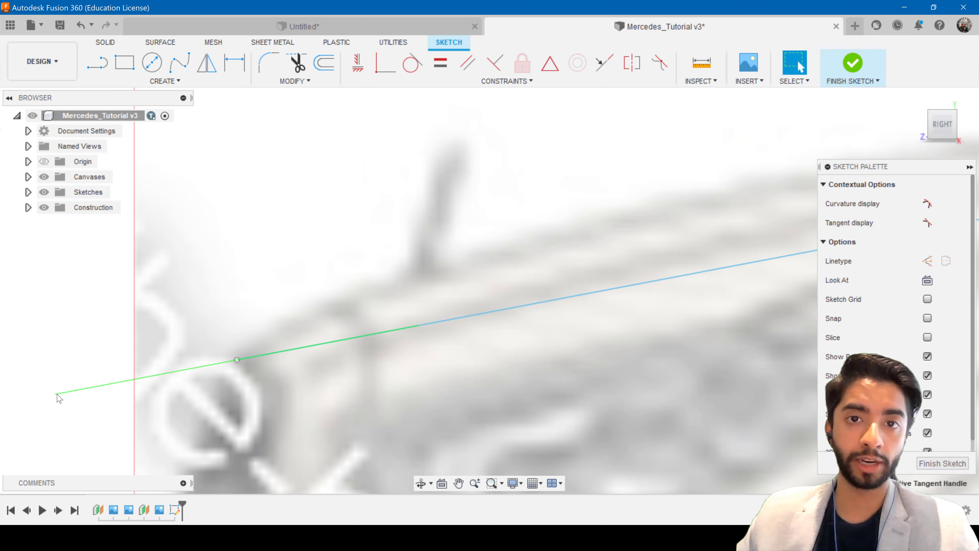
click(197, 370)
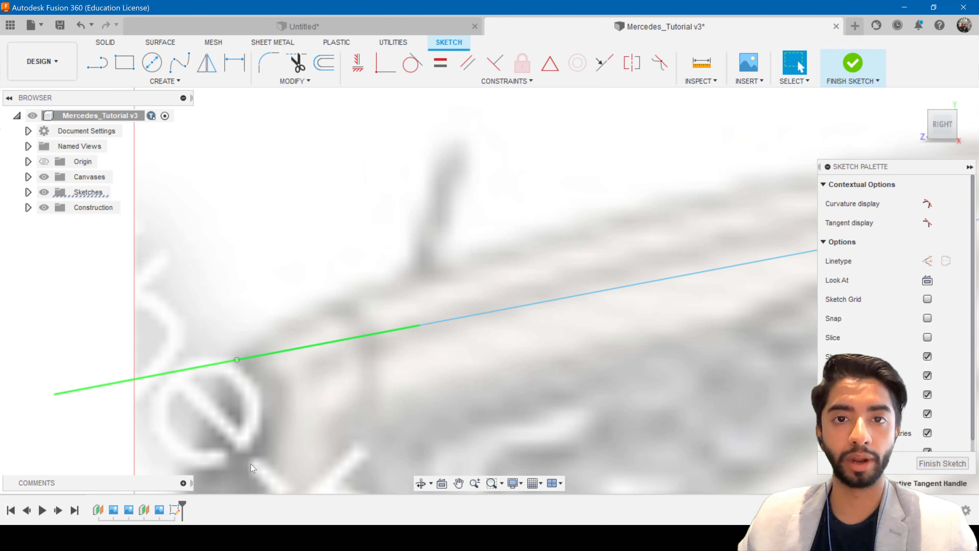
right_click(168, 372)
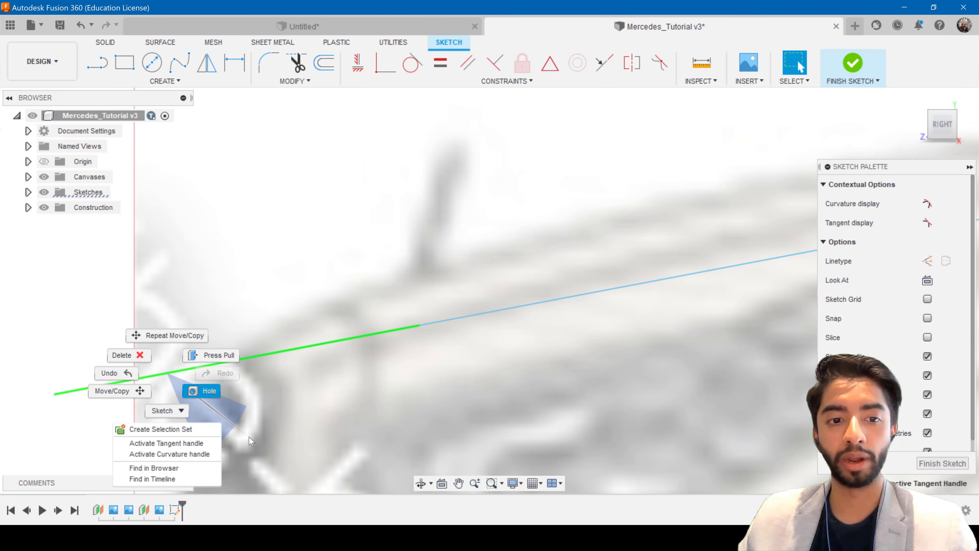
click(200, 443)
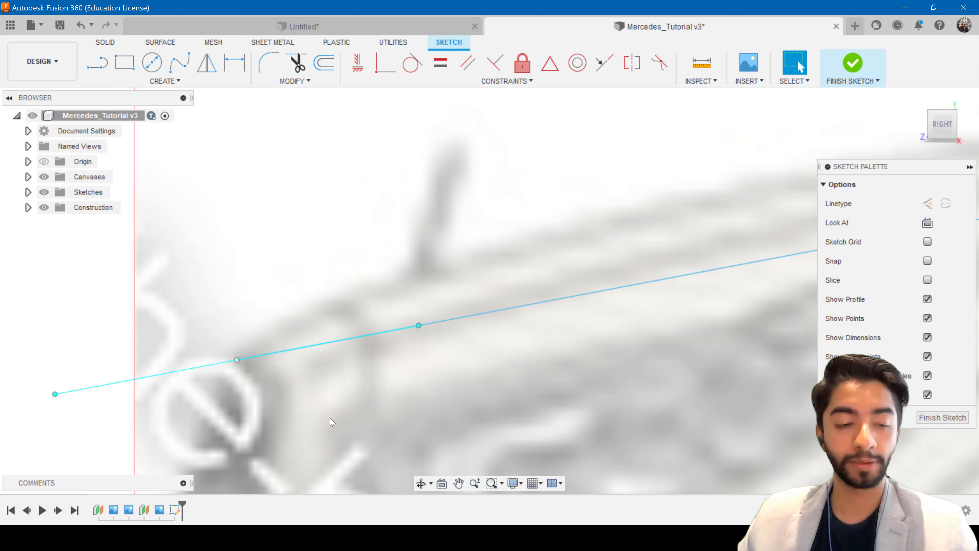
Try moving the outer end of the front tangent handle about 39 mm rearward and 22 mm down with Move/Copy
click(55, 394)
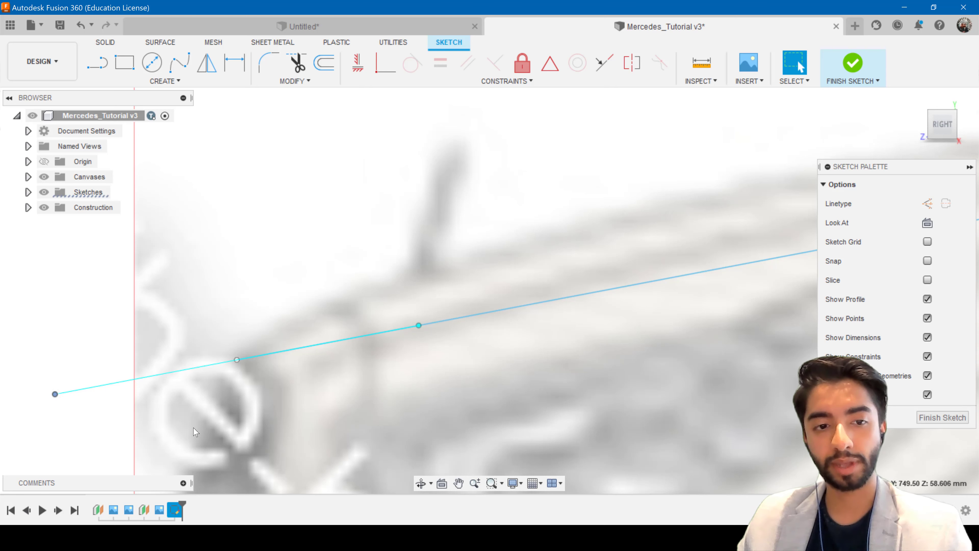
key(m)
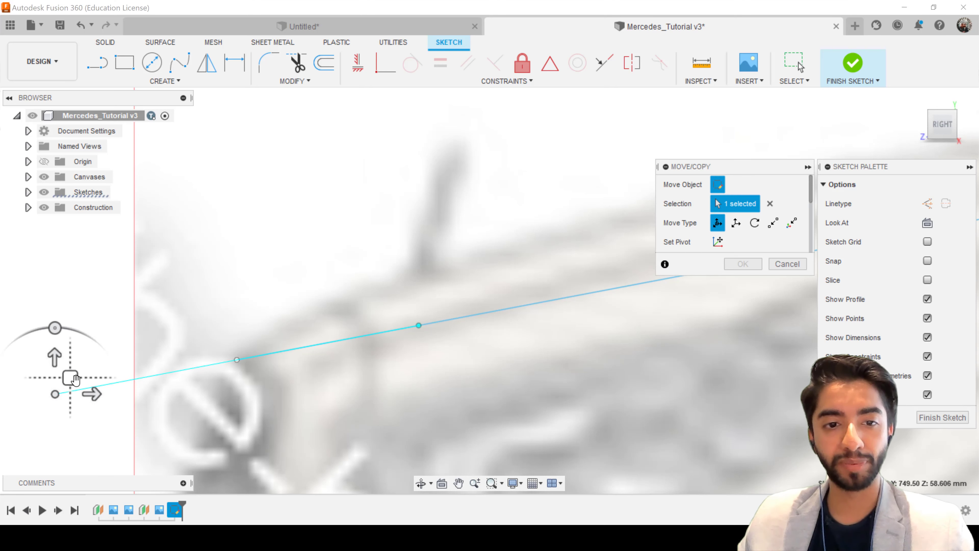
drag(76, 380, 131, 408)
scroll(517, 333, down, 1)
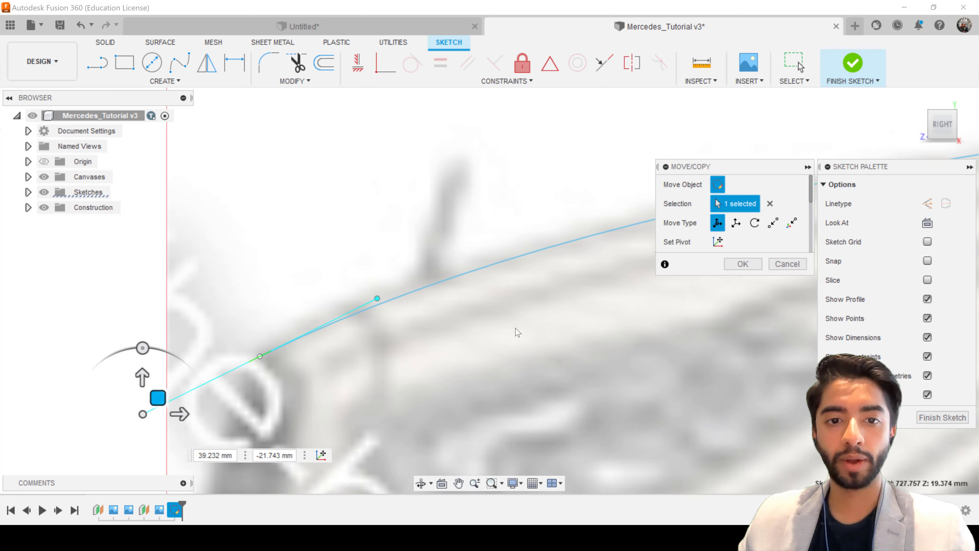
scroll(515, 328, down, 3)
middle_drag(542, 324, 299, 341)
scroll(299, 341, up, 2)
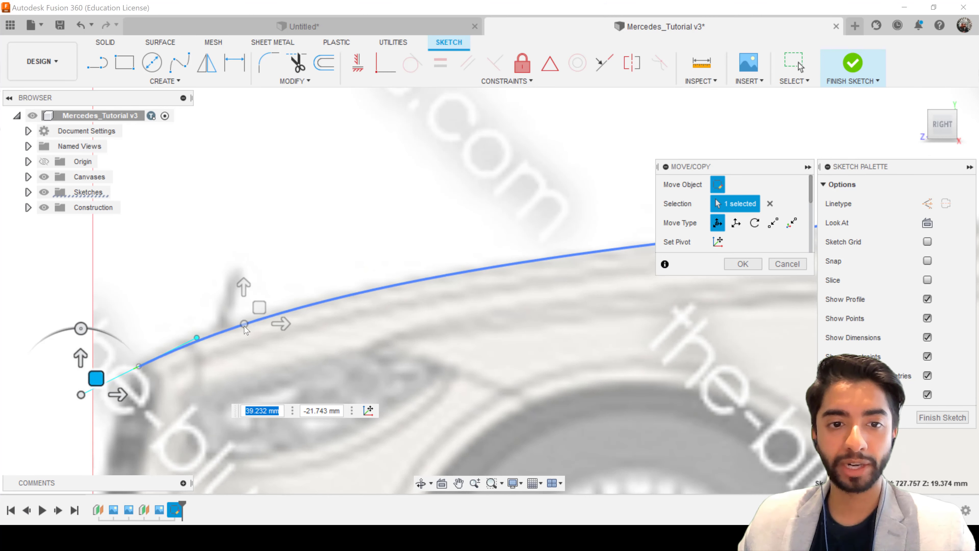
Try moving the inner end of the front tangent handle about 19 mm forward and 4 mm down
click(197, 337)
drag(211, 324, 200, 328)
scroll(496, 323, down, 2)
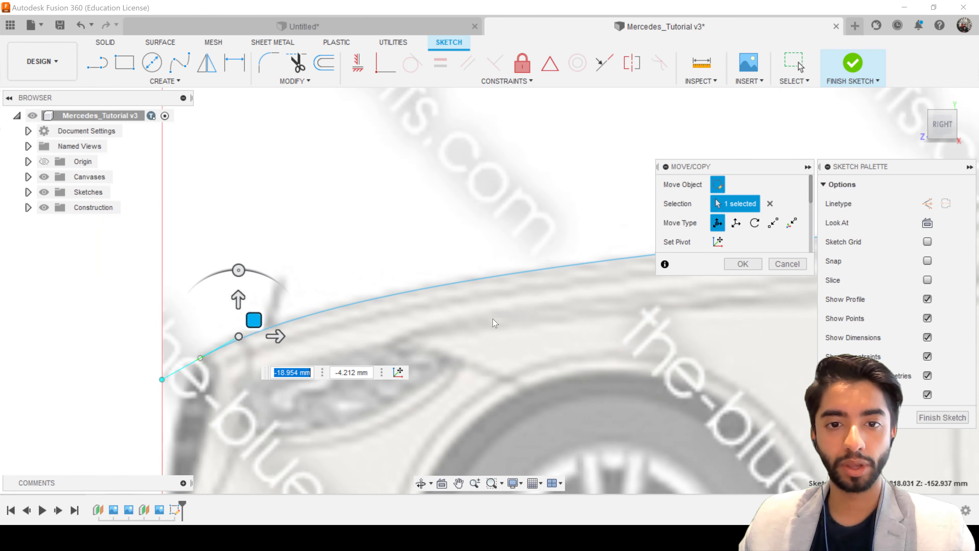
middle_drag(496, 323, 622, 335)
key(Return)
scroll(319, 366, up, 2)
scroll(320, 370, up, 2)
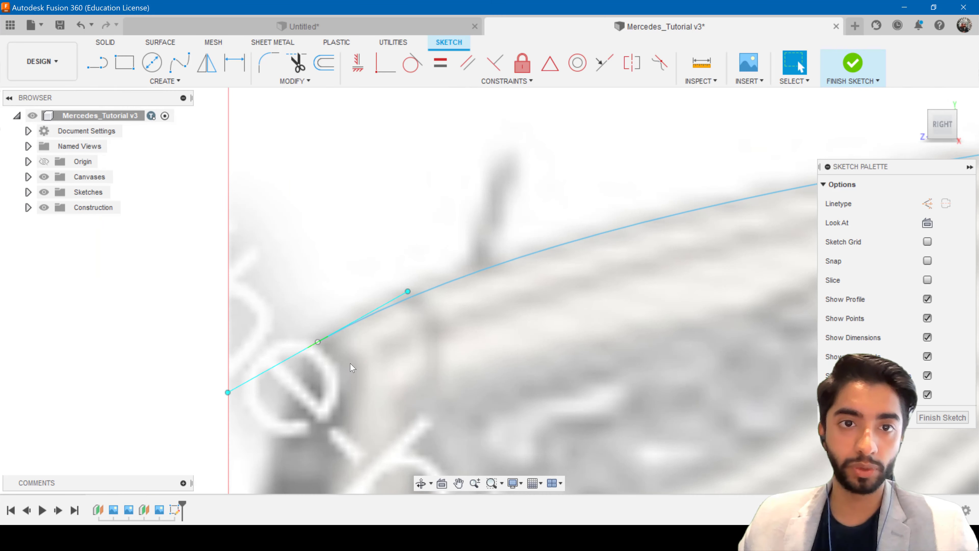
Try shifting the whole front tangent handle about 12 mm forward and 21 mm up, and its outer end 17 mm rearward and 10 mm down
middle_drag(361, 383, 373, 365)
click(308, 349)
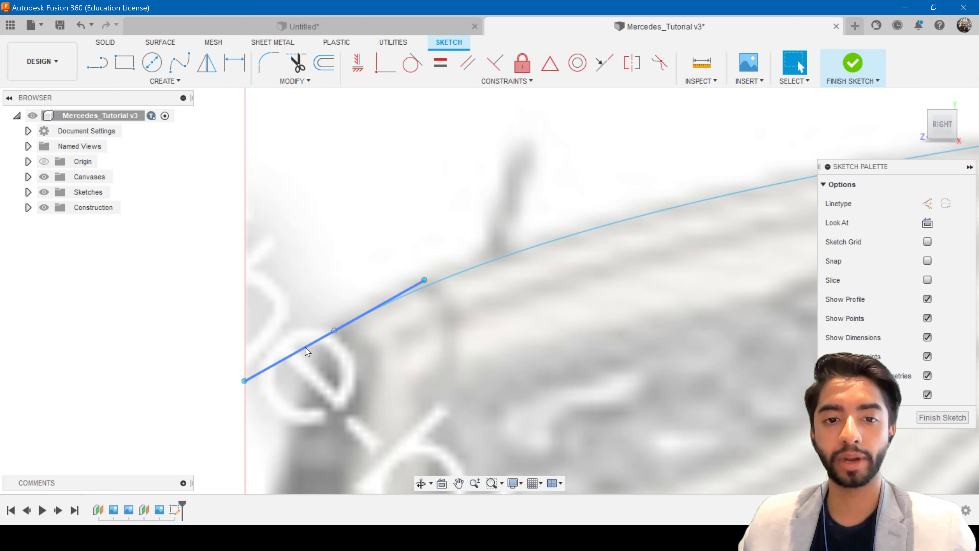
key(m)
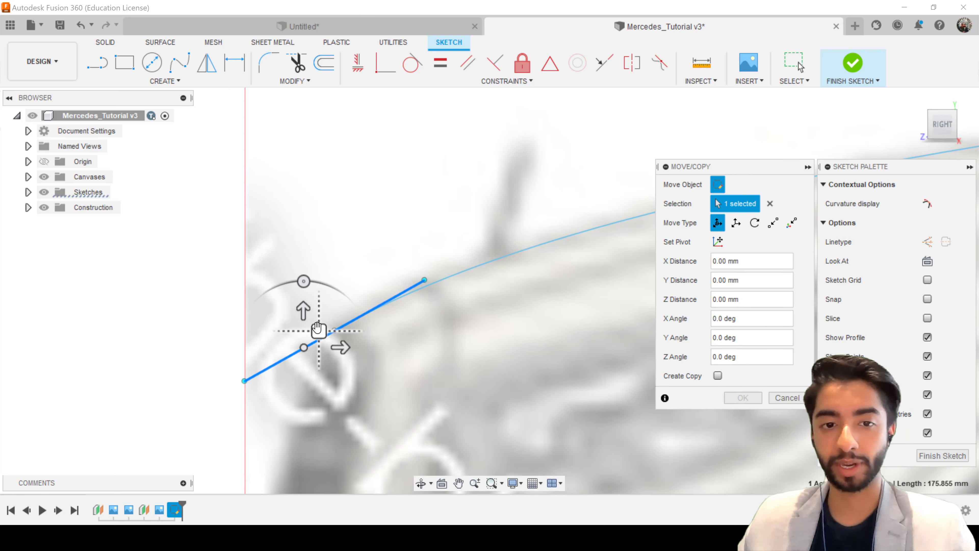
drag(319, 331, 305, 307)
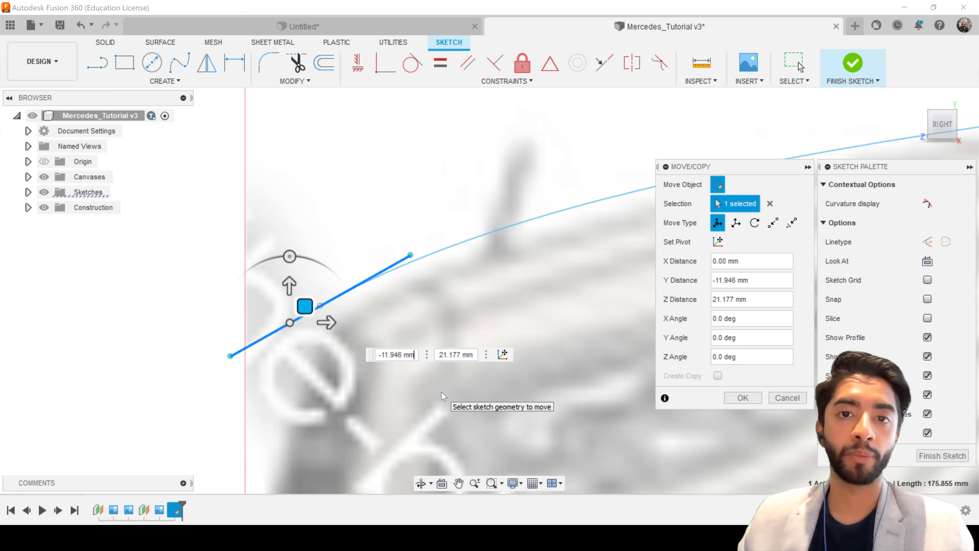
click(230, 355)
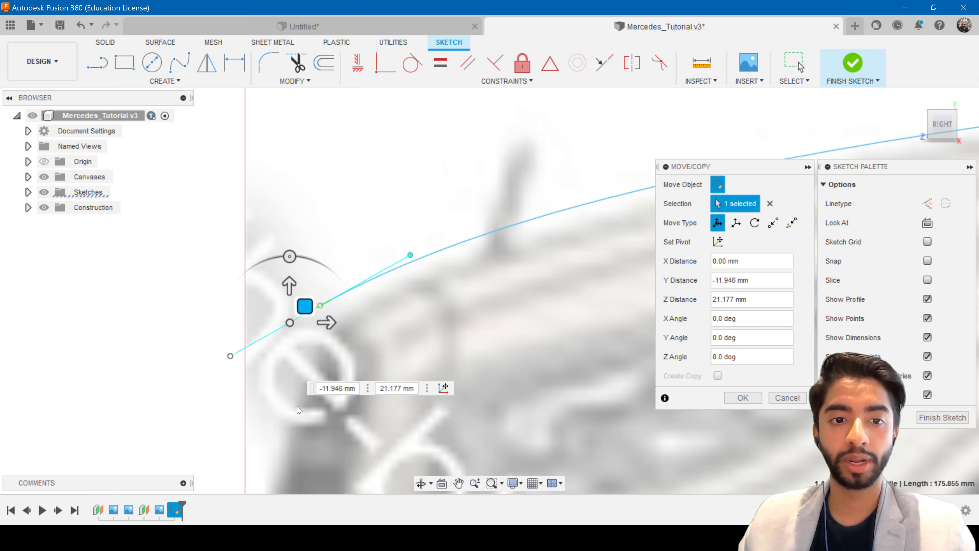
mouse_move(246, 342)
mouse_down()
mouse_move(297, 364)
mouse_move(203, 330)
mouse_move(235, 345)
mouse_up()
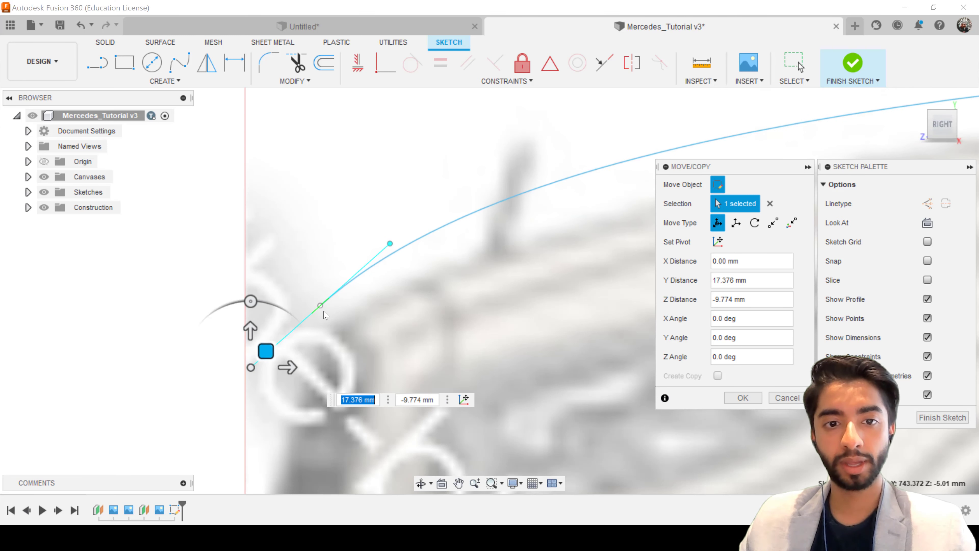
Try repositioning the front tangent handle near the bonnet's front edge, moving its outer end about 8 mm forward and 20 mm up
click(320, 308)
drag(334, 289, 330, 324)
click(300, 346)
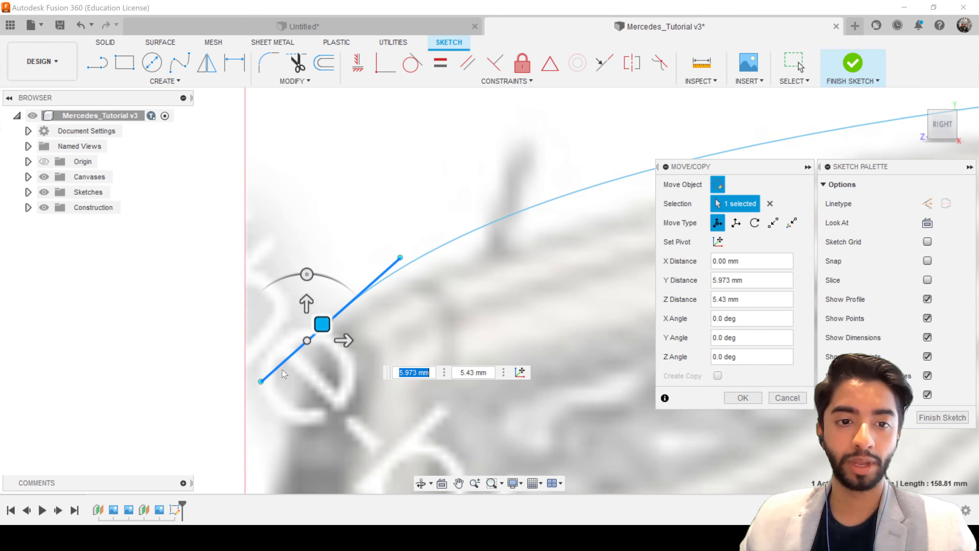
click(262, 385)
drag(268, 356, 259, 331)
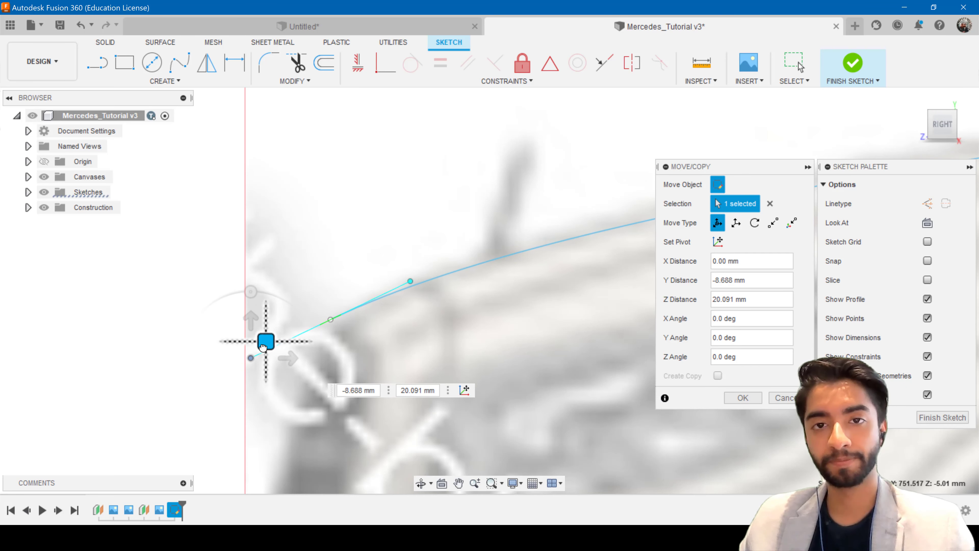
click(737, 397)
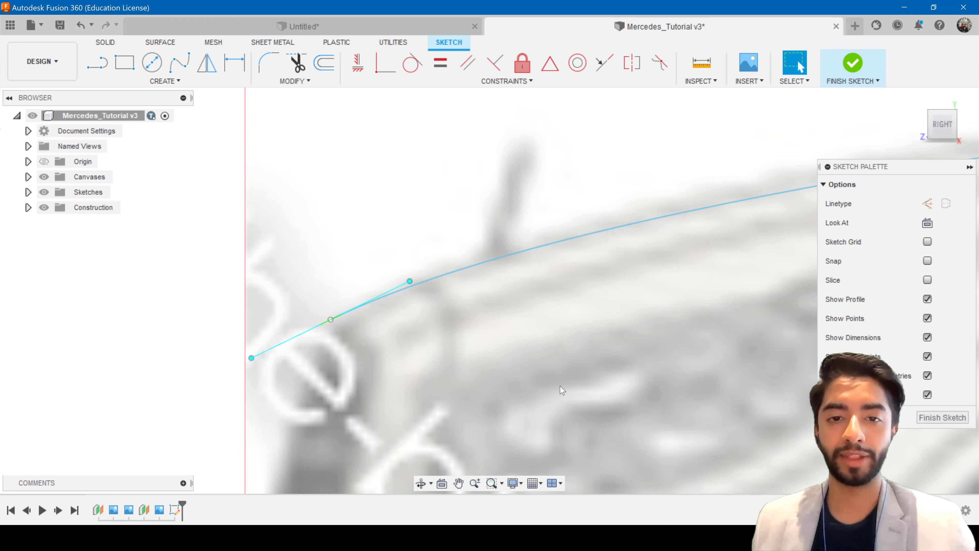
Undo the trial moves of the front tangent handle, keeping the handle active
key(ctrl+z)
key(ctrl+z)
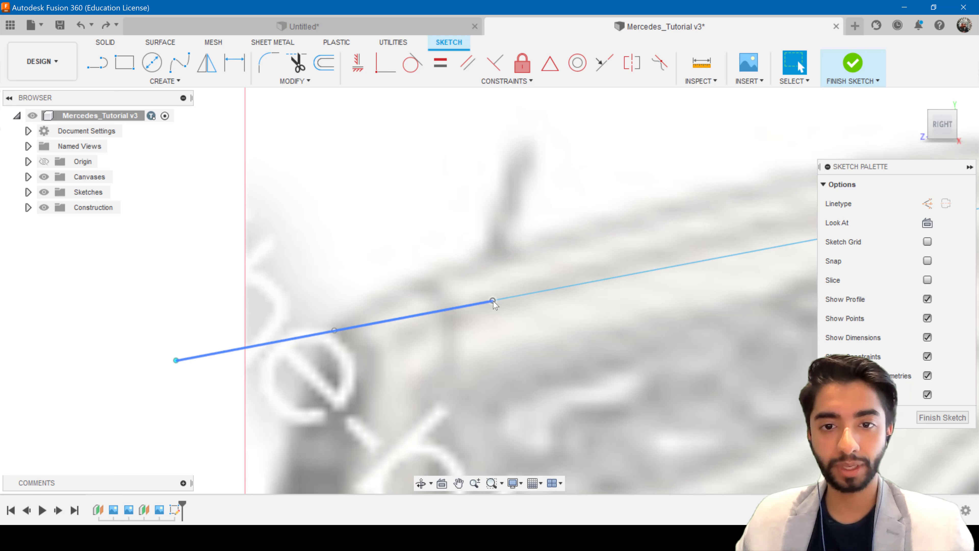
Move the inner end of the front tangent handle about 74 mm forward and 16 mm up so the spline follows the side-view bonnet outline
key(m)
drag(507, 286, 422, 274)
scroll(548, 356, down, 3)
scroll(585, 399, down, 4)
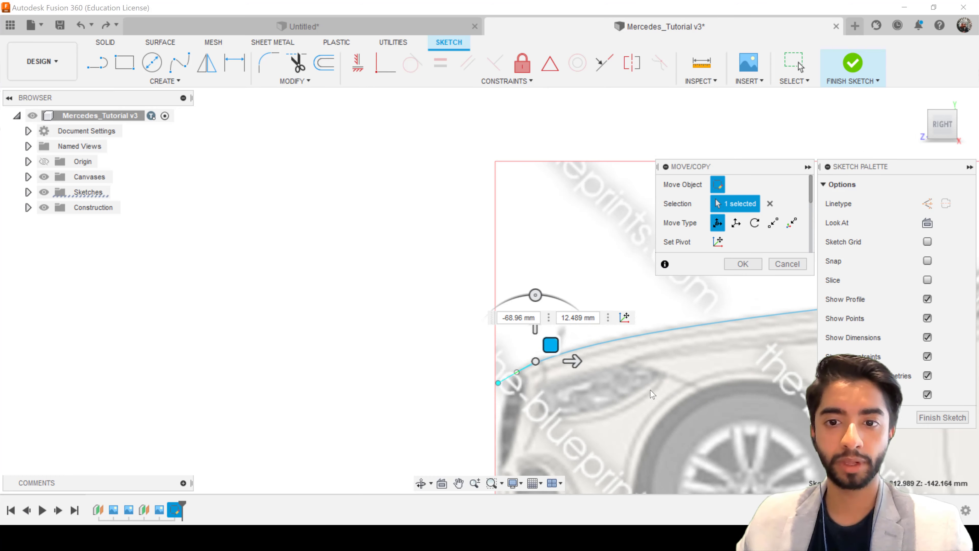
middle_drag(643, 387, 286, 390)
scroll(298, 376, up, 4)
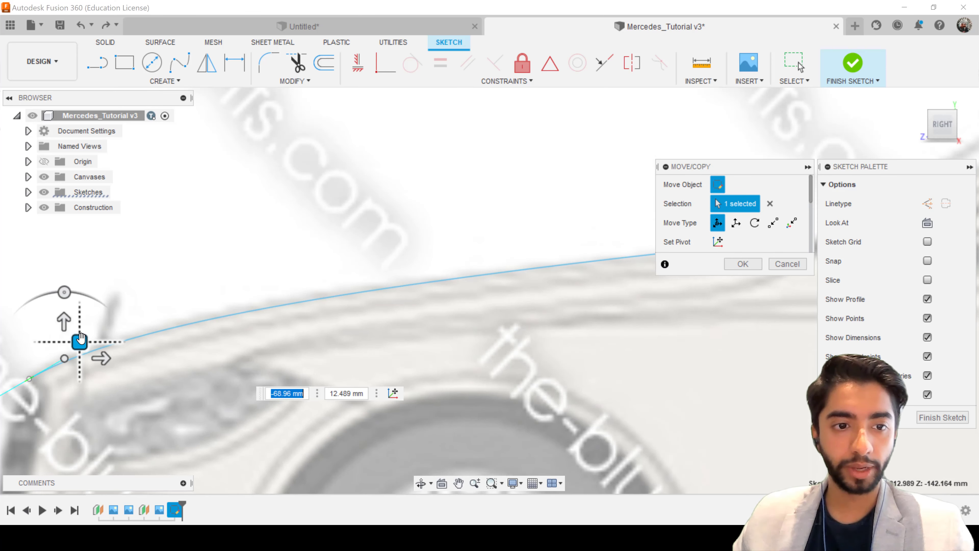
drag(79, 341, 77, 338)
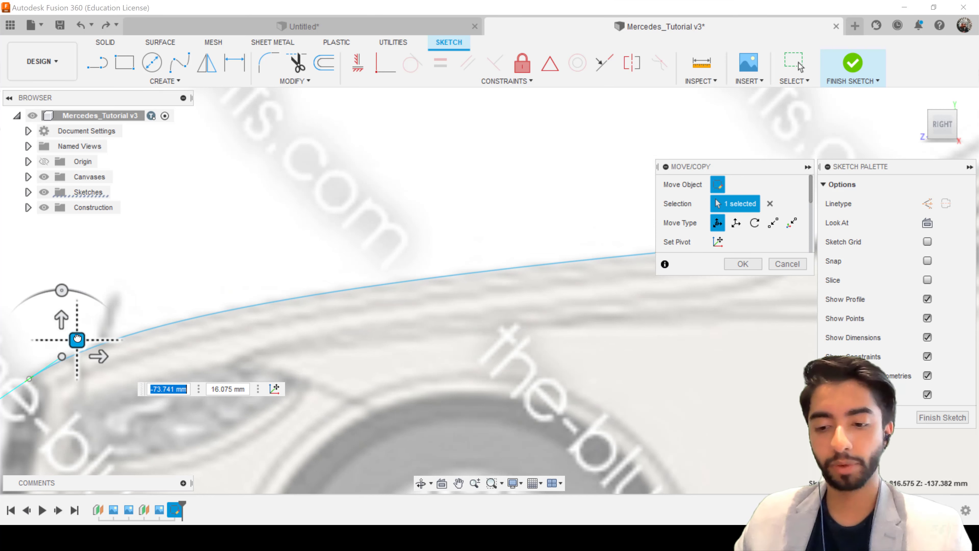
key(Return)
Activate the tangent handle at the windscreen end of the centre spline
middle_drag(636, 315, 538, 341)
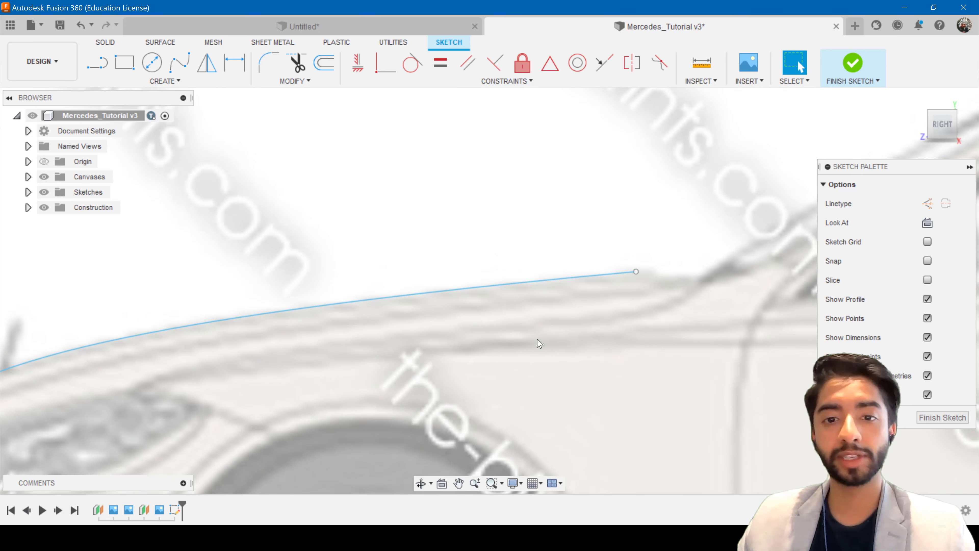
click(622, 274)
scroll(635, 286, up, 3)
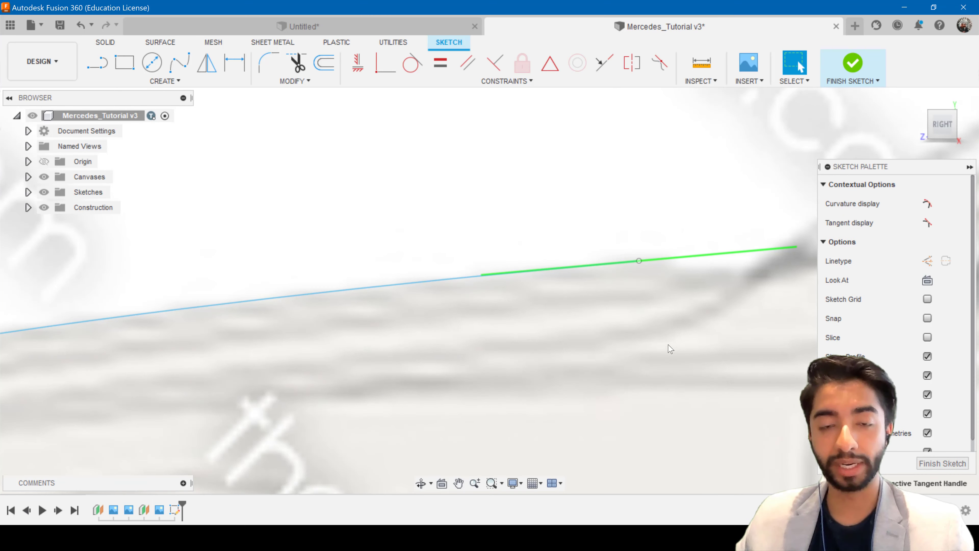
right_click(687, 258)
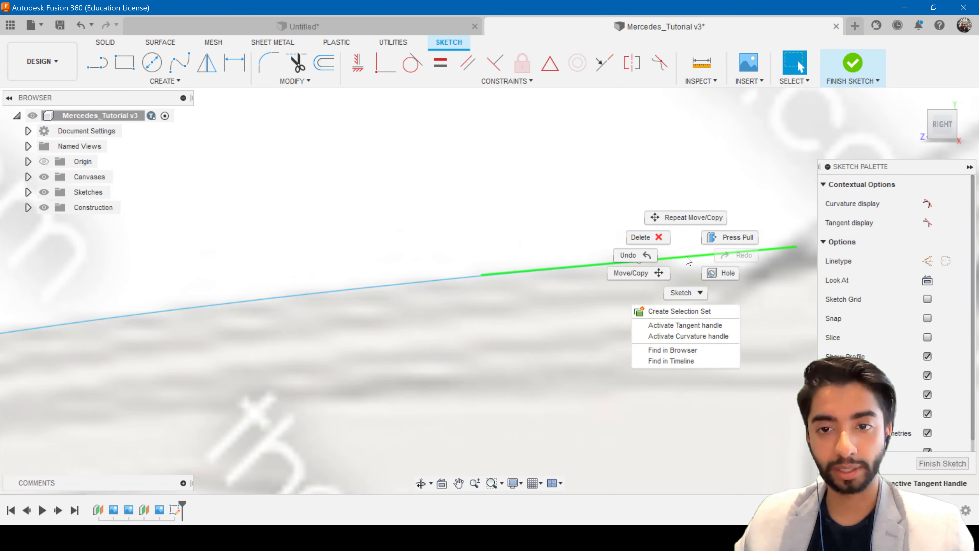
click(692, 325)
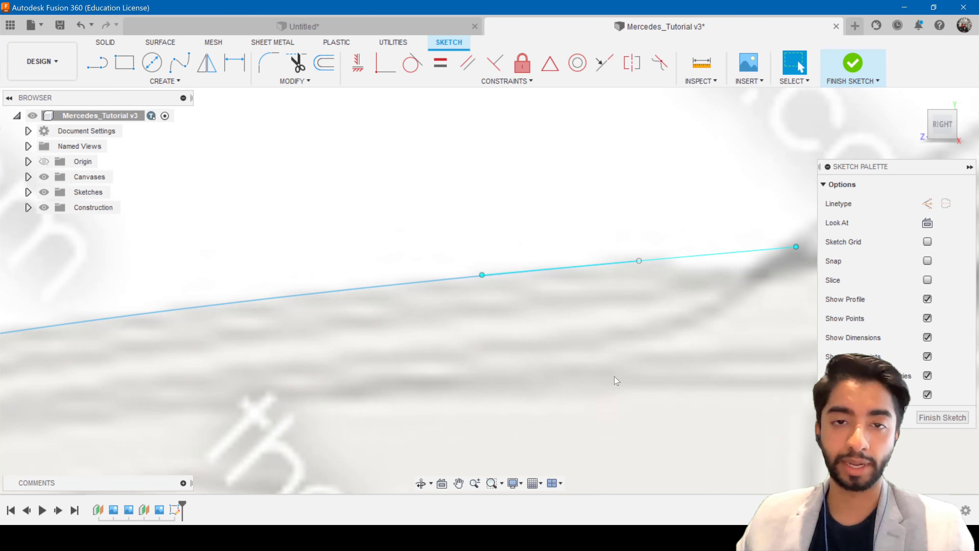
Raise the inner end of the windscreen-end tangent handle vertically by about 3.3 mm with Move/Copy
click(482, 274)
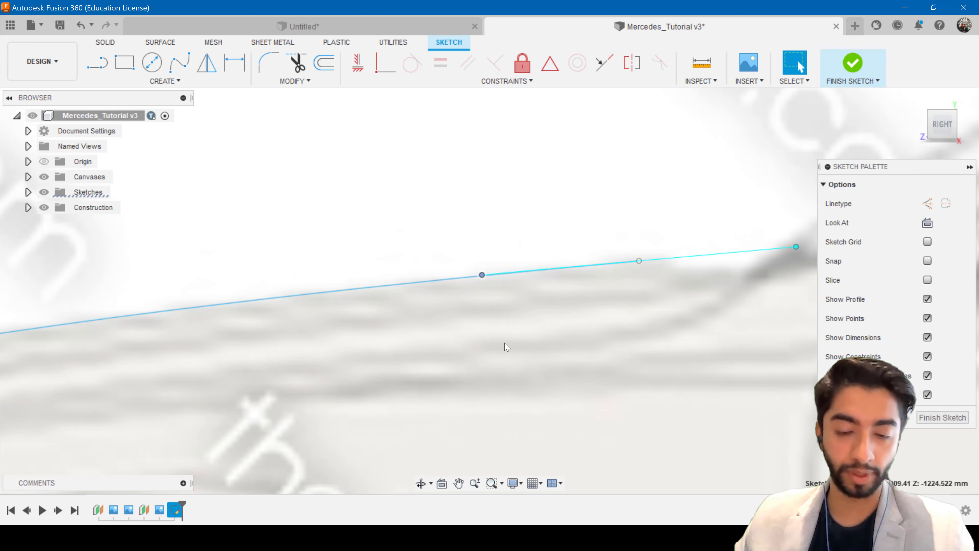
key(m)
scroll(504, 343, down, 4)
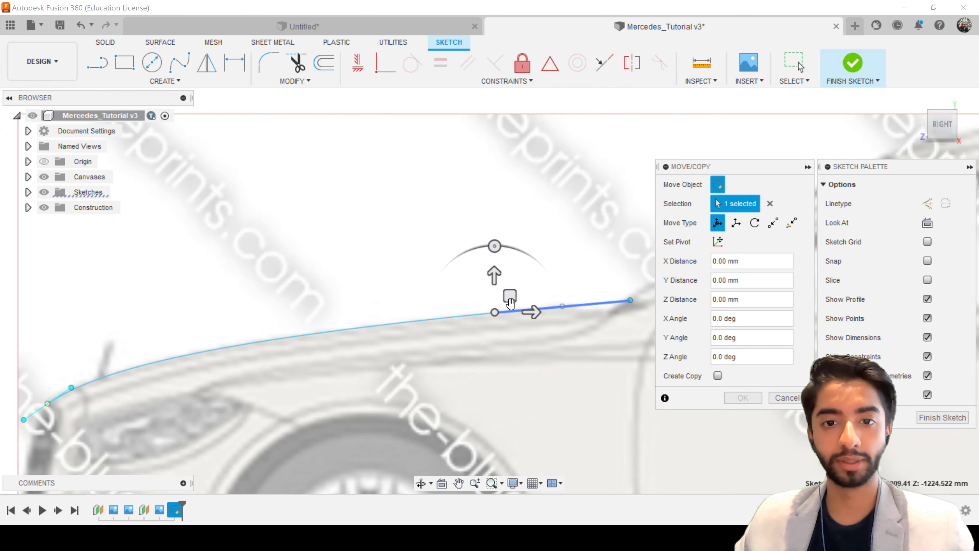
drag(509, 298, 510, 297)
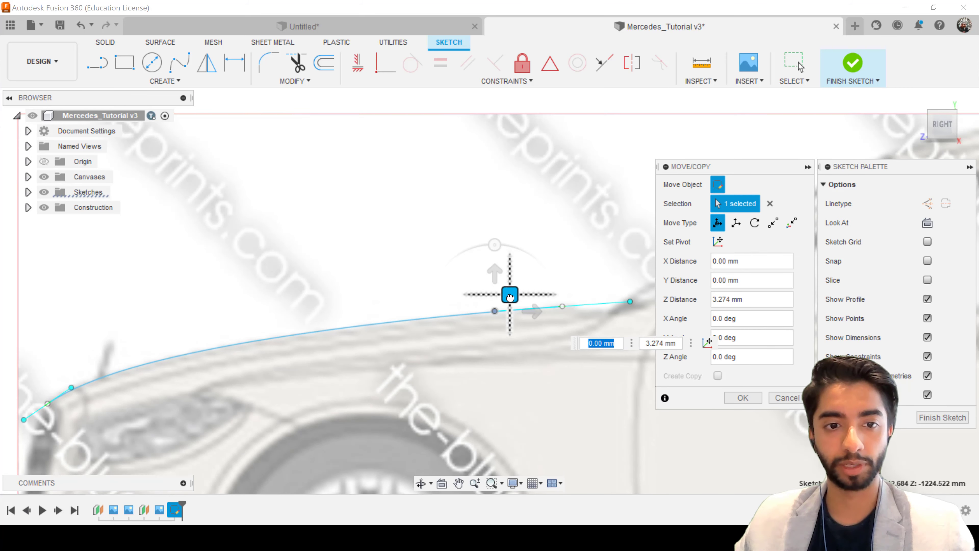
click(729, 400)
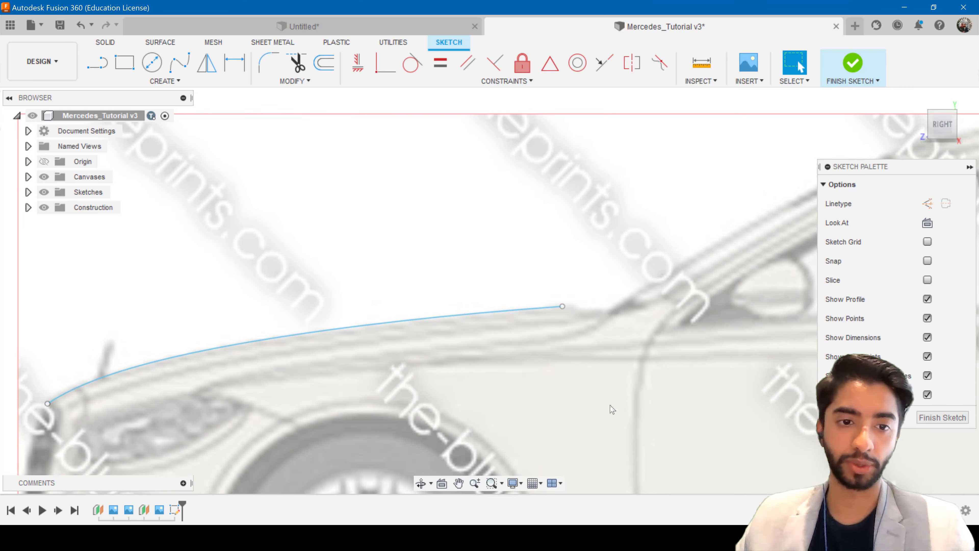
Check the shaped centre spline against the blueprints from the front and from above
middle_drag(563, 411, 730, 358)
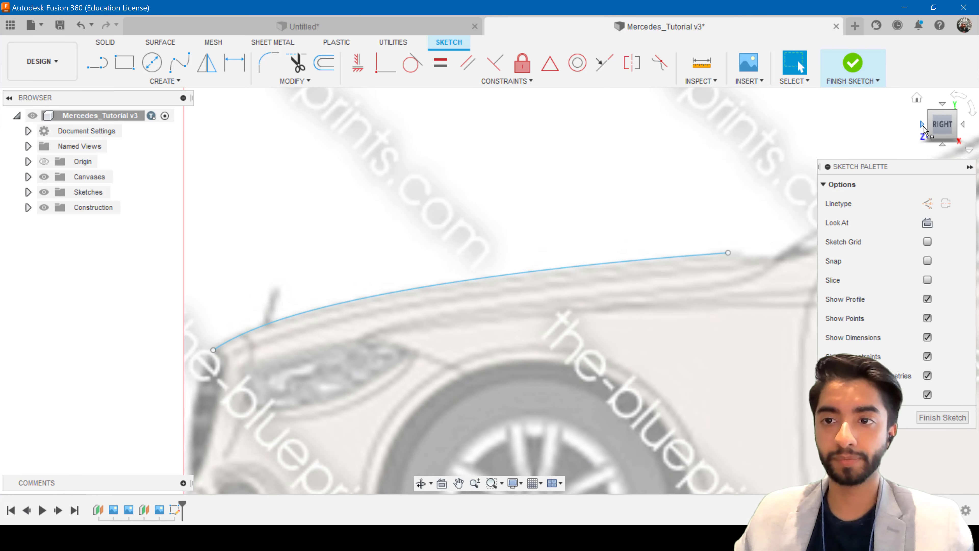
click(925, 130)
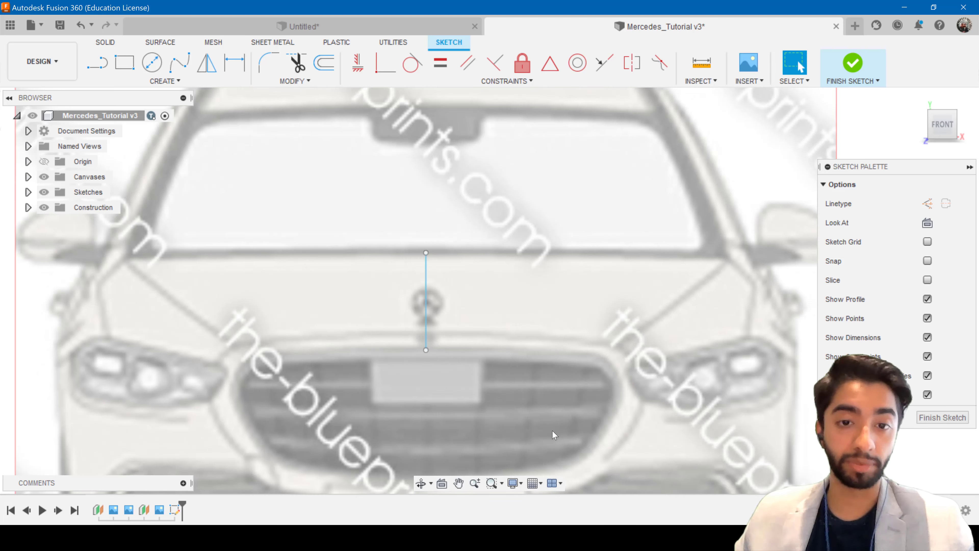
click(940, 105)
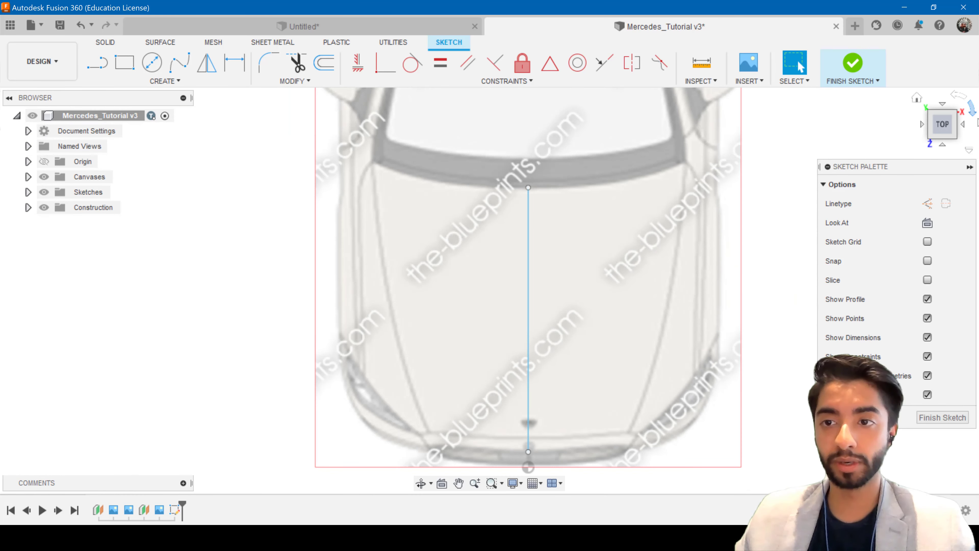
Check the centre spline against the side-view blueprint, from the home view and from above
click(943, 145)
click(963, 124)
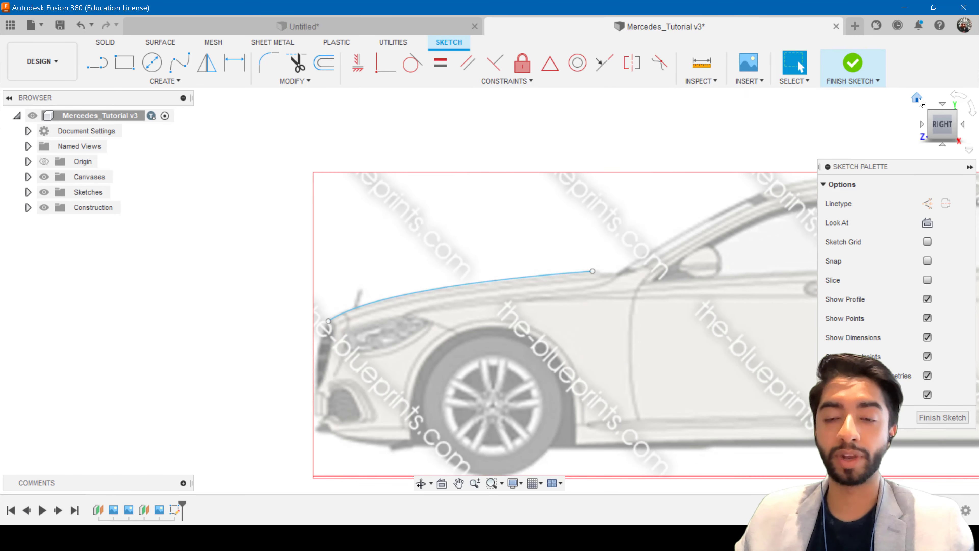
click(917, 98)
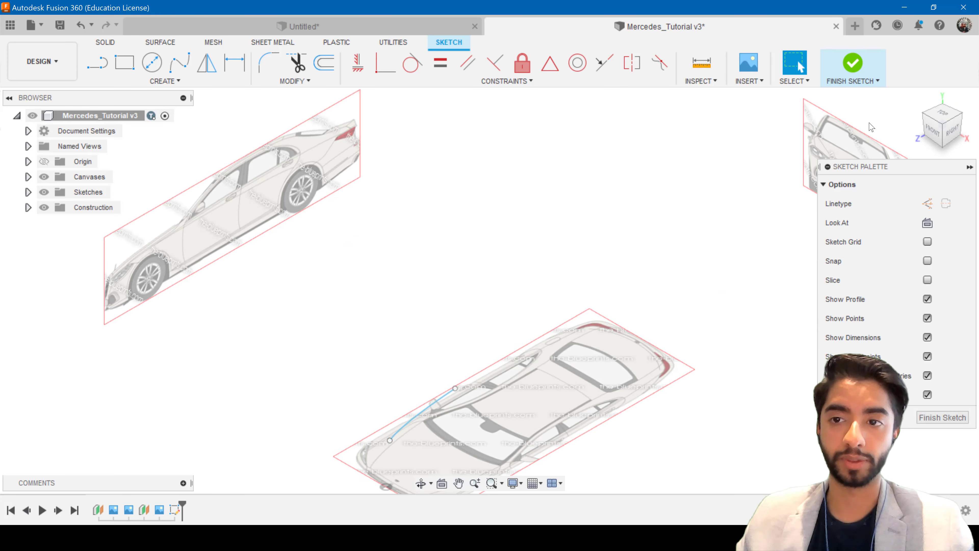
click(942, 114)
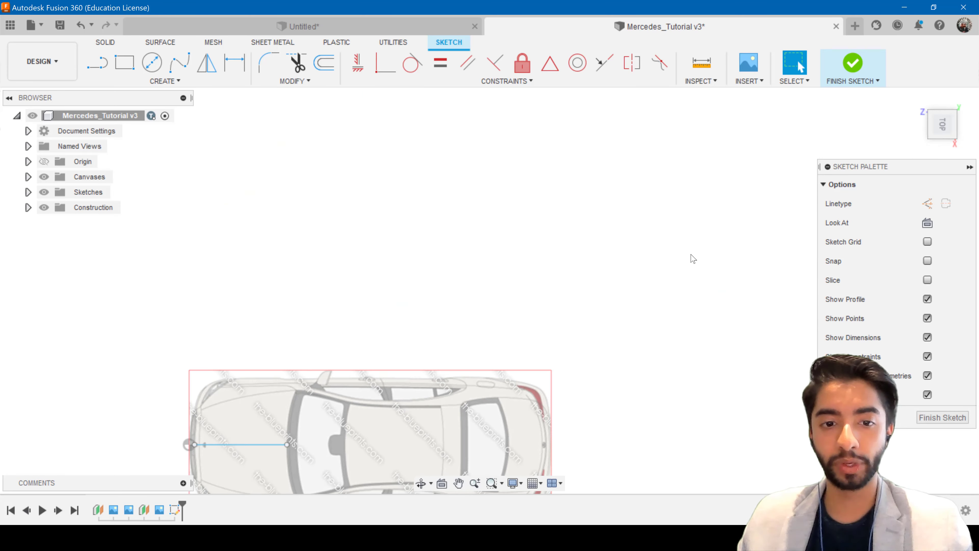
click(960, 94)
middle_drag(487, 332, 346, 160)
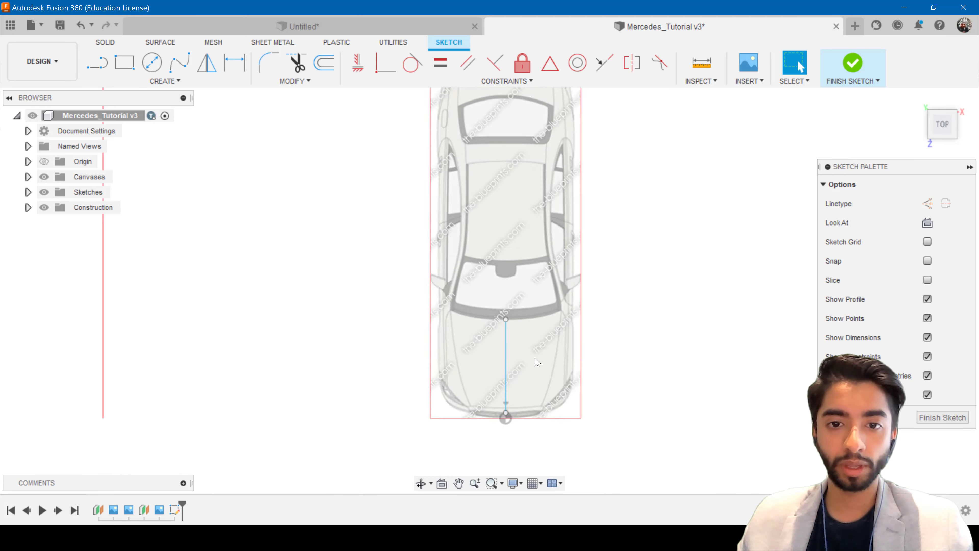
Start a fit point spline at the windscreen end of the centre spline
scroll(537, 361, up, 4)
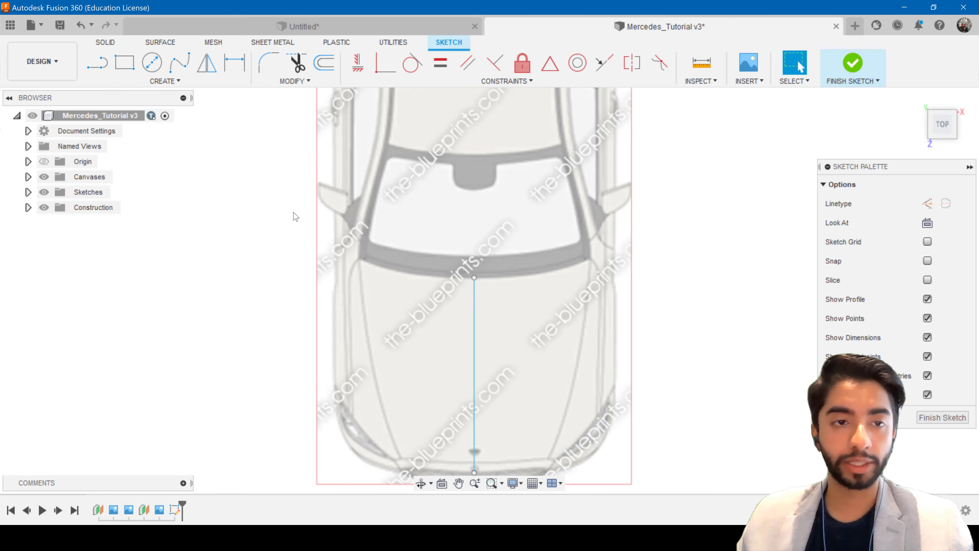
click(180, 63)
scroll(477, 281, up, 5)
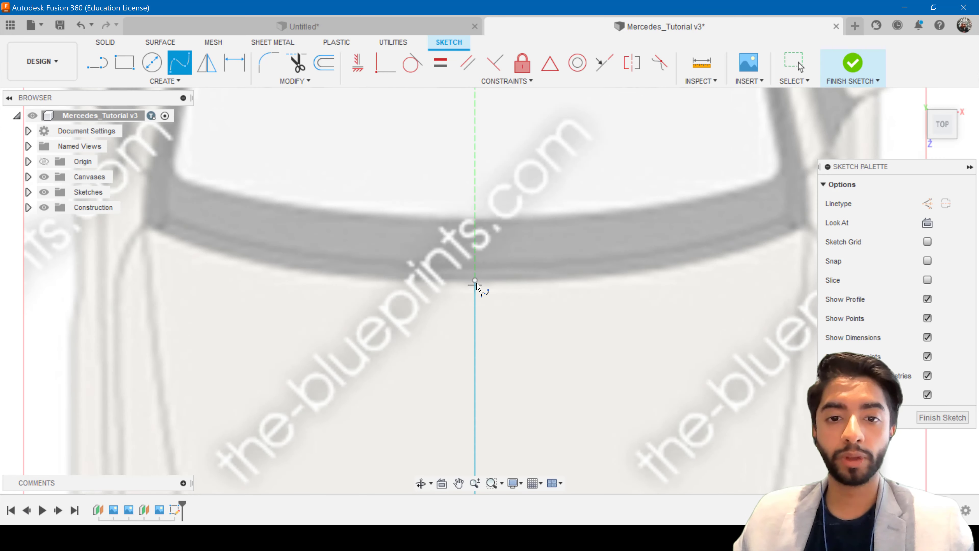
scroll(477, 281, up, 3)
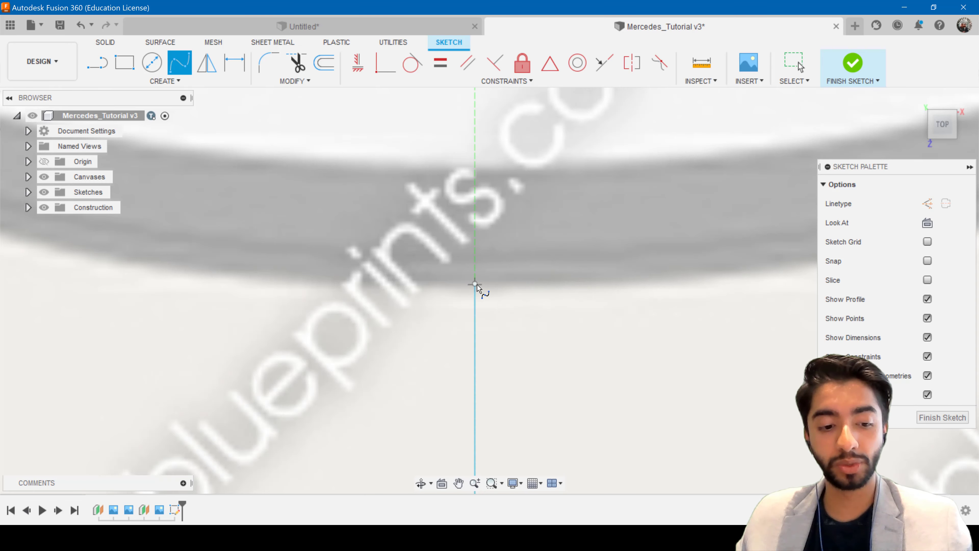
shift+middle_drag(477, 294, 528, 214)
scroll(528, 214, down, 5)
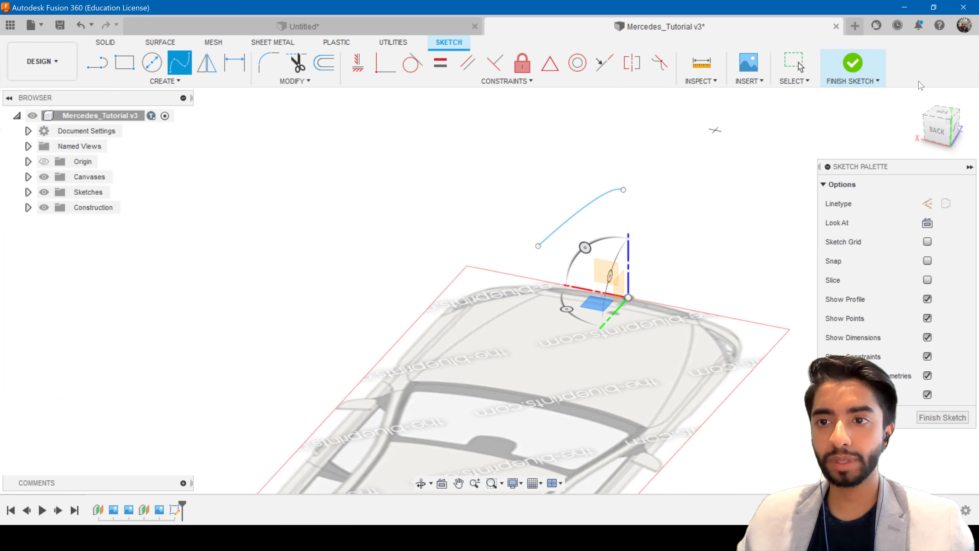
click(918, 97)
scroll(448, 382, up, 10)
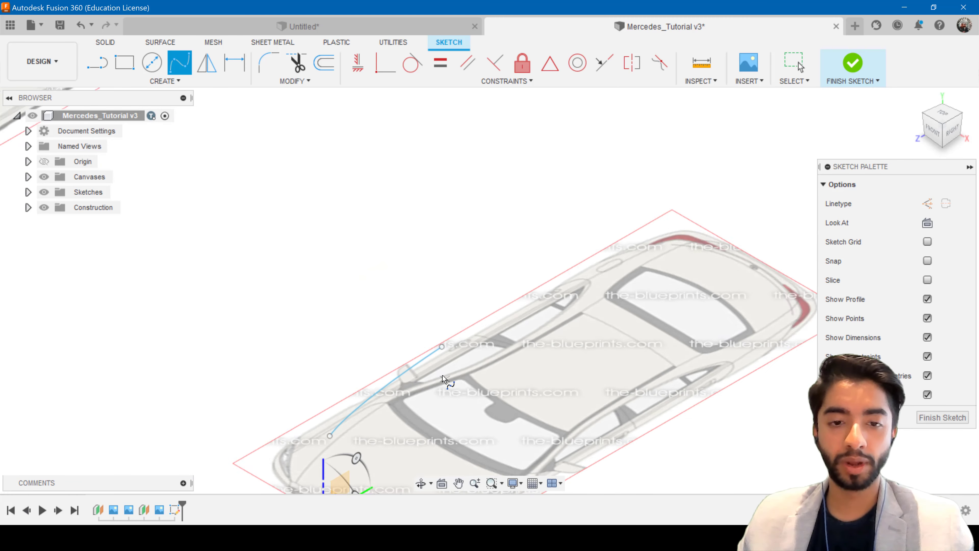
scroll(431, 308, up, 3)
scroll(449, 285, up, 3)
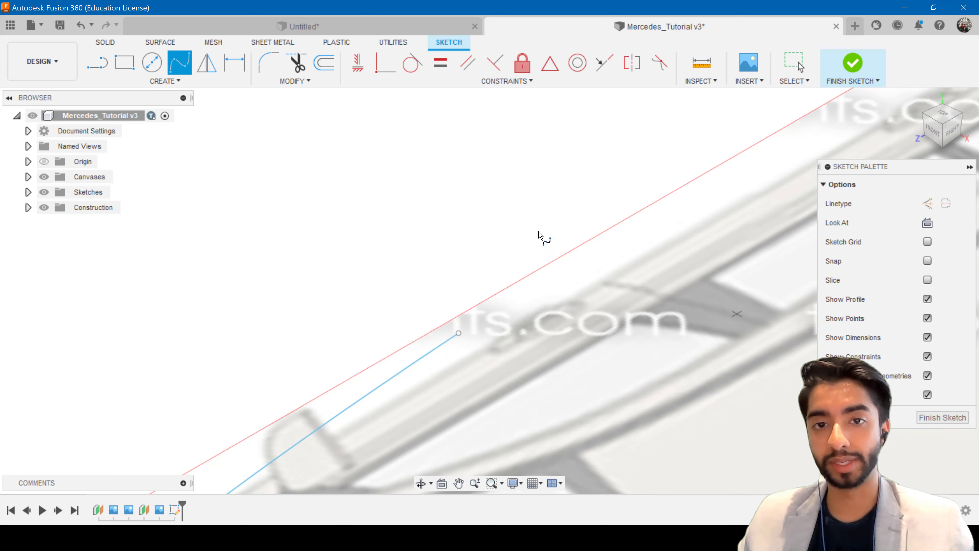
click(459, 333)
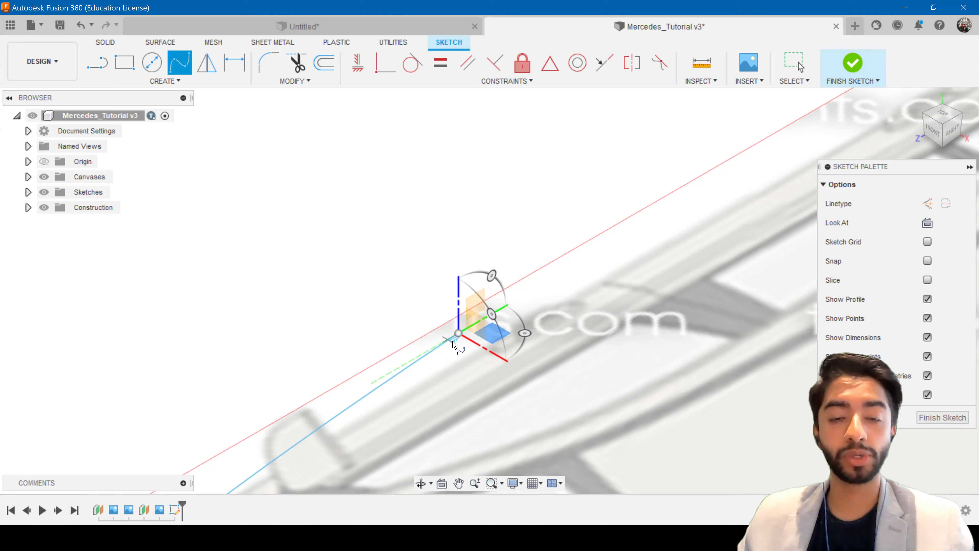
End the spline at the right rear corner of the bonnet below the windscreen in the top view
click(943, 114)
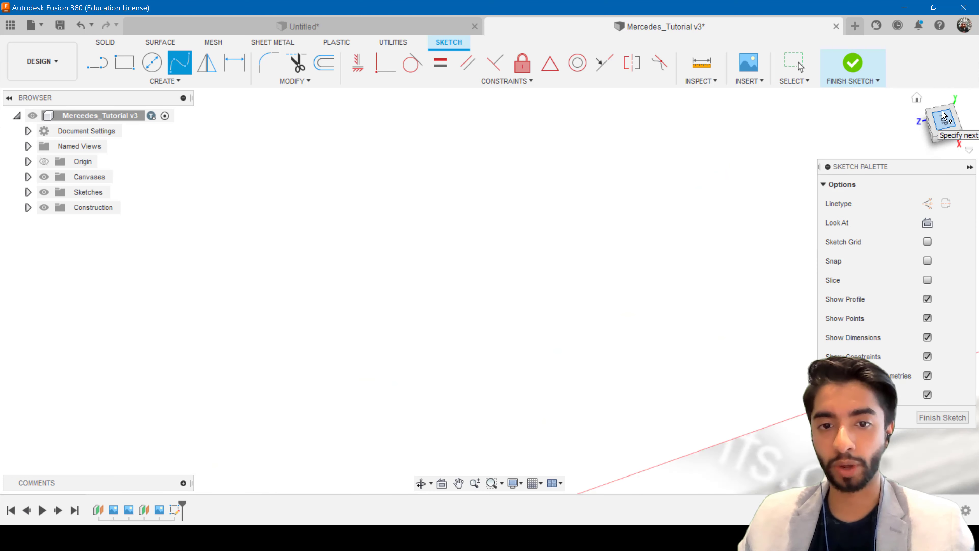
scroll(637, 343, down, 3)
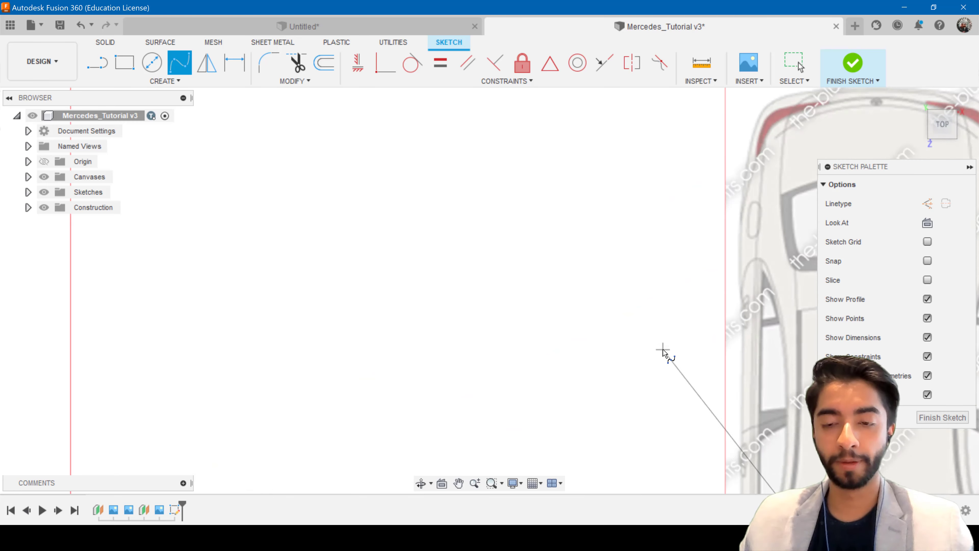
middle_drag(664, 350, 319, 127)
middle_drag(601, 368, 506, 227)
scroll(506, 241, up, 5)
scroll(504, 263, up, 2)
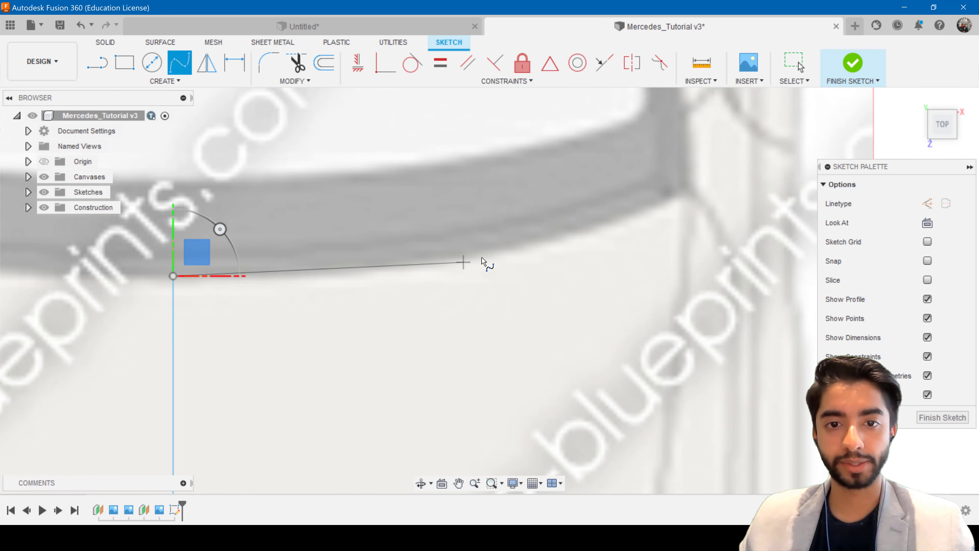
click(693, 189)
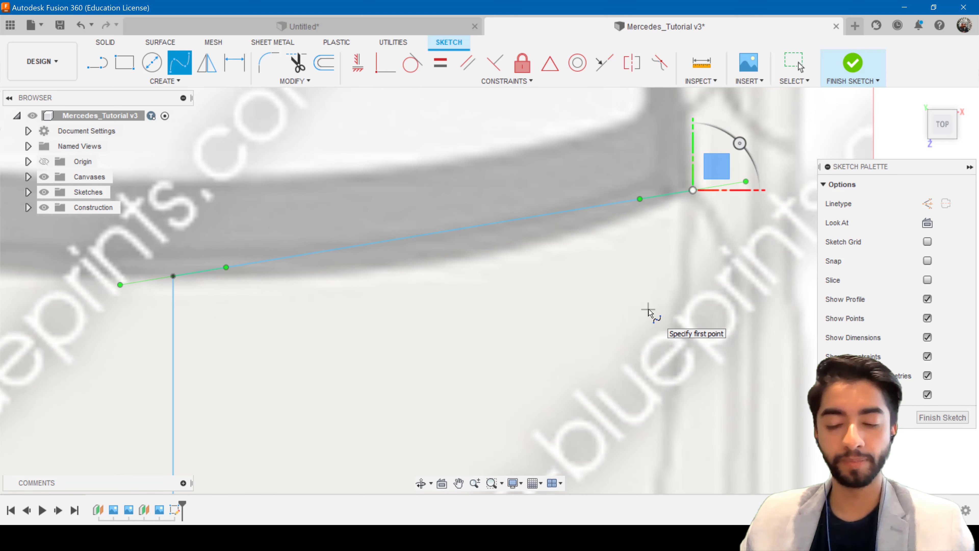
key(Escape)
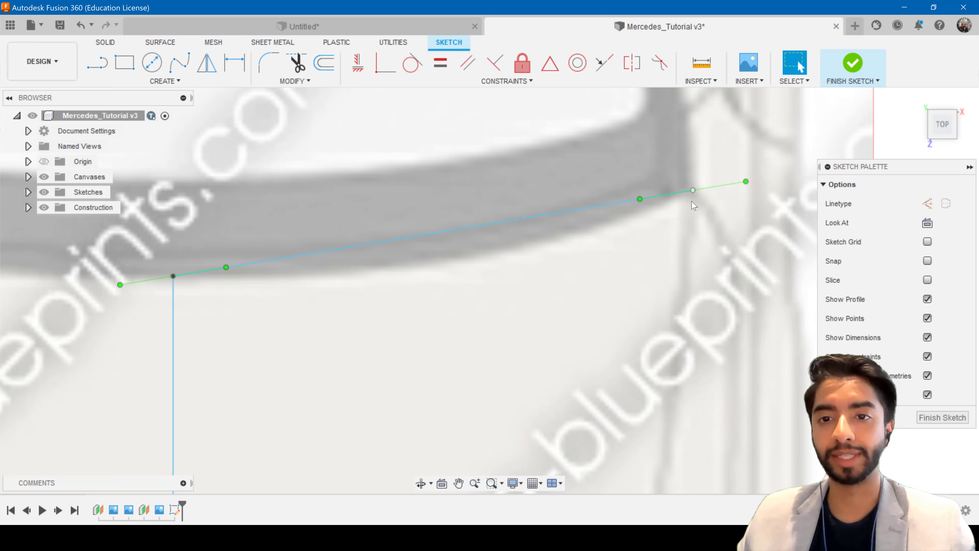
Move the rear-edge spline's centre-line tangent handle 10.67 mm in X and -13.58 mm in Y so it runs horizontally
click(226, 268)
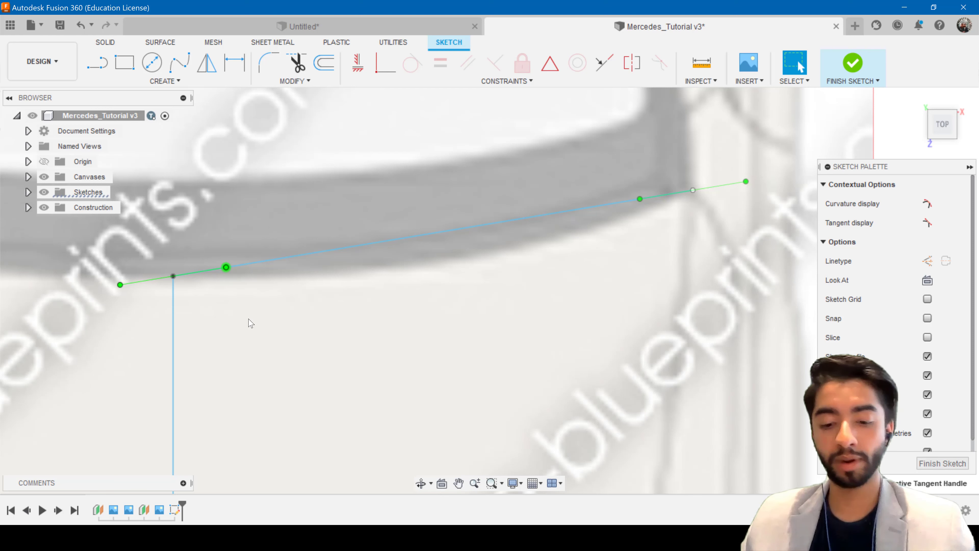
key(m)
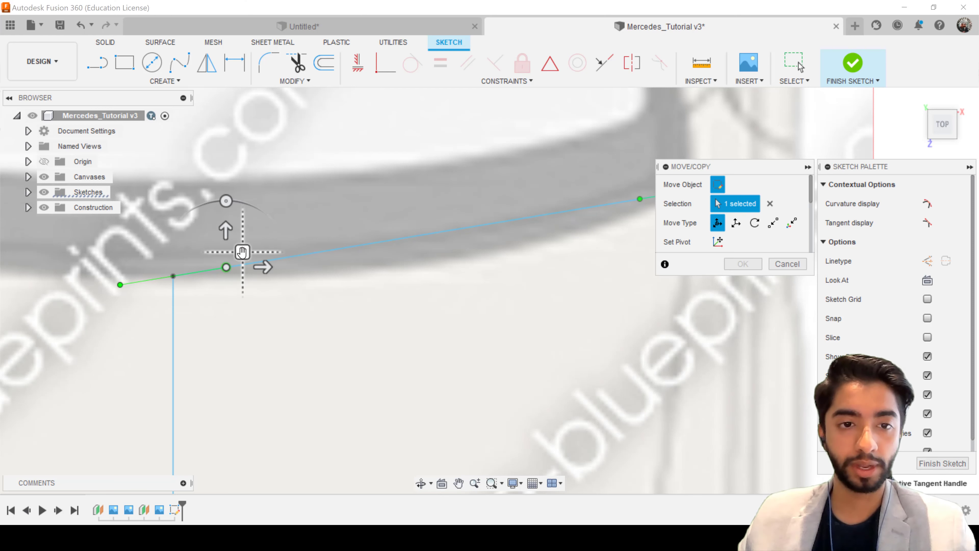
drag(241, 256, 250, 261)
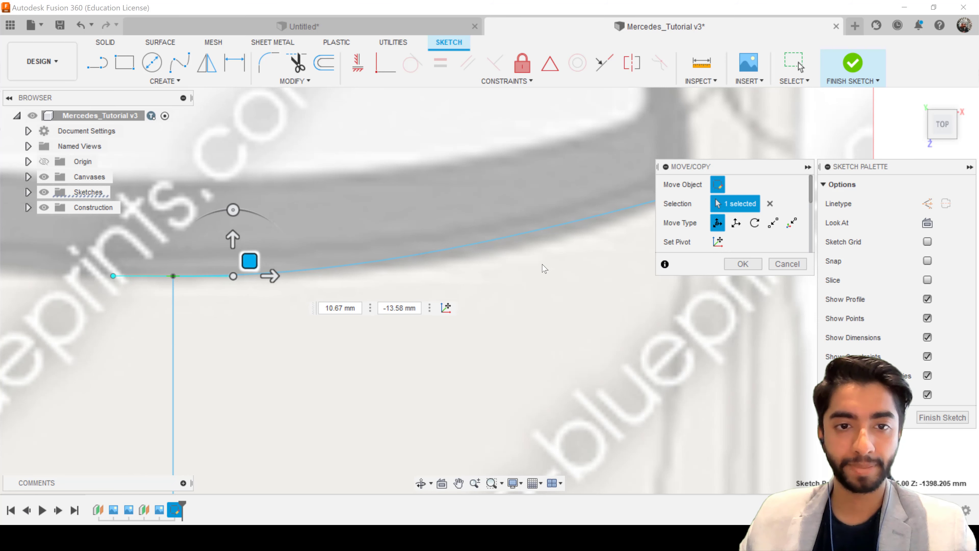
middle_drag(542, 267, 384, 320)
key(Return)
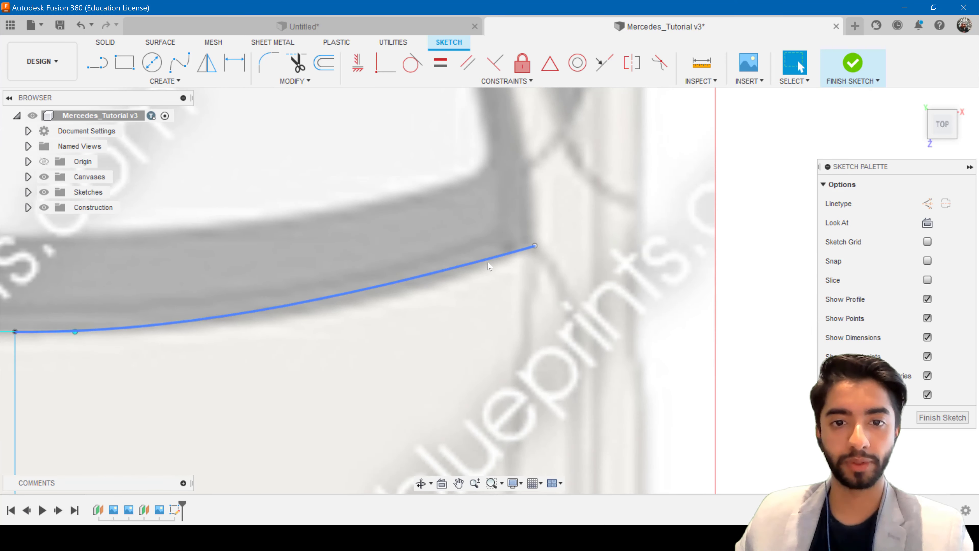
Move the inner end of the corner tangent handle inward and forward so the rear-edge spline follows the windscreen base in the top view
click(485, 265)
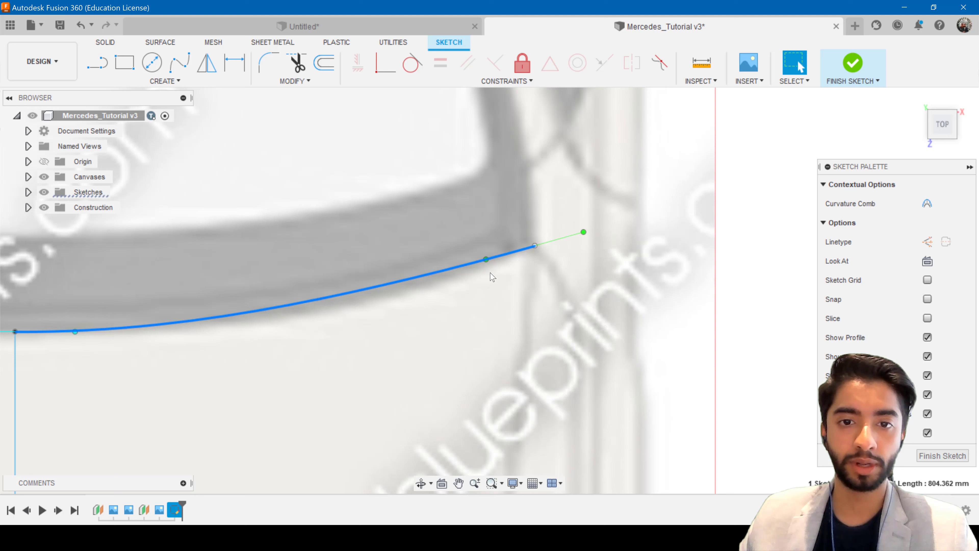
click(486, 259)
key(m)
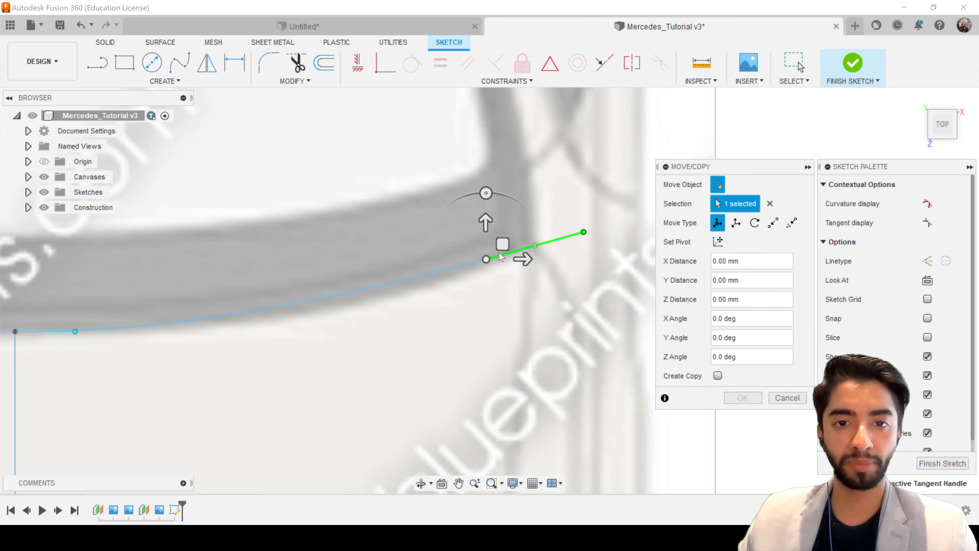
drag(502, 244, 509, 256)
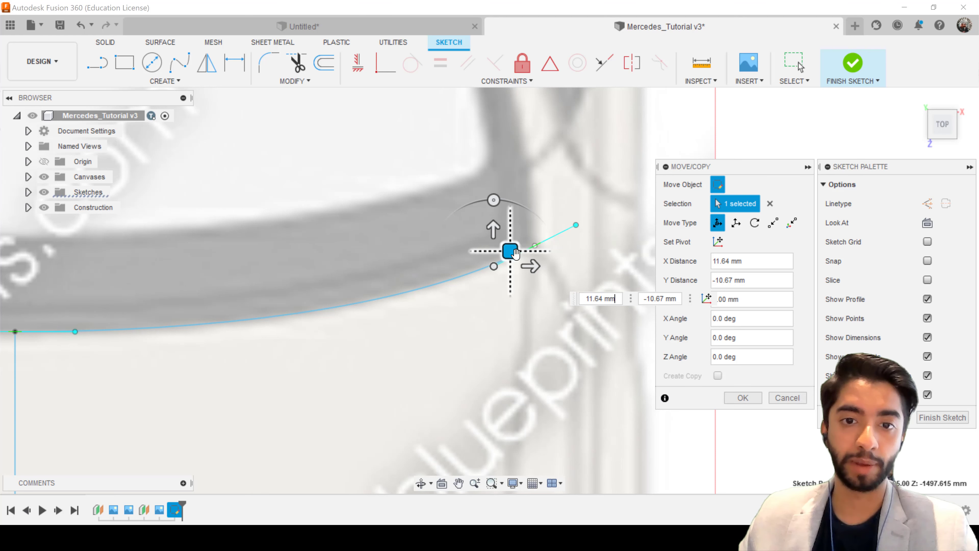
drag(510, 254, 481, 264)
Shorten the rear-edge spline's centre-line tangent handle by moving its end -29.10 mm in X
click(74, 331)
drag(91, 316, 70, 318)
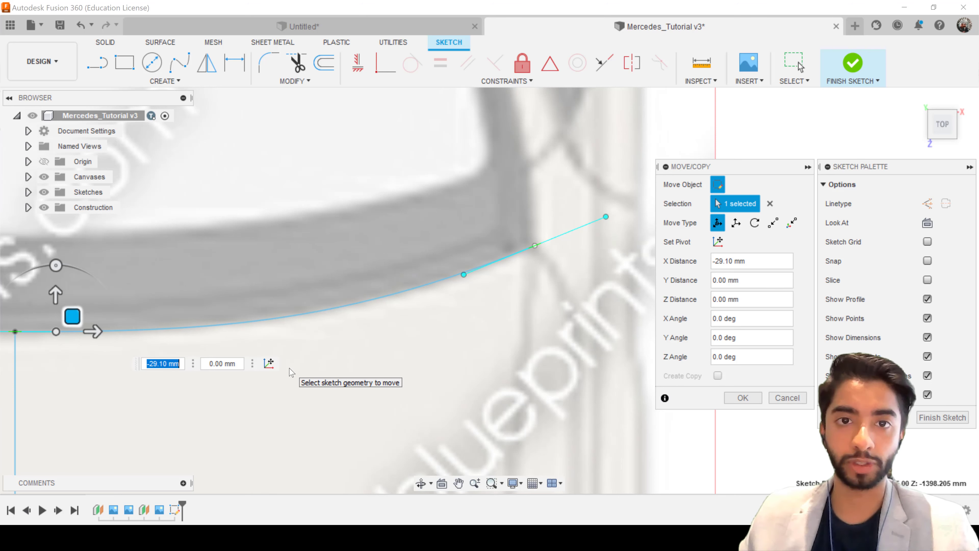
click(742, 398)
scroll(482, 371, down, 5)
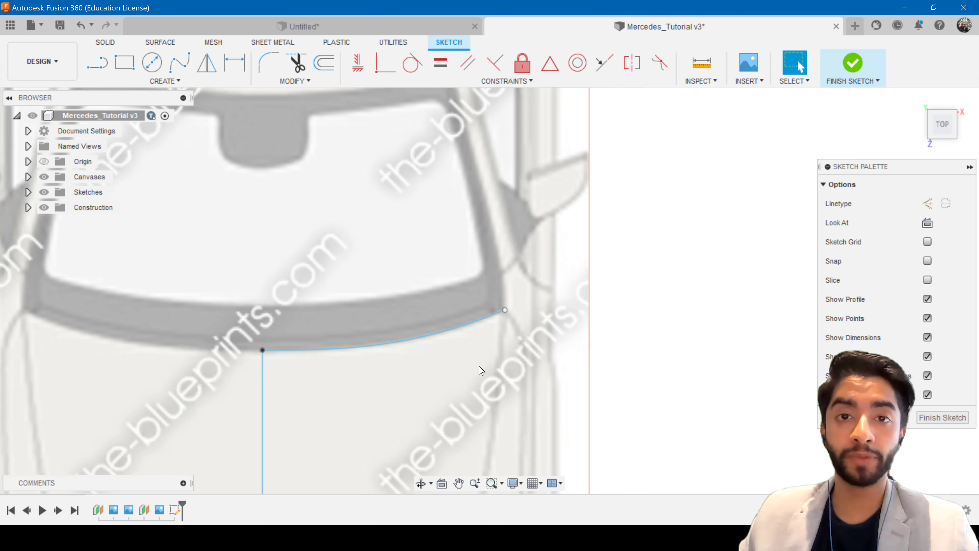
Move the rear-edge spline's outer endpoint about 2.4 mm inward and 18.8 mm down onto the bonnet corner in the front view
click(940, 148)
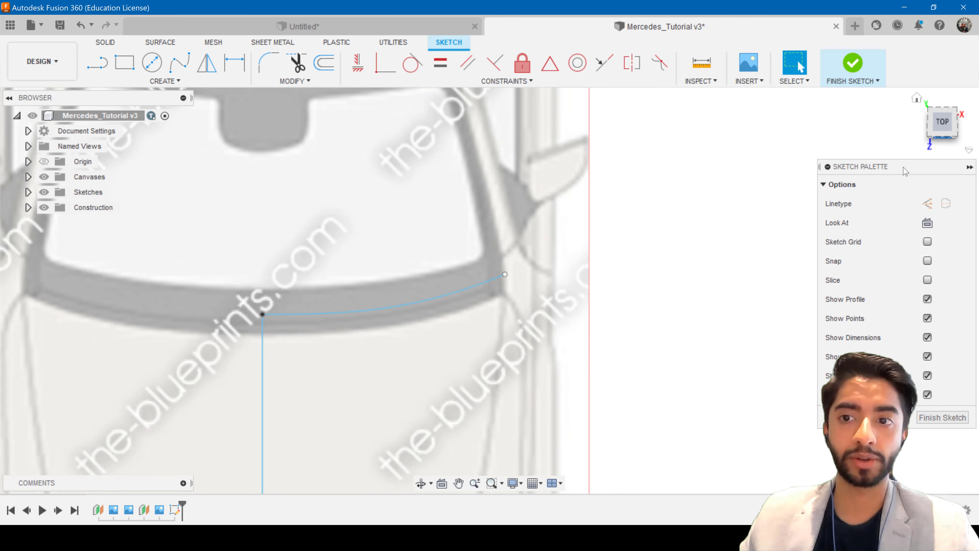
scroll(400, 215, up, 8)
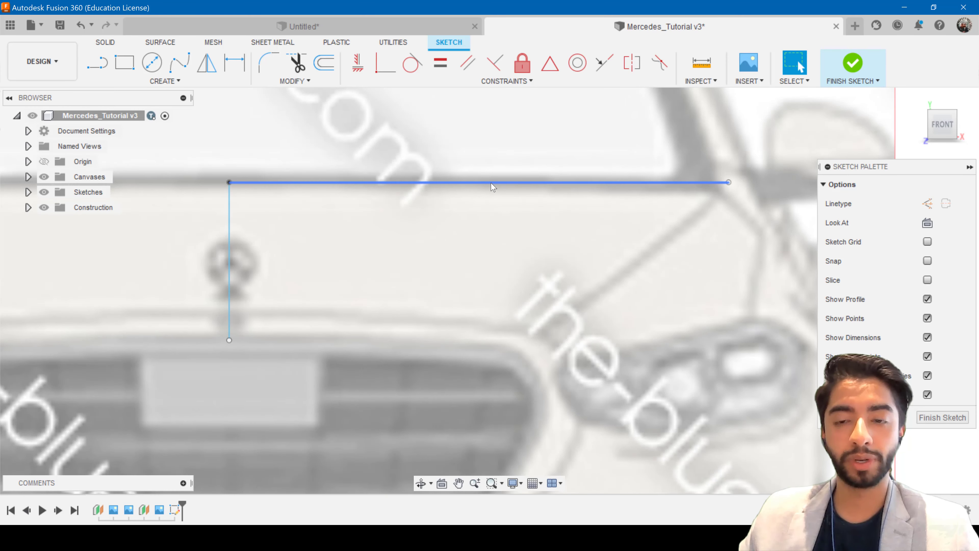
scroll(724, 188, up, 4)
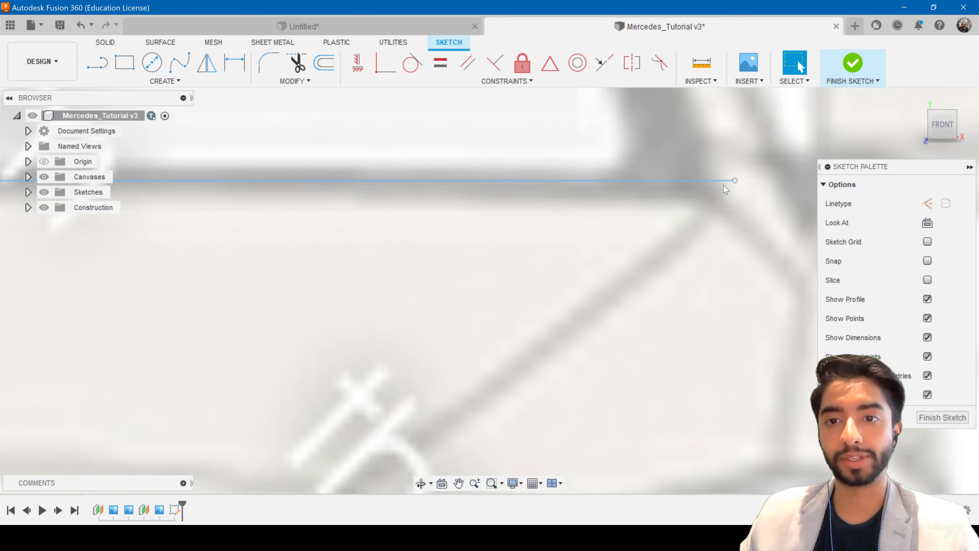
click(736, 180)
middle_drag(716, 232, 658, 241)
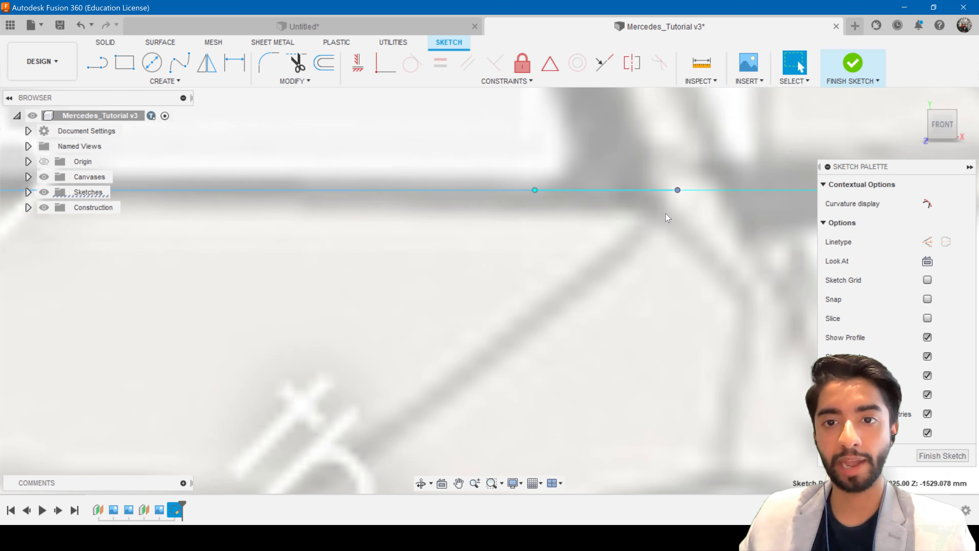
key(m)
middle_drag(444, 218, 281, 239)
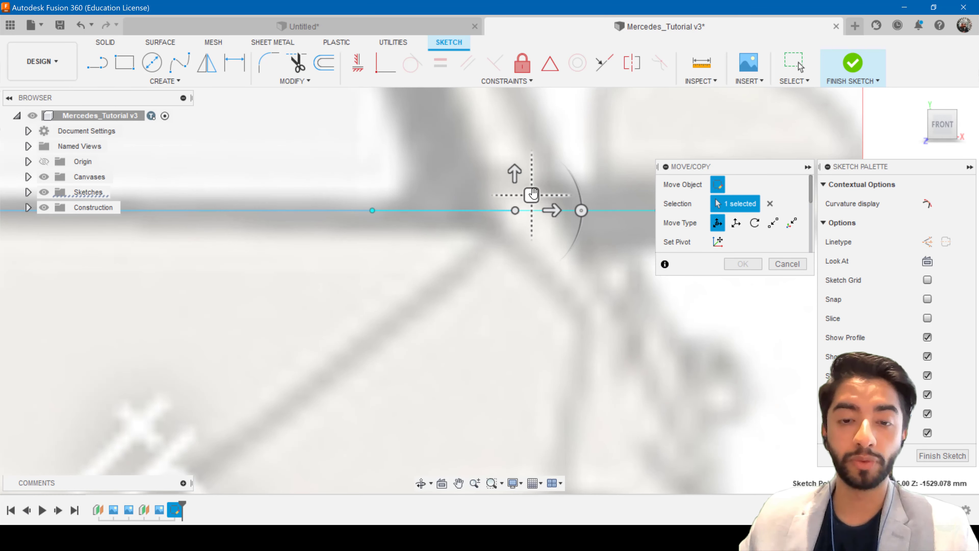
drag(532, 194, 528, 221)
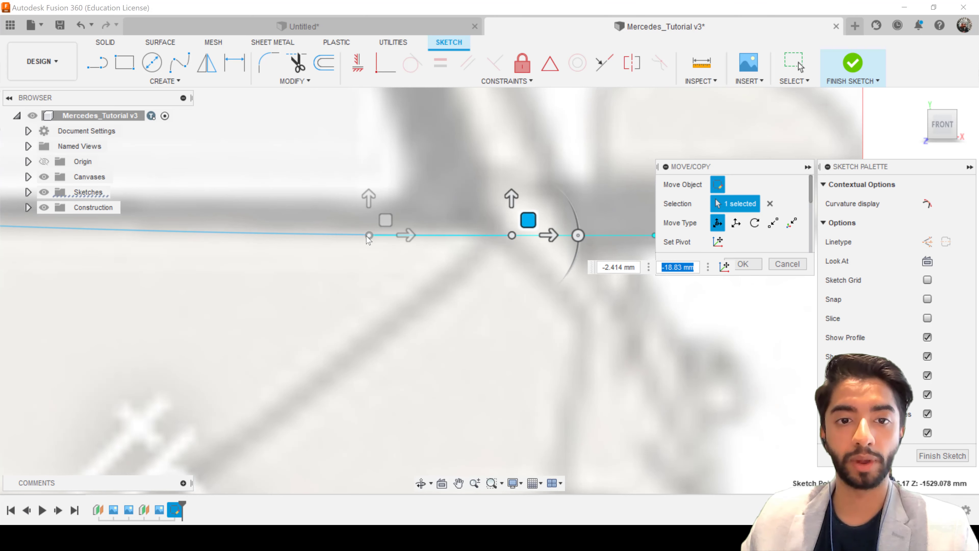
Raise the inner end of the corner tangent handle in the front view so the rear-edge spline slopes gently down to the corner
key(Return)
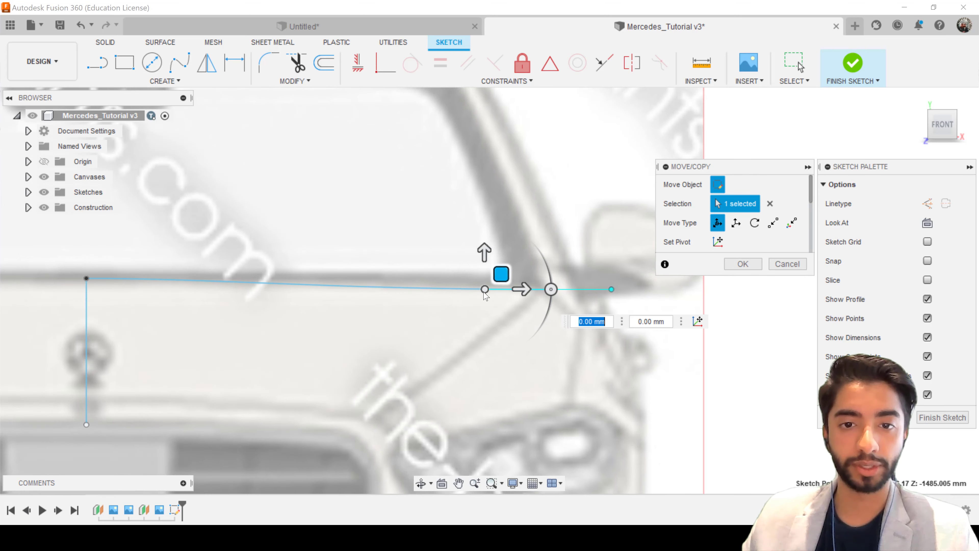
drag(500, 274, 498, 270)
click(743, 264)
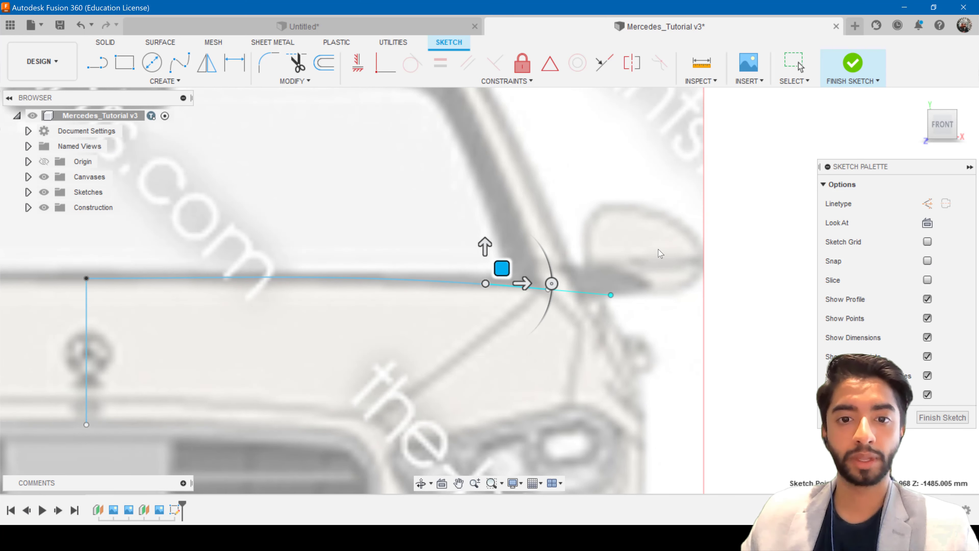
Check the rear-edge spline against the top-view and side-view blueprints
scroll(622, 249, down, 3)
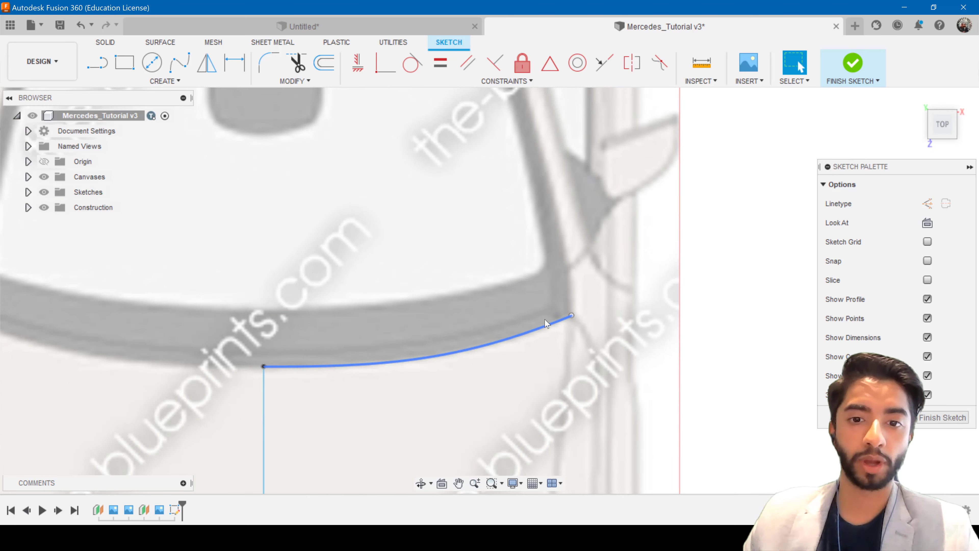
click(942, 145)
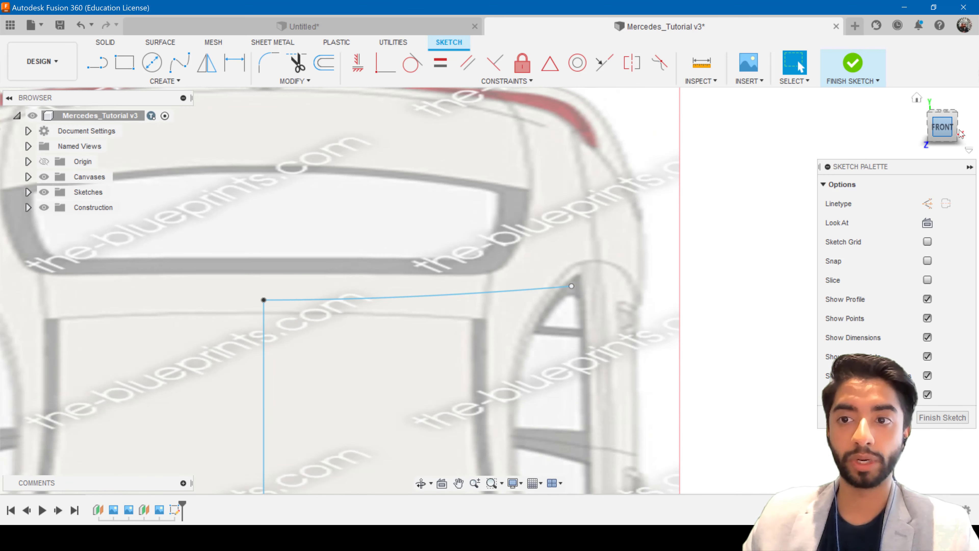
click(962, 125)
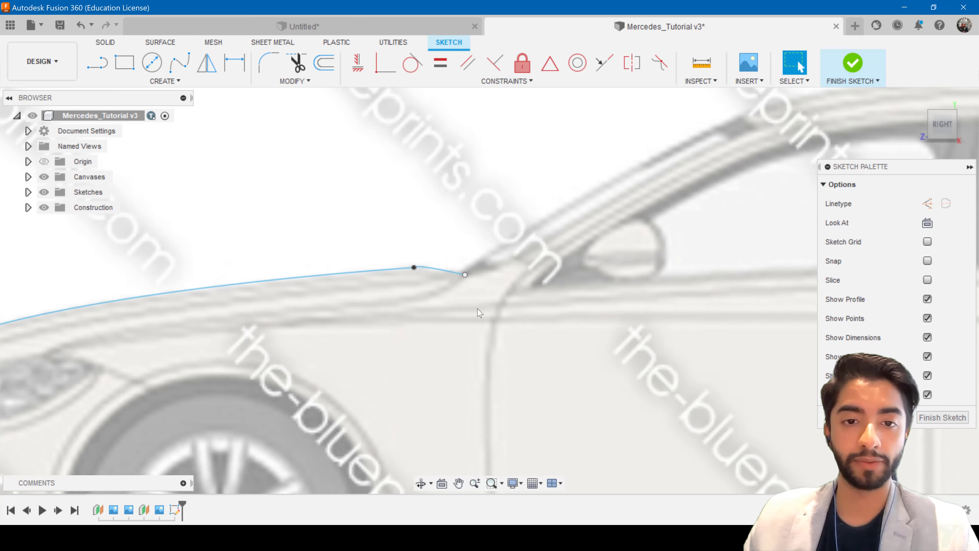
Raise the outer end of the rear-edge spline's centre-line tangent handle slightly in the side view
scroll(455, 292, up, 4)
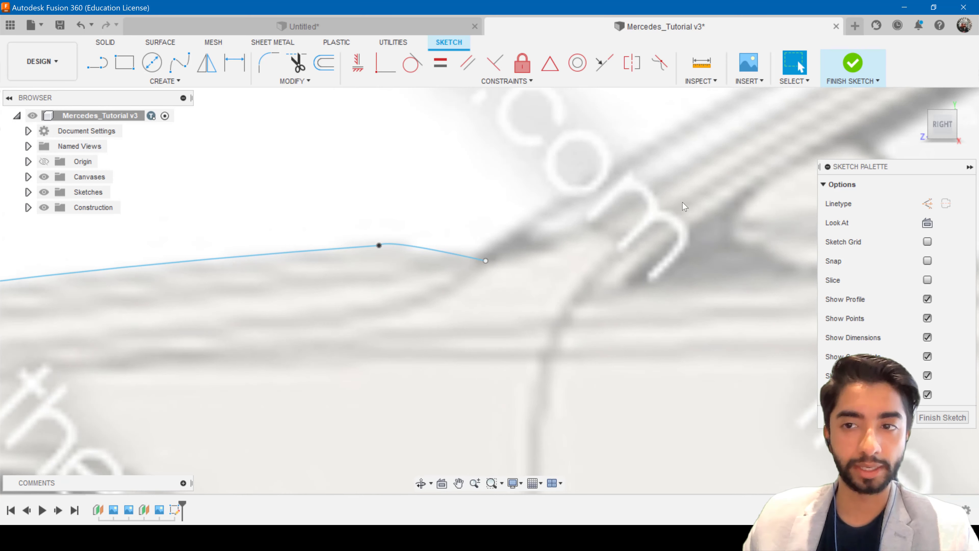
click(922, 126)
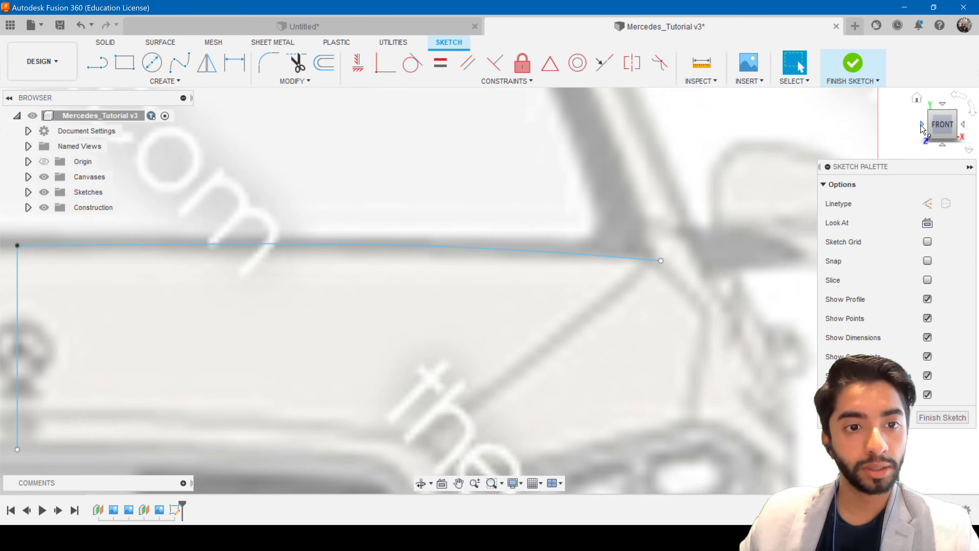
click(962, 124)
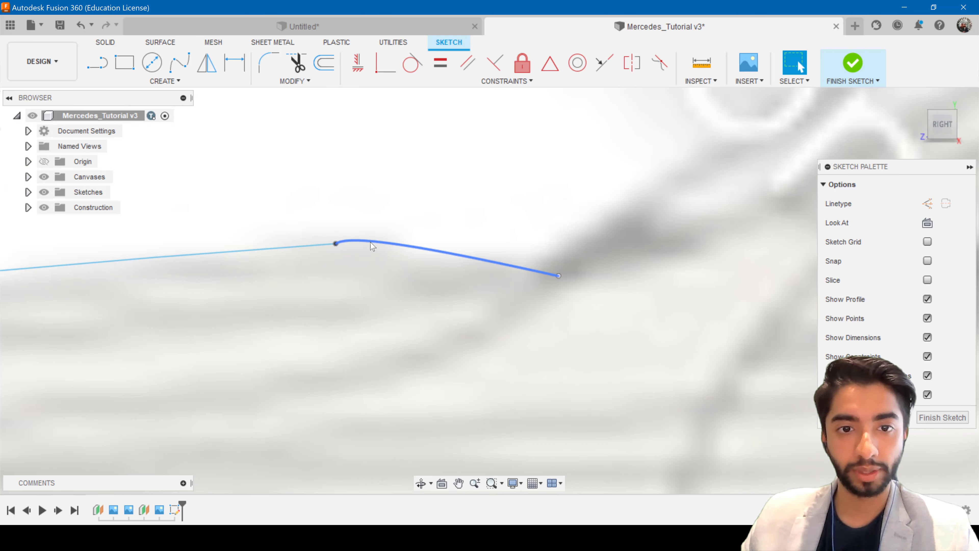
click(362, 241)
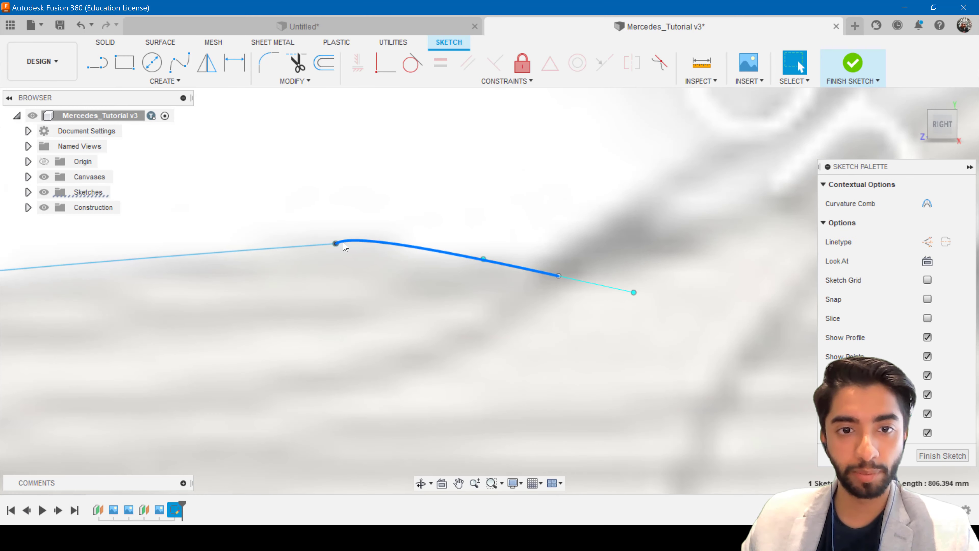
scroll(339, 244, up, 10)
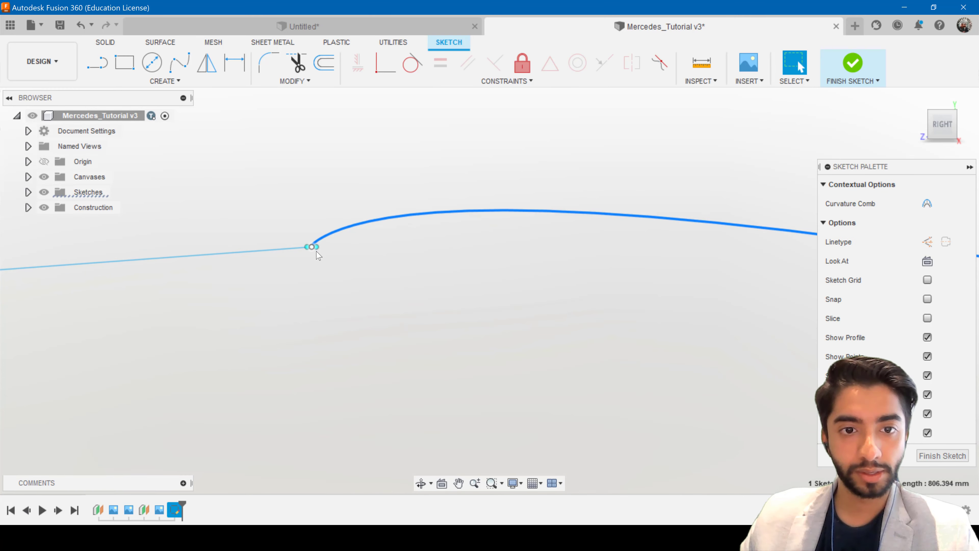
scroll(316, 251, up, 2)
scroll(324, 250, up, 4)
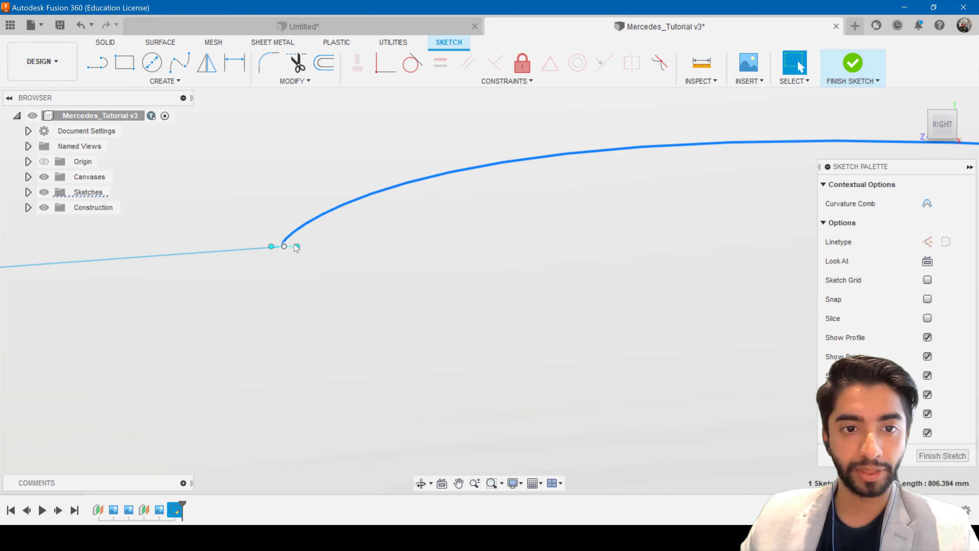
click(297, 246)
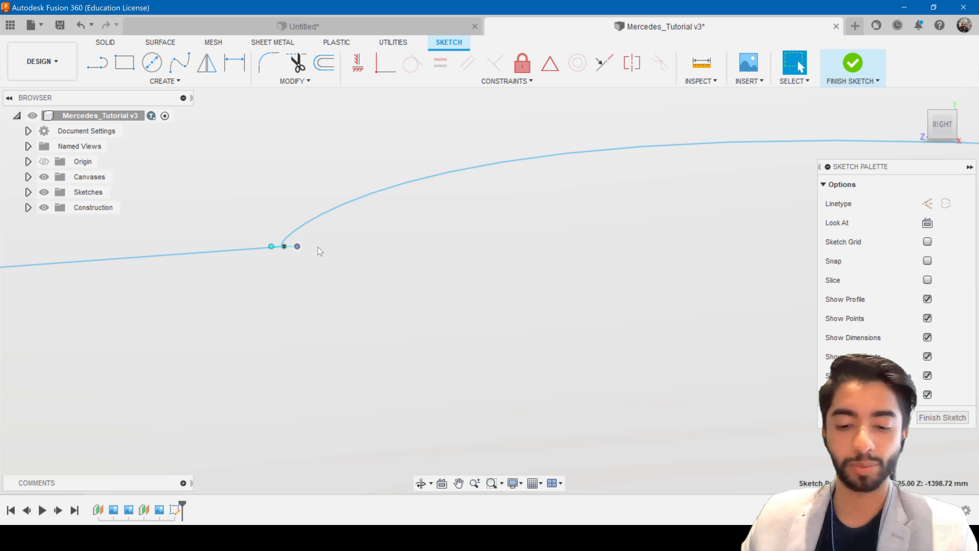
key(m)
drag(312, 233, 312, 230)
click(743, 397)
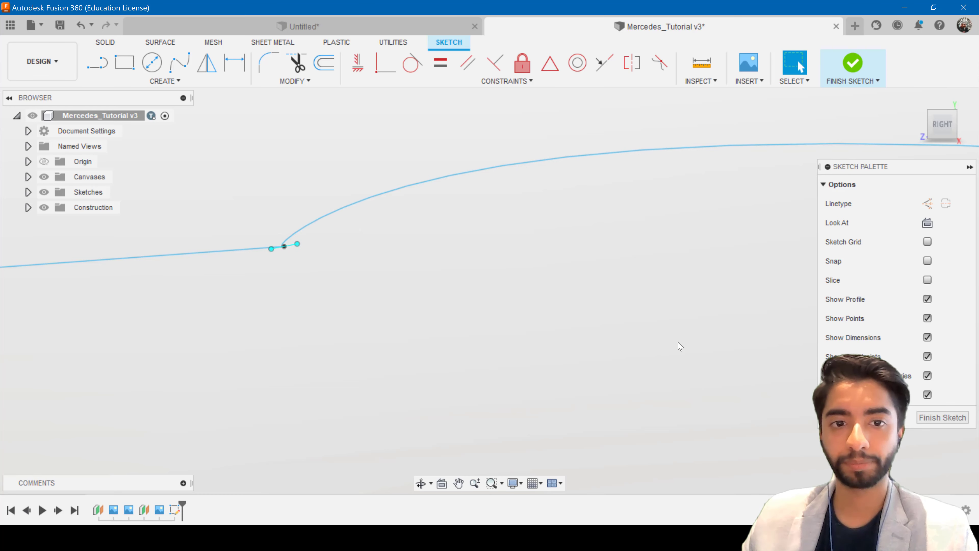
Examine the adjusted rear-edge spline against the side-, front- and top-view blueprints
scroll(677, 345, down, 5)
scroll(676, 344, down, 8)
middle_drag(684, 352, 585, 317)
scroll(611, 331, down, 2)
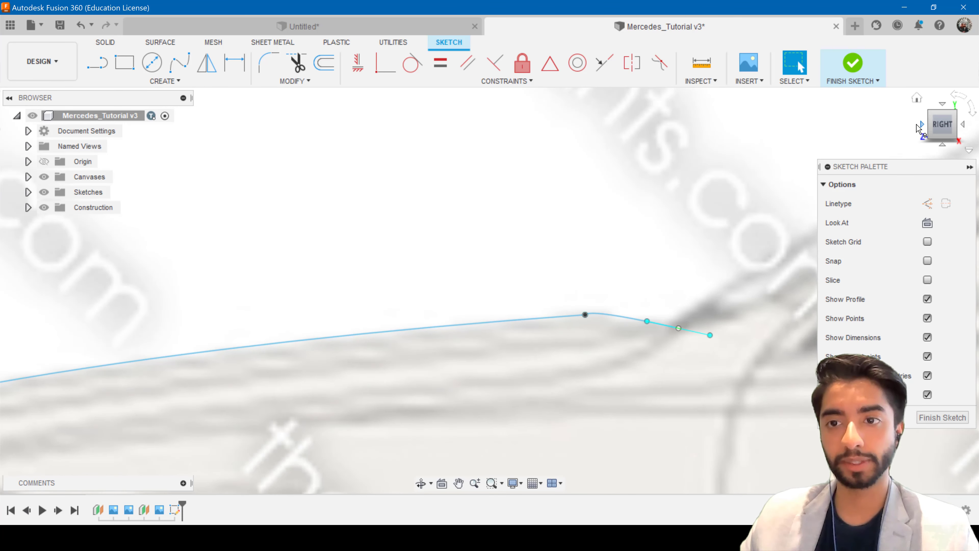
click(922, 124)
scroll(447, 267, down, 4)
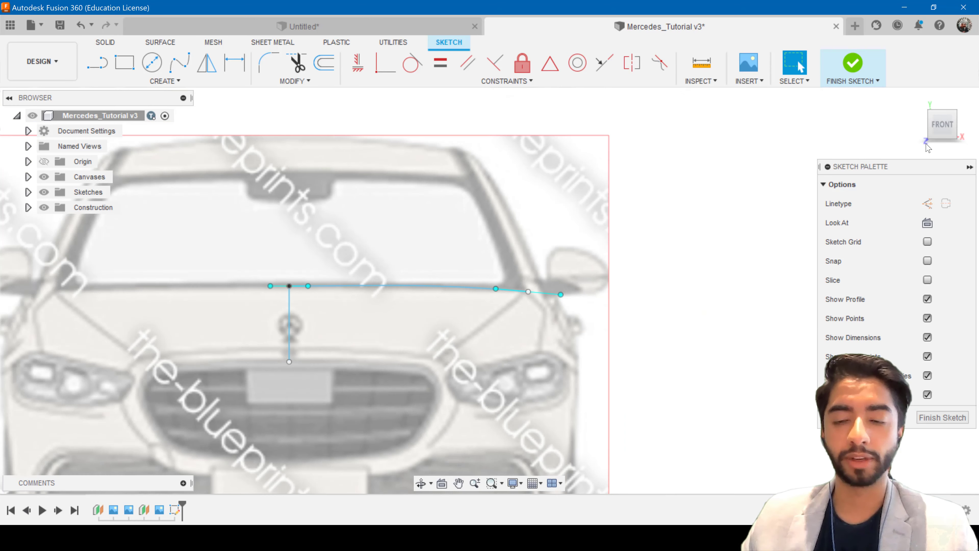
click(943, 109)
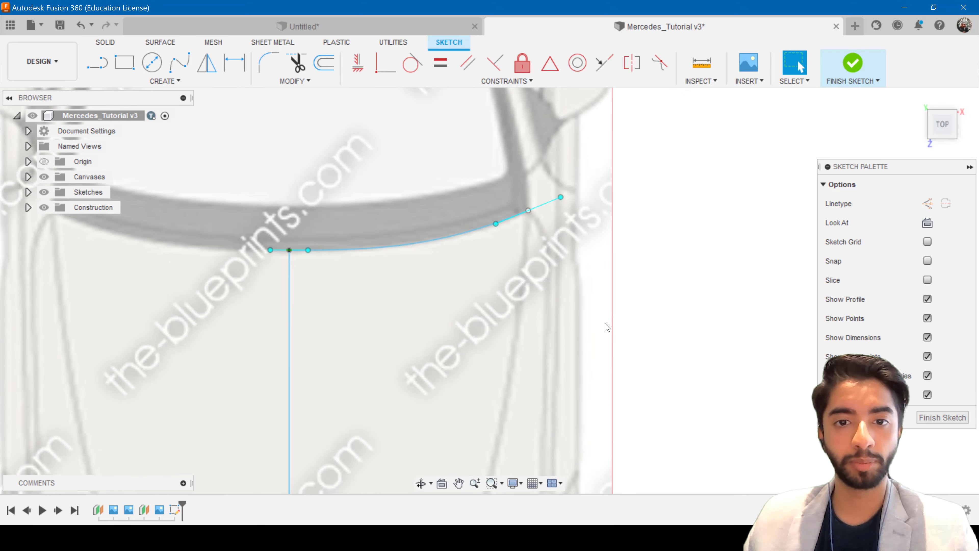
scroll(607, 325, down, 3)
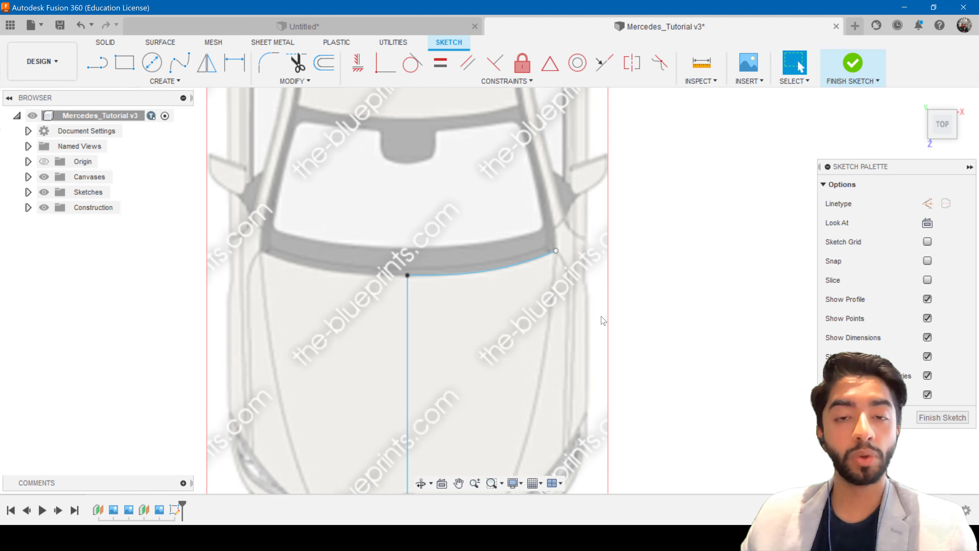
Start a fit point spline at the rear-edge spline's outer endpoint on the bonnet's rear corner
middle_drag(603, 324, 595, 266)
click(179, 62)
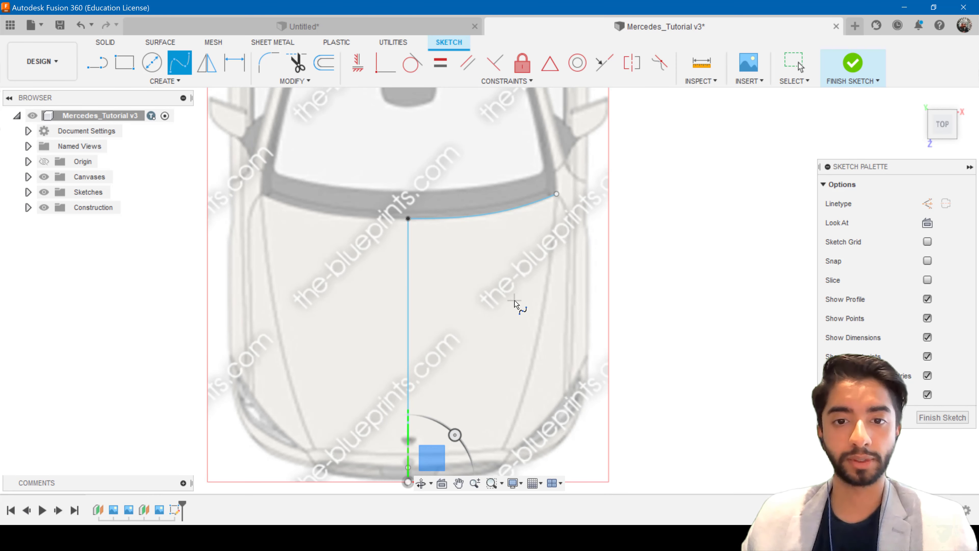
scroll(559, 197, up, 5)
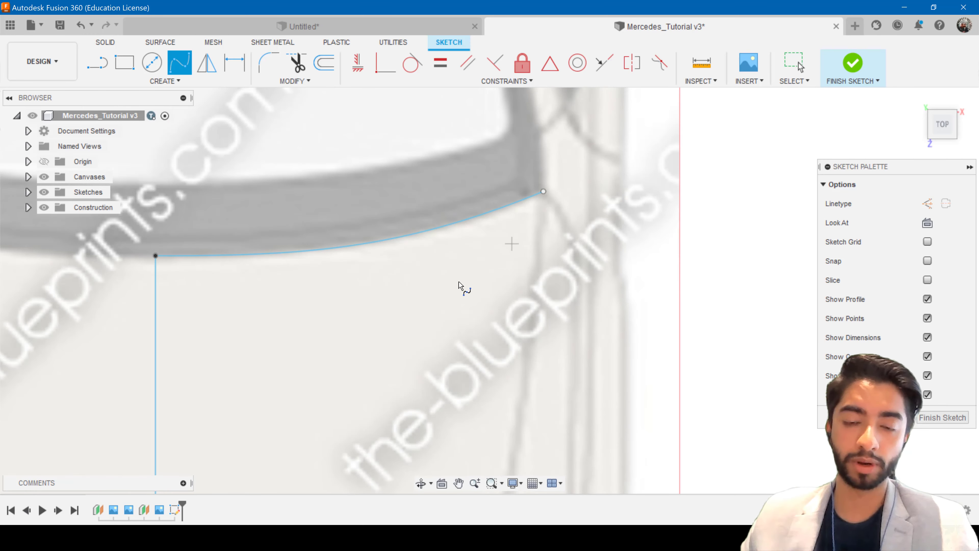
shift+middle_drag(387, 294, 383, 286)
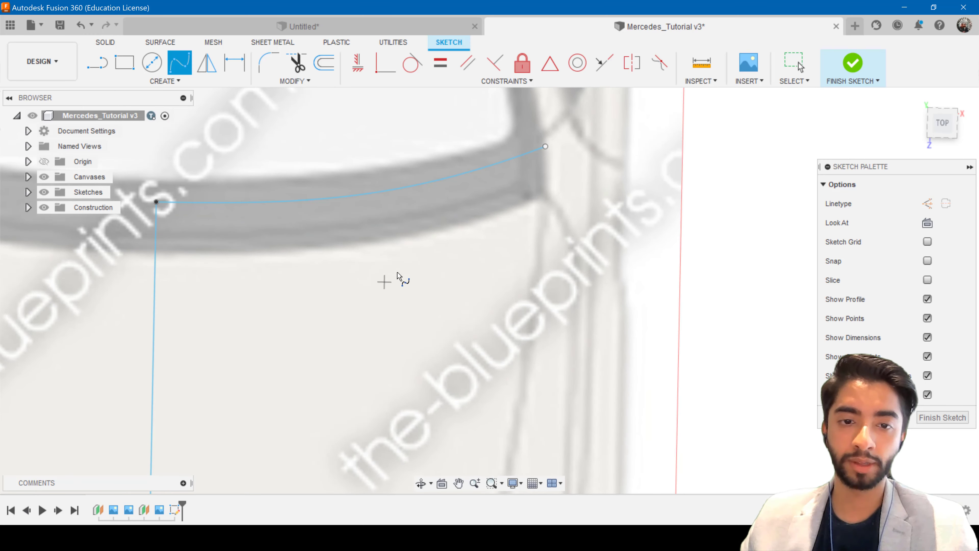
click(545, 148)
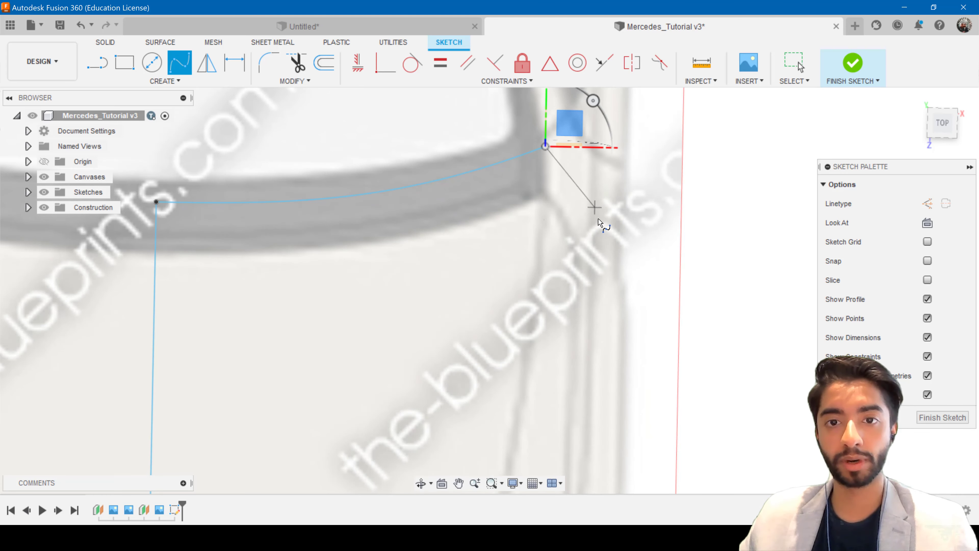
End the bonnet's side spline at the front corner beside the grille in the top view and finish it as a two-point spline
click(942, 122)
scroll(542, 314, down, 3)
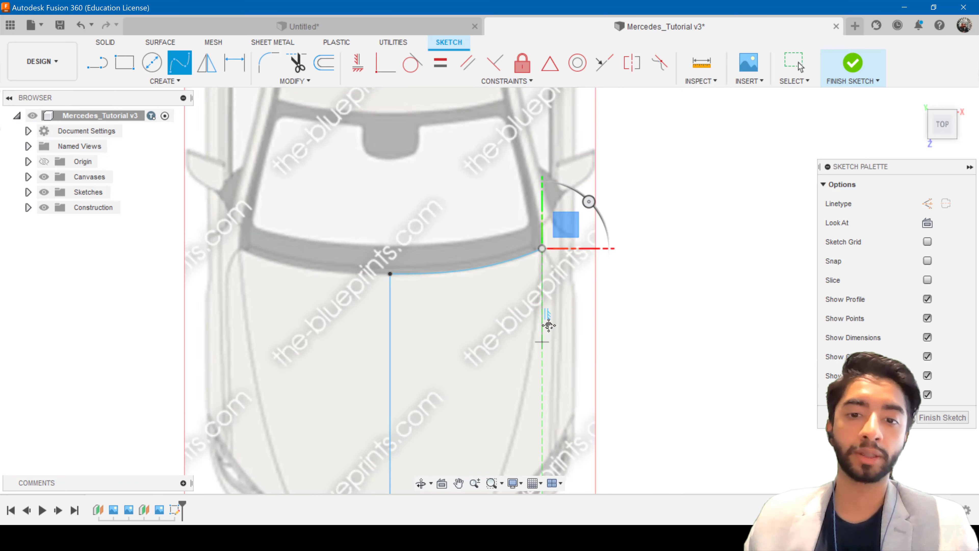
middle_drag(544, 340, 590, 192)
scroll(544, 329, up, 6)
scroll(514, 397, up, 3)
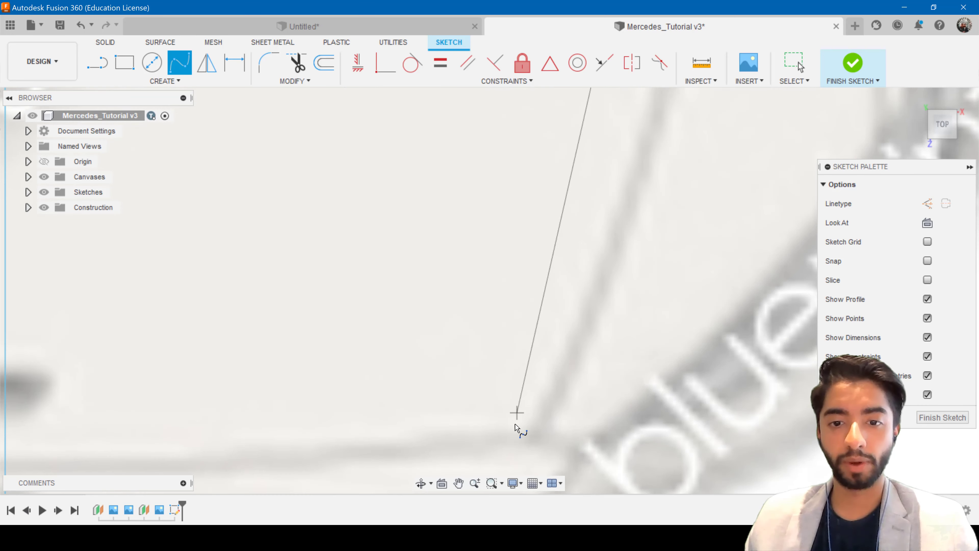
mouse_move(517, 418)
middle_down()
mouse_move(549, 253)
mouse_move(521, 268)
middle_up()
scroll(524, 272, down, 3)
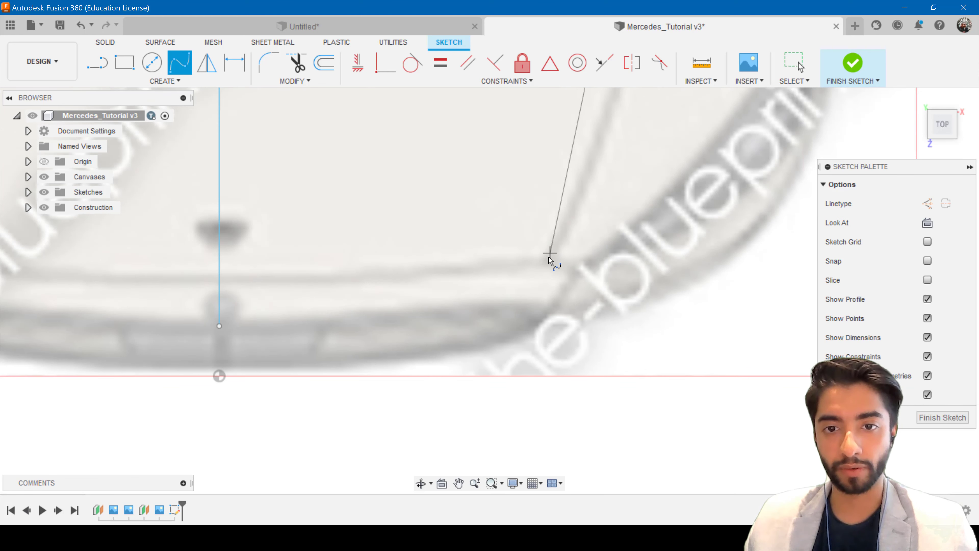
click(523, 303)
key(Return)
scroll(666, 247, down, 7)
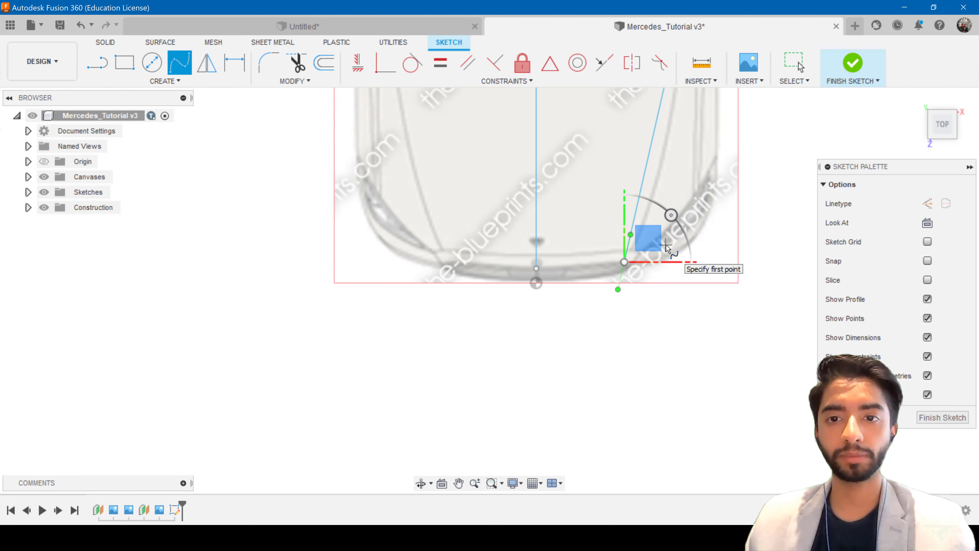
middle_drag(512, 226, 416, 269)
key(Escape)
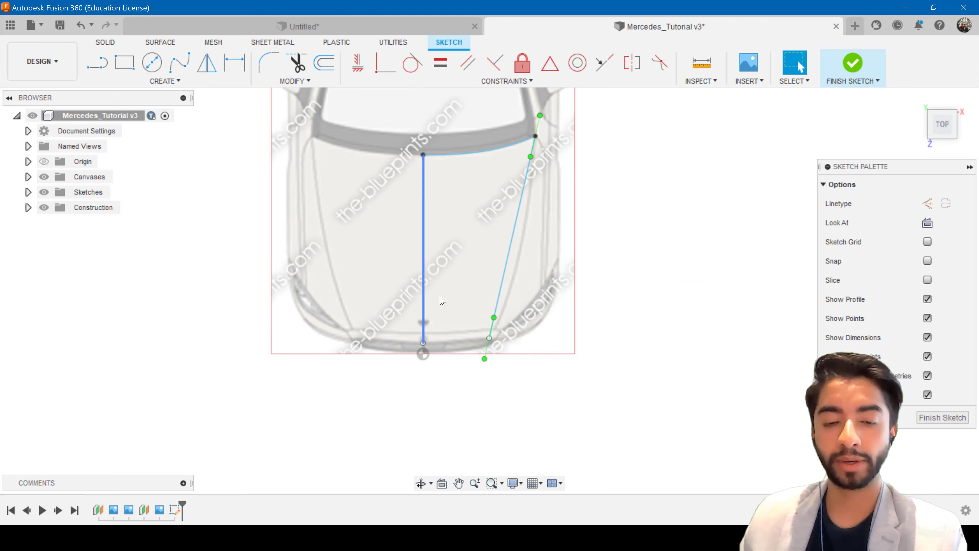
Move the side spline's front endpoint -250 mm vertically in the front view, down to the grille's upper corner
scroll(512, 315, up, 2)
scroll(511, 316, down, 2)
middle_drag(519, 180, 522, 199)
scroll(523, 203, up, 4)
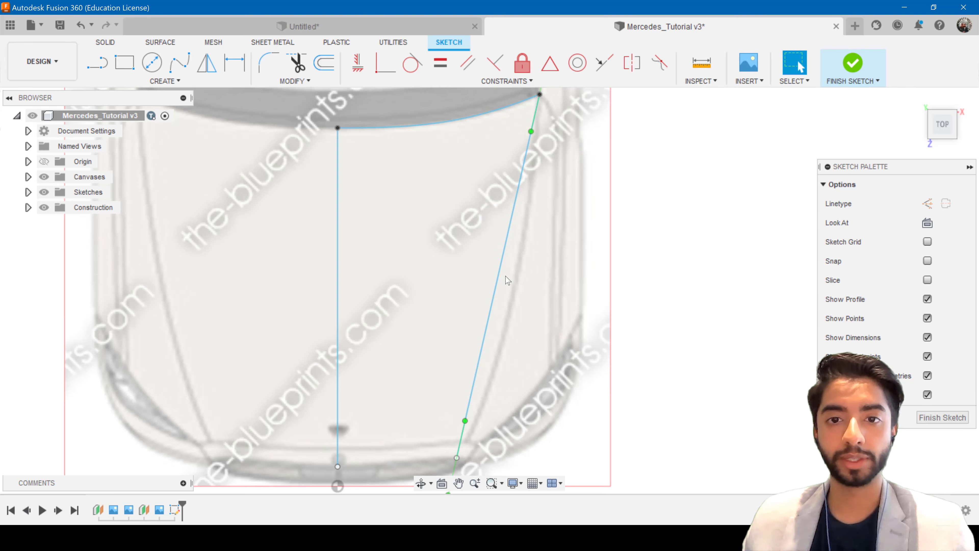
middle_drag(504, 355, 509, 316)
scroll(501, 349, up, 1)
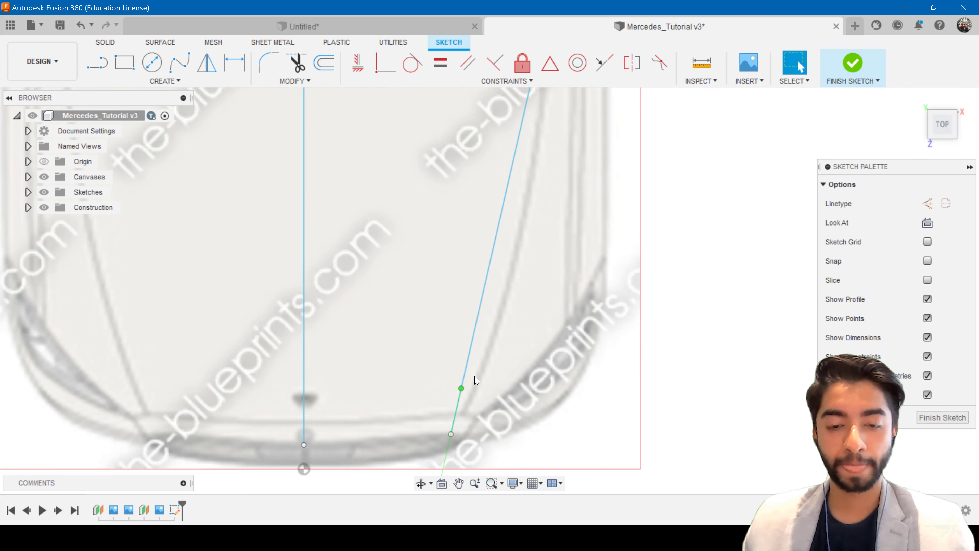
click(942, 146)
scroll(459, 296, up, 2)
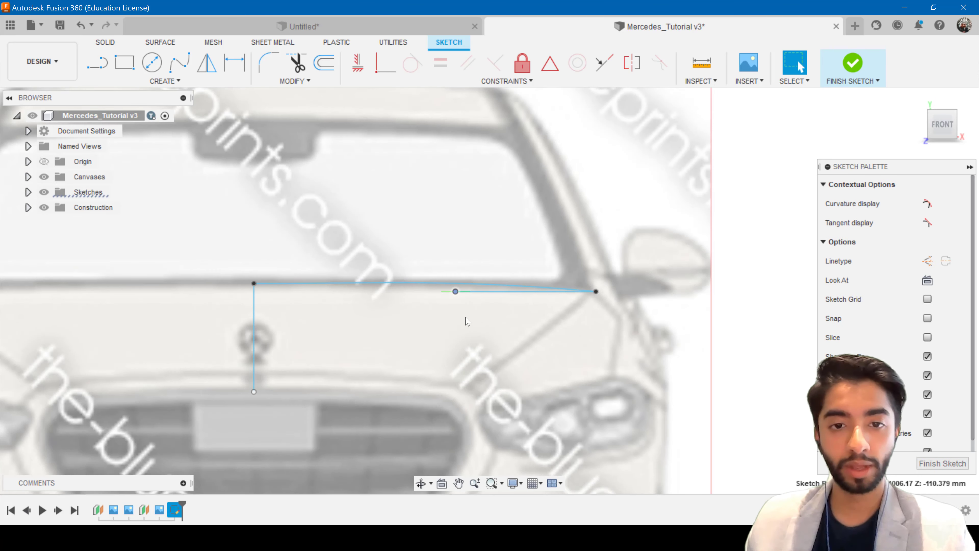
scroll(467, 320, up, 1)
key(m)
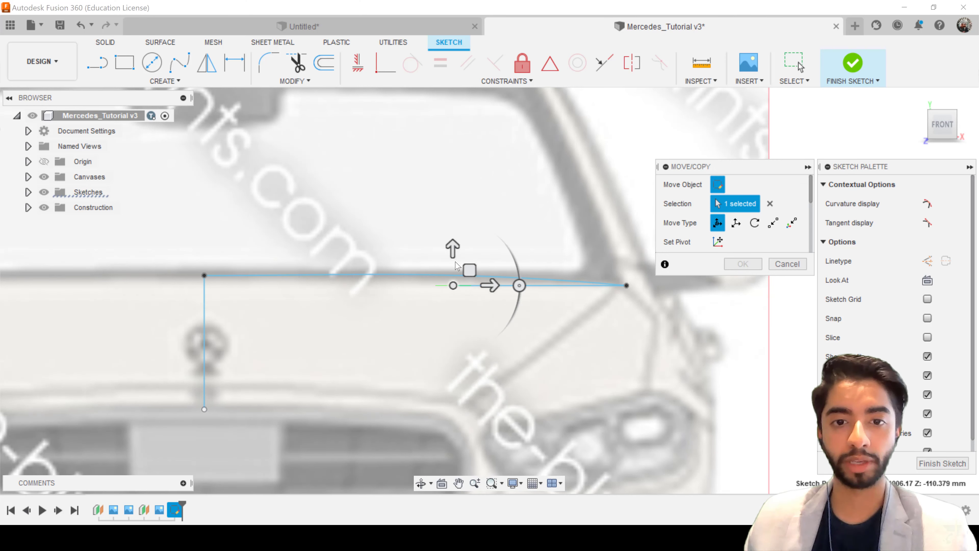
drag(454, 250, 466, 379)
scroll(466, 379, up, 3)
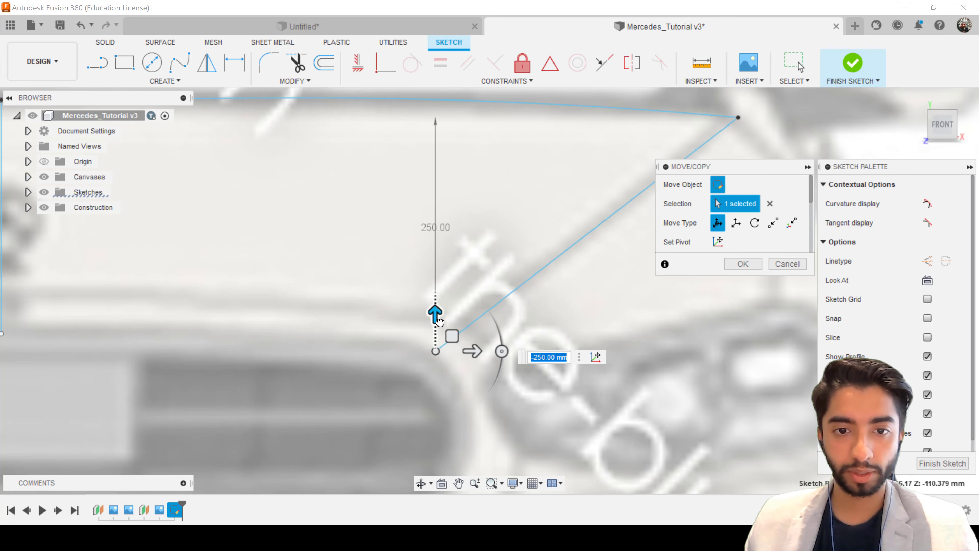
drag(440, 321, 436, 320)
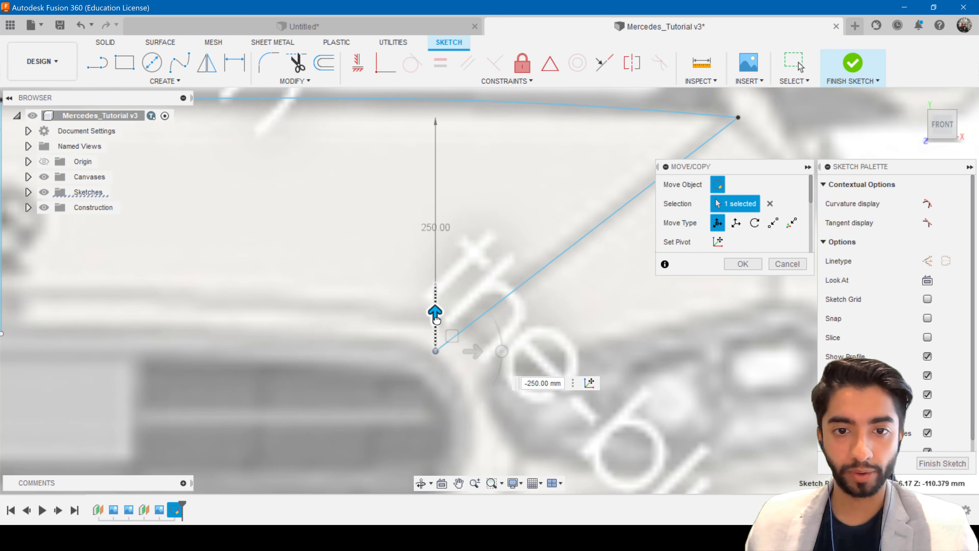
click(742, 264)
Select the bonnet's side spline in the top view and display the tangent handle at its front endpoint
scroll(685, 303, down, 3)
scroll(682, 299, down, 2)
scroll(682, 299, up, 2)
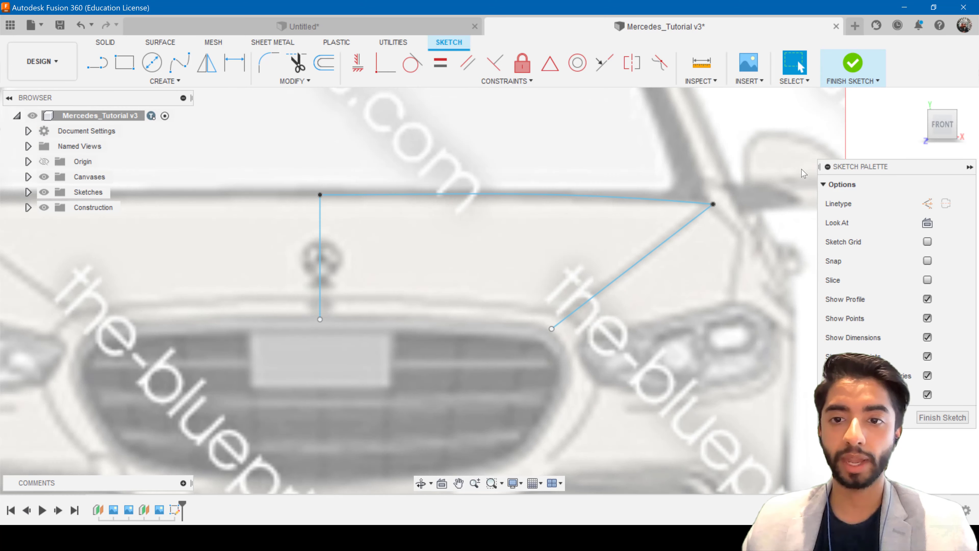
click(941, 111)
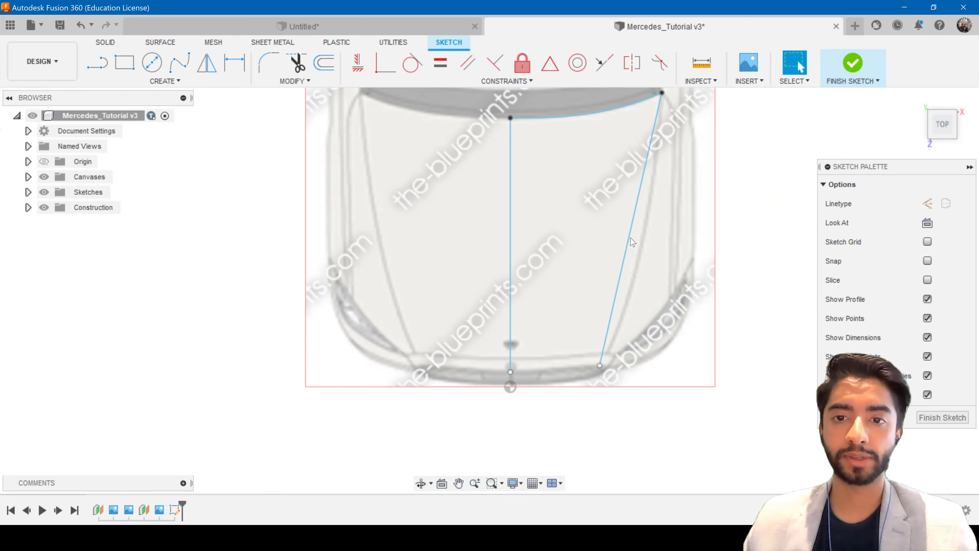
click(617, 303)
scroll(623, 346, up, 4)
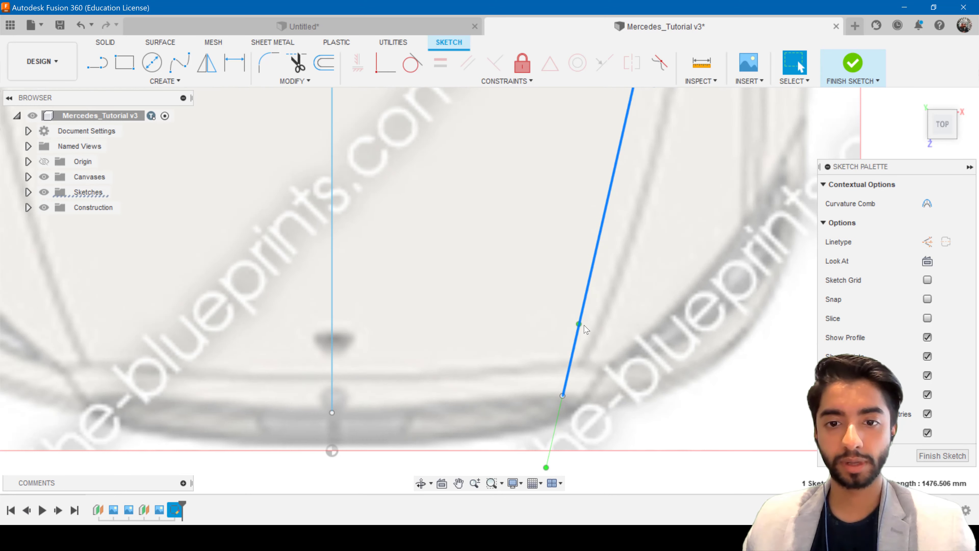
click(622, 297)
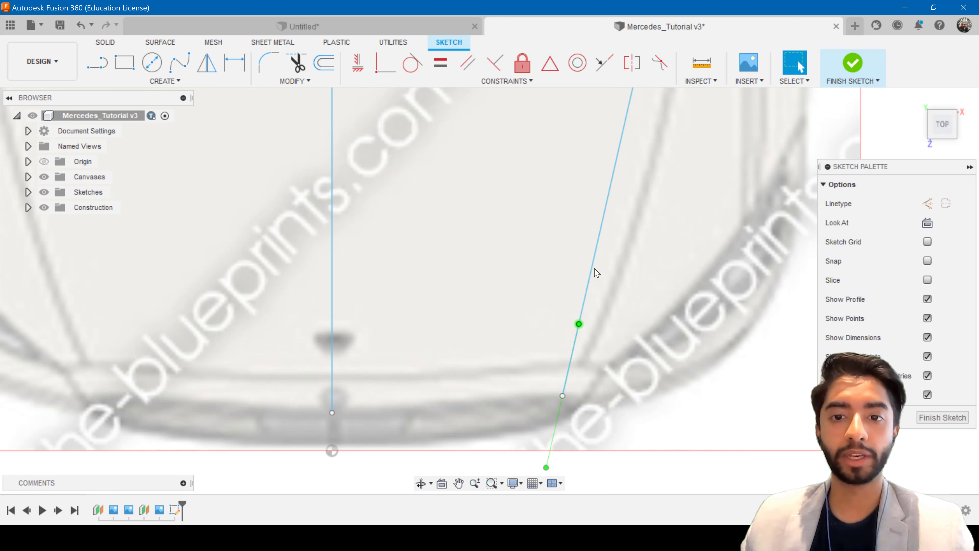
click(593, 274)
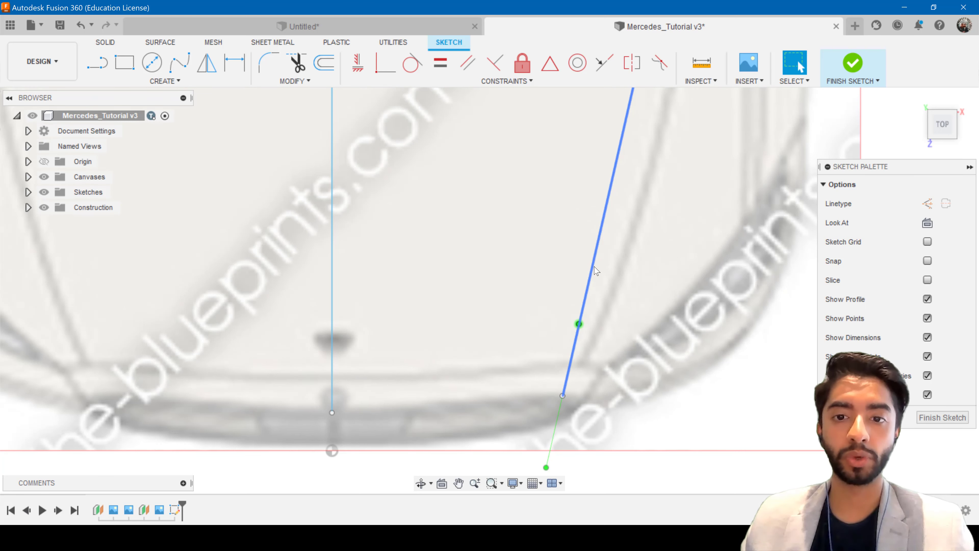
click(558, 420)
click(589, 292)
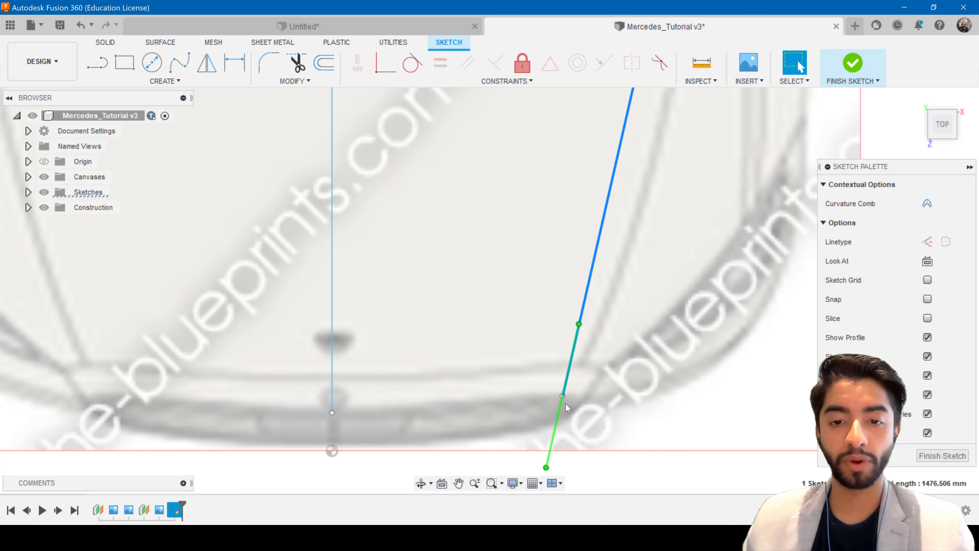
click(558, 423)
right_click(558, 423)
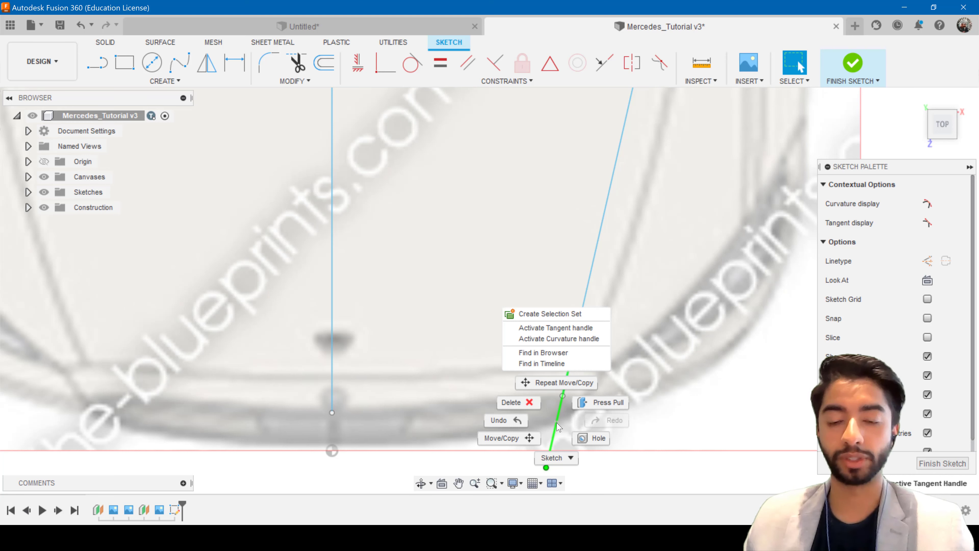
click(640, 362)
Move the side spline's front tangent handle about 38.5 mm in X and -7.3 mm in Y in the top view, bowing the curve outward
click(578, 323)
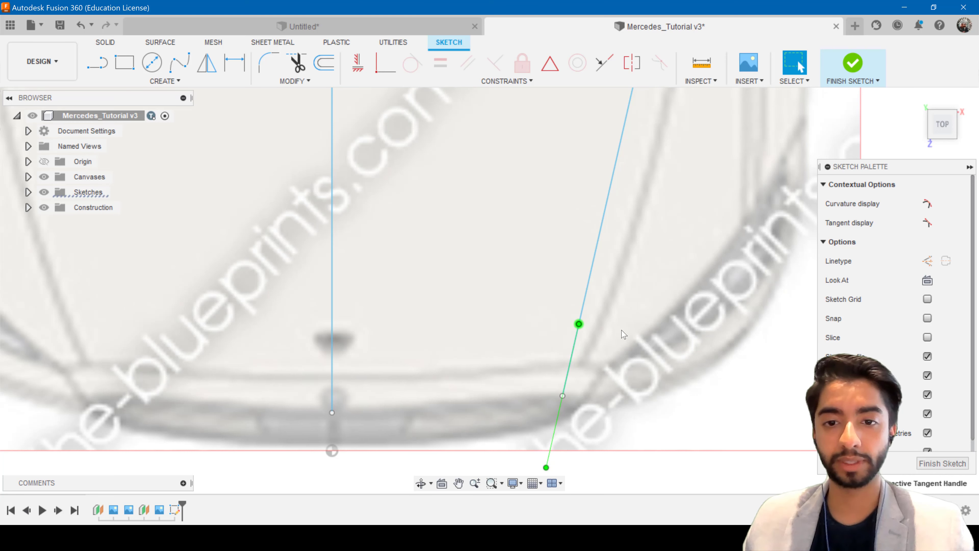
scroll(621, 329, up, 1)
key(m)
drag(569, 322, 609, 311)
scroll(516, 256, down, 2)
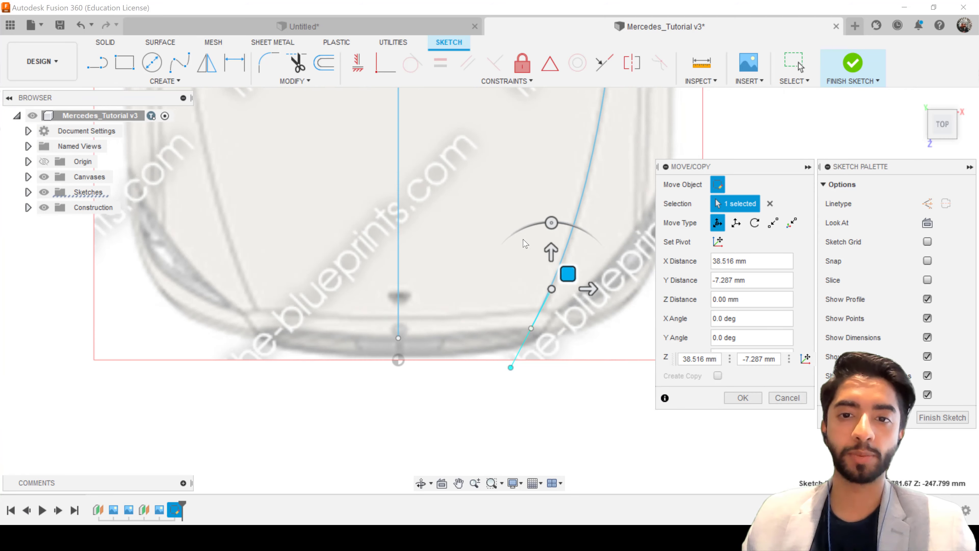
middle_drag(523, 237, 461, 371)
middle_drag(506, 200, 476, 326)
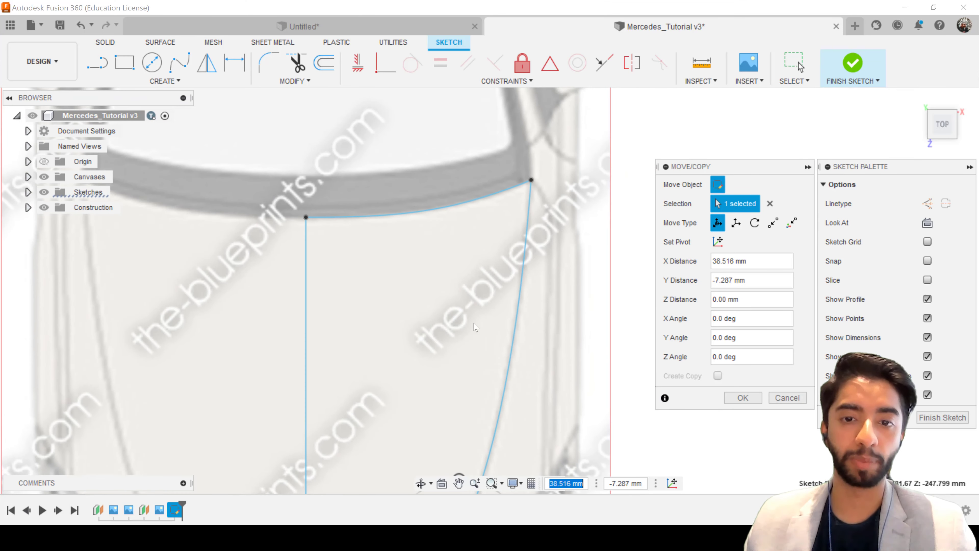
click(743, 397)
scroll(569, 363, down, 4)
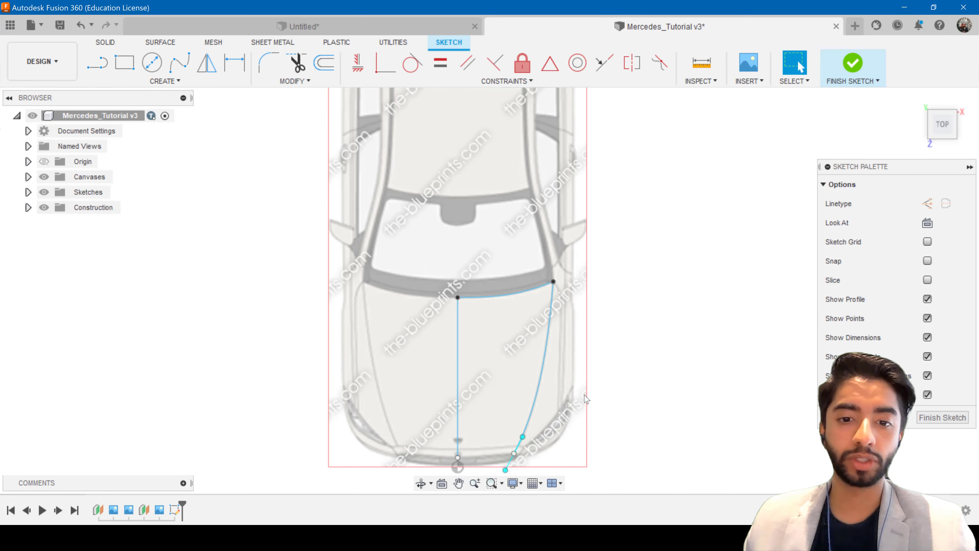
Move the side spline's rear tangent handle about 2.34 mm outward in X in the top view to match the bonnet edge
scroll(555, 403, up, 3)
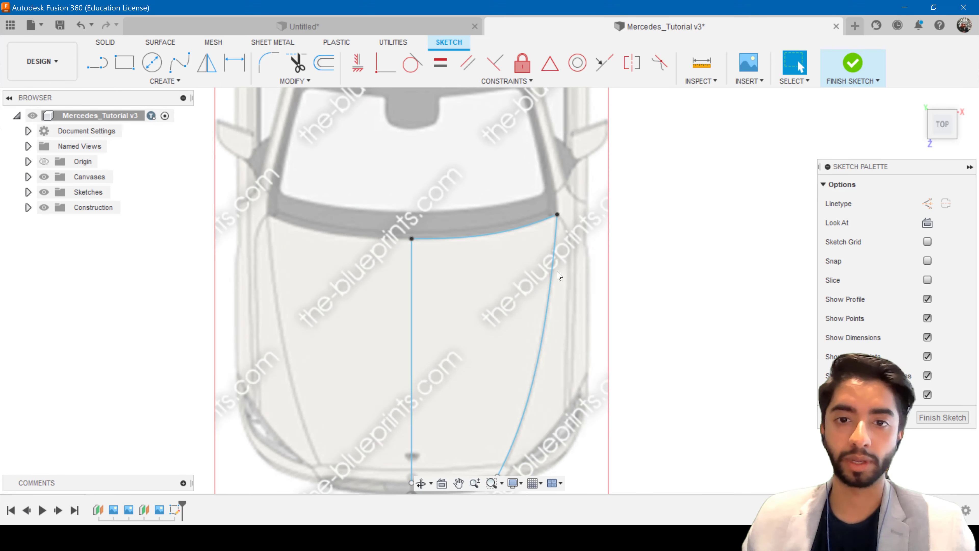
scroll(550, 257, up, 3)
click(556, 247)
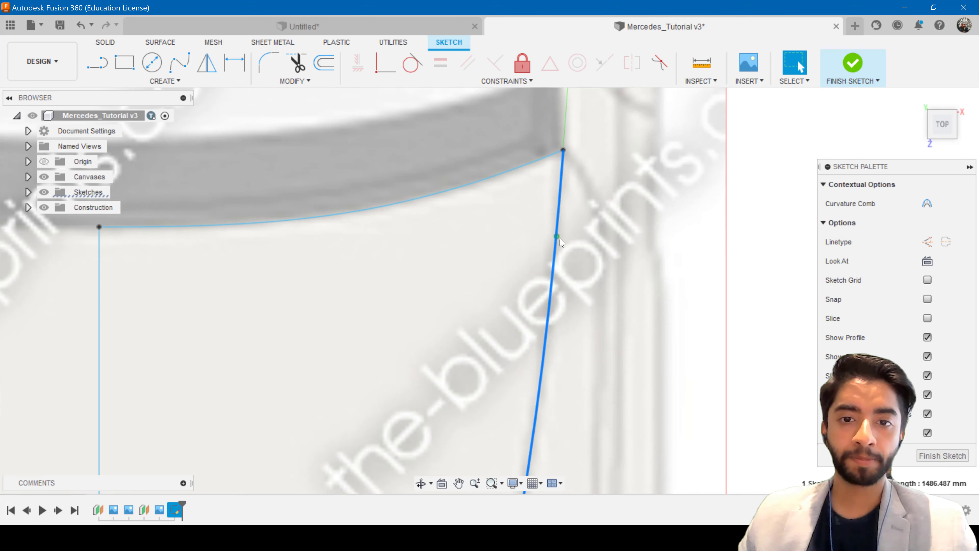
scroll(563, 247, up, 2)
click(556, 236)
key(m)
scroll(564, 217, up, 2)
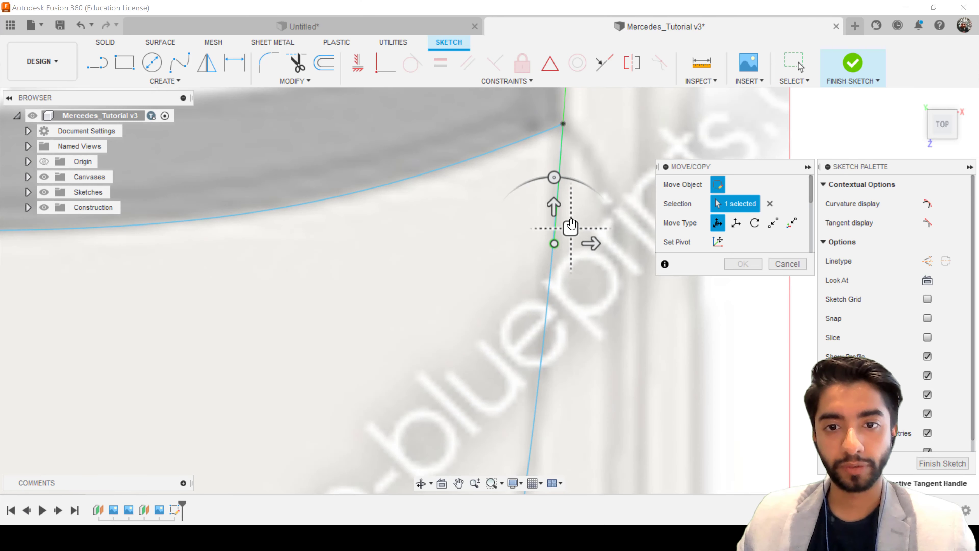
drag(570, 226, 574, 224)
scroll(580, 330, down, 5)
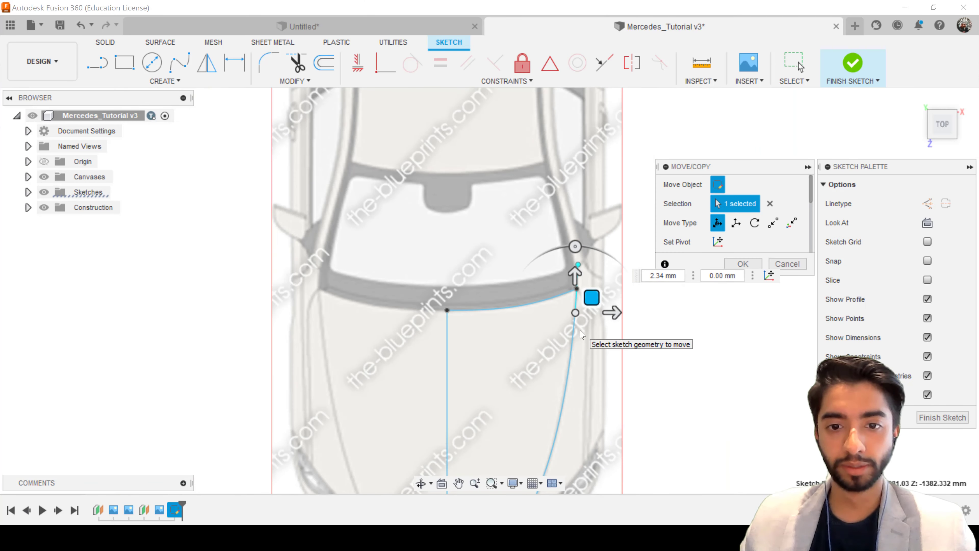
middle_drag(565, 349, 554, 272)
click(743, 264)
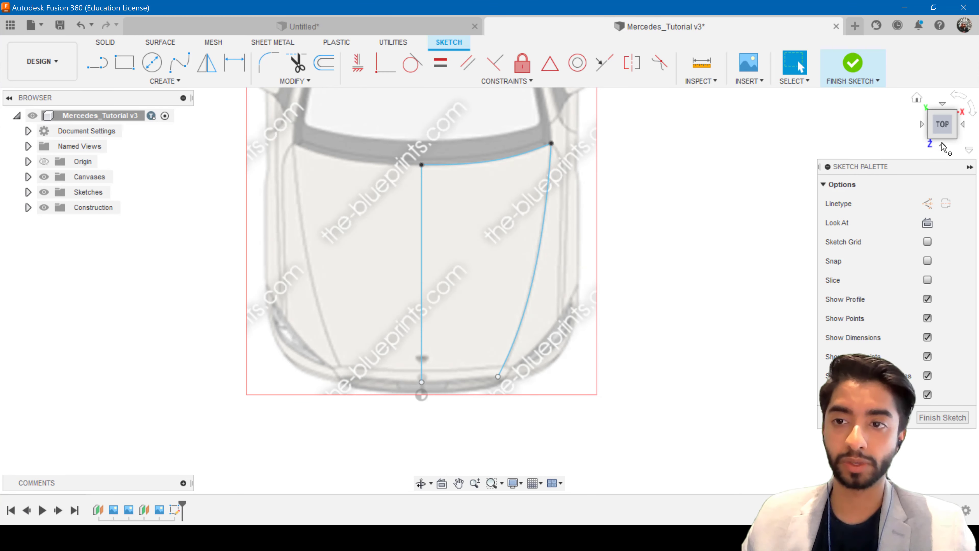
Move the side spline's front tangent handle about -4 mm in Y and 30.5 mm in Z in the side view to follow the bonnet line
click(945, 149)
scroll(493, 331, up, 3)
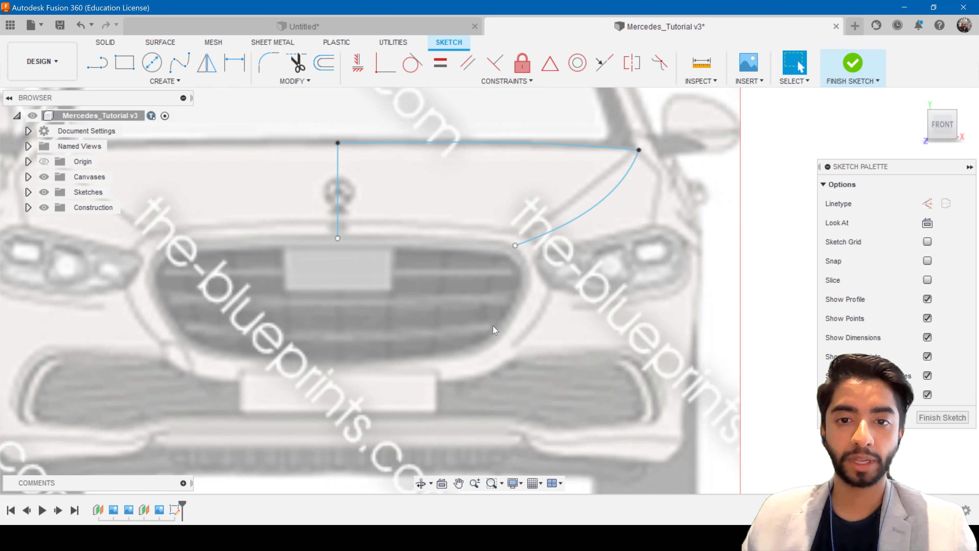
scroll(494, 331, down, 2)
scroll(529, 282, up, 2)
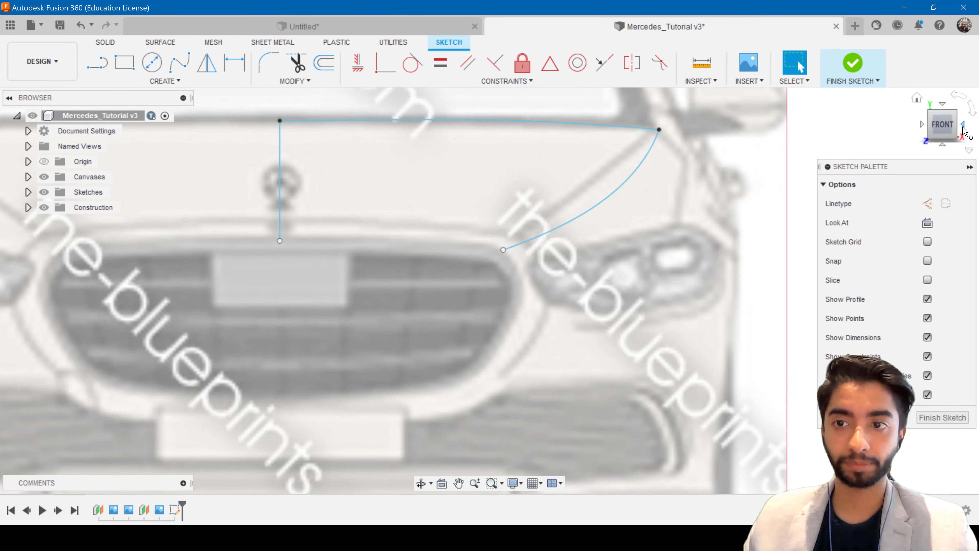
click(962, 126)
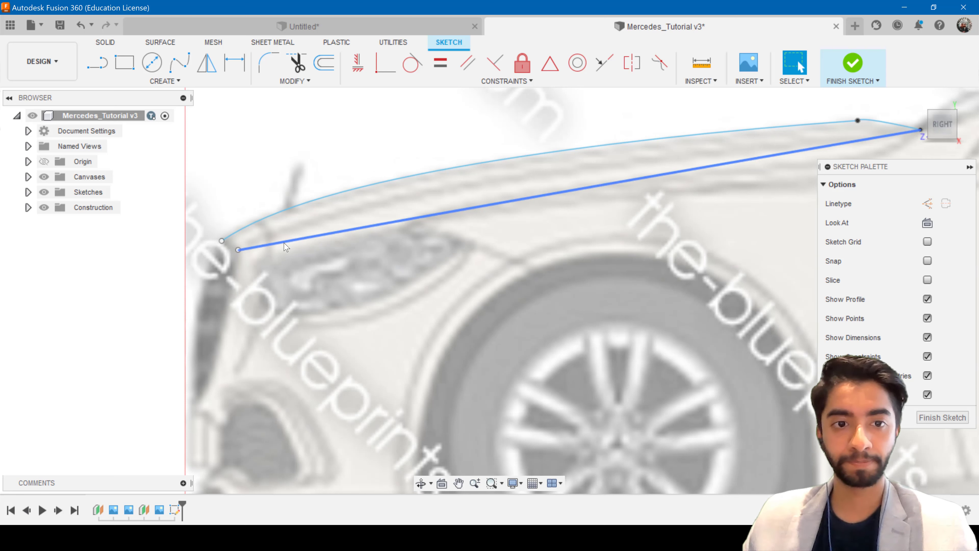
click(257, 246)
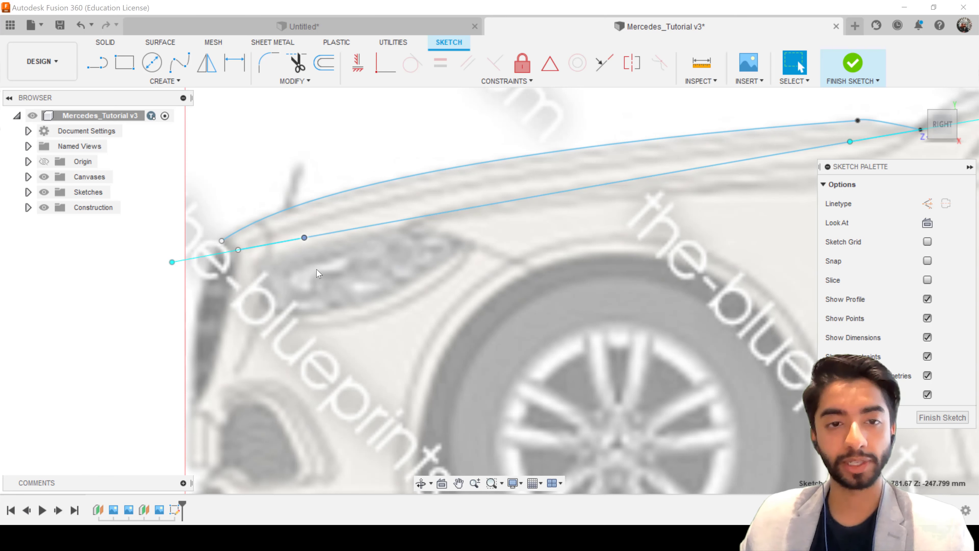
key(m)
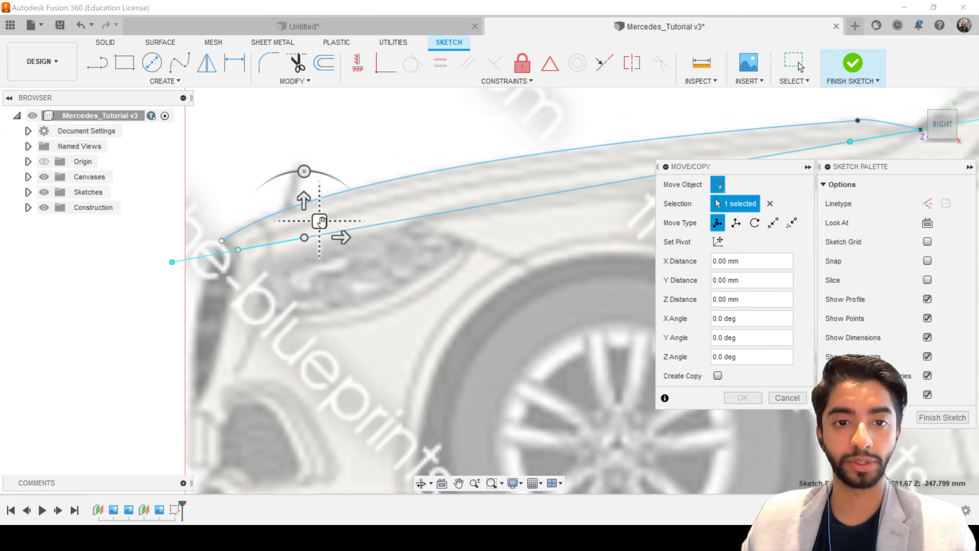
drag(318, 223, 320, 208)
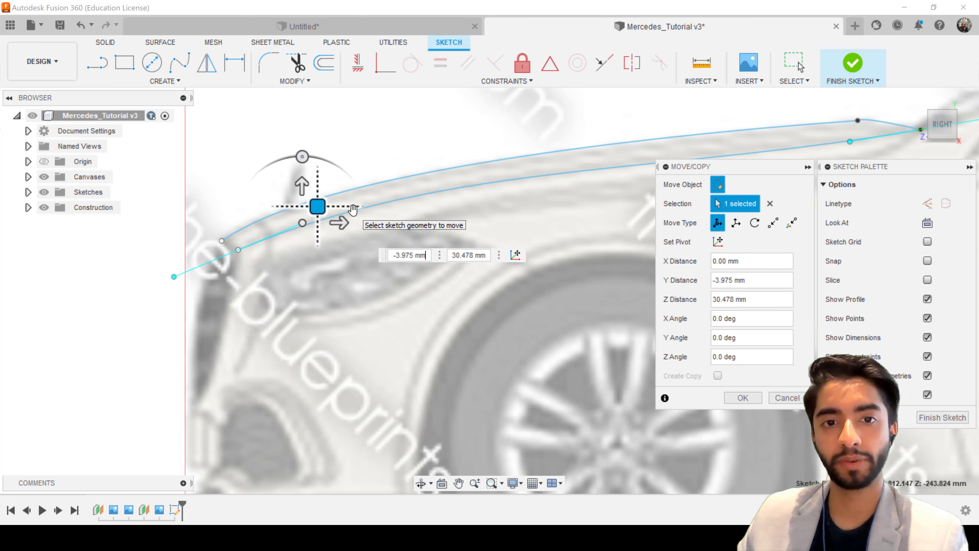
key(Return)
Raise the side spline's rear tangent handle about 7.7 mm vertically in the side view
scroll(487, 228, down, 2)
middle_drag(560, 225, 341, 296)
scroll(386, 277, up, 3)
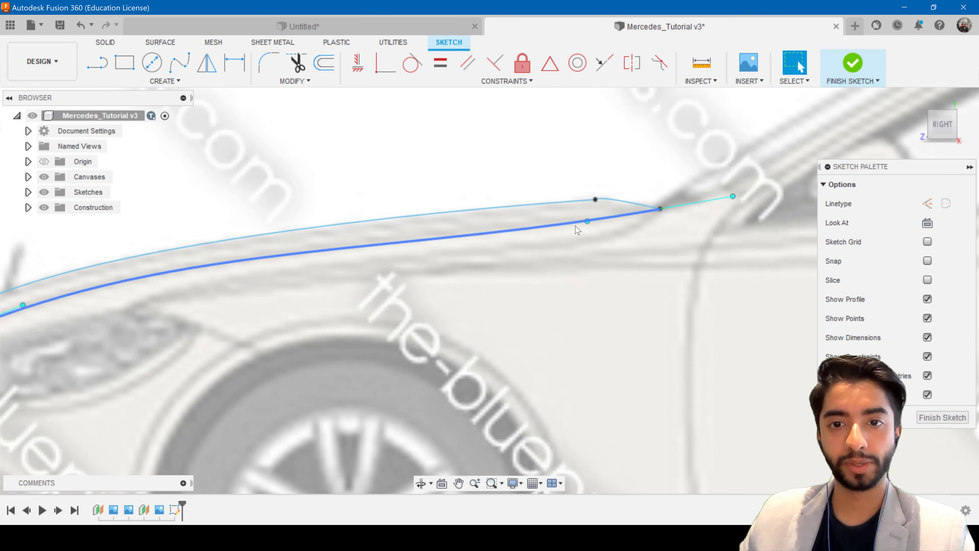
click(586, 222)
key(m)
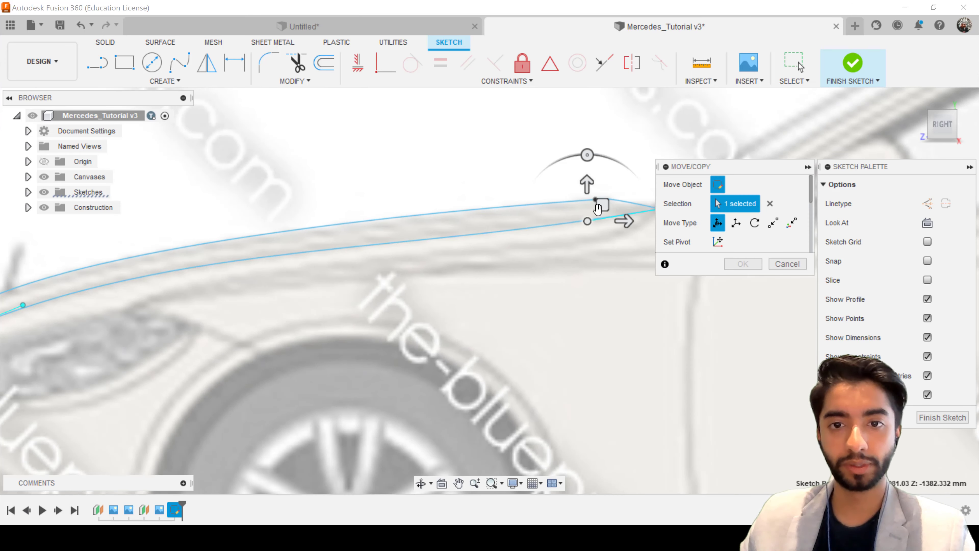
drag(597, 208, 601, 203)
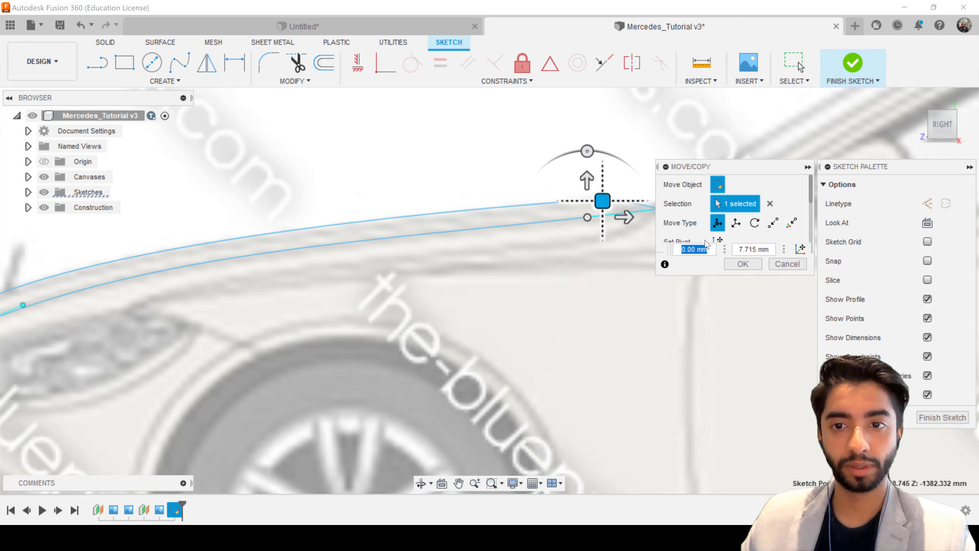
click(743, 264)
scroll(542, 354, down, 5)
scroll(543, 356, down, 2)
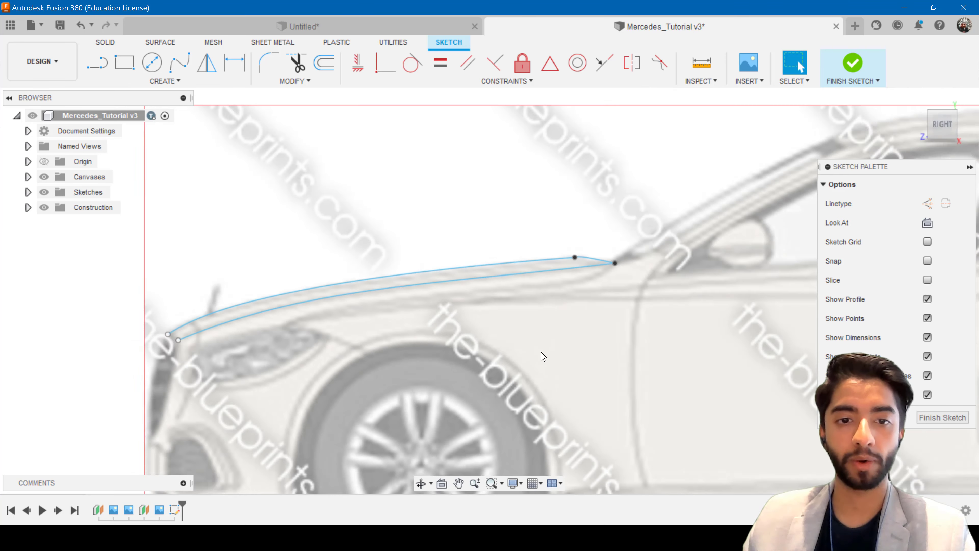
Examine the reshaped side spline against the side-, front- and top-view blueprints
scroll(543, 357, down, 1)
scroll(518, 357, down, 1)
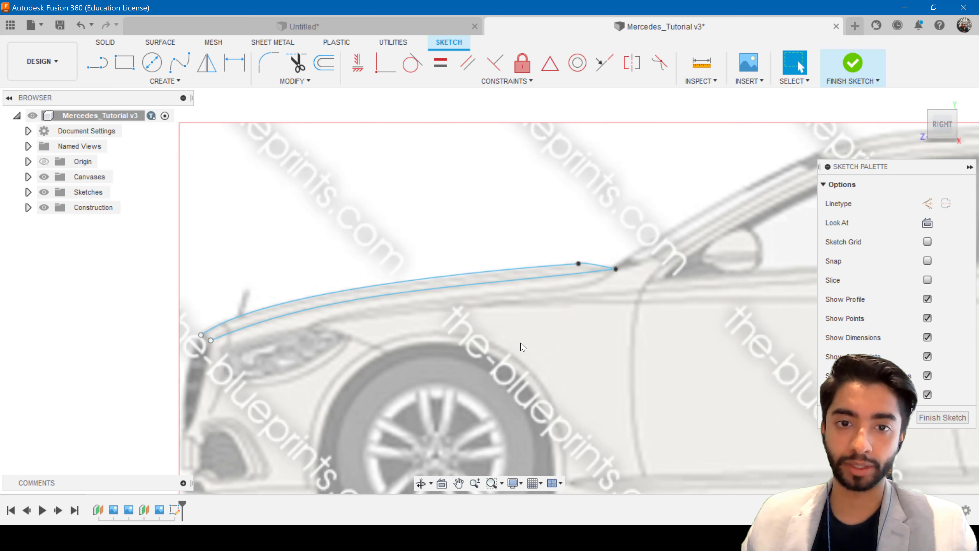
click(443, 292)
click(924, 127)
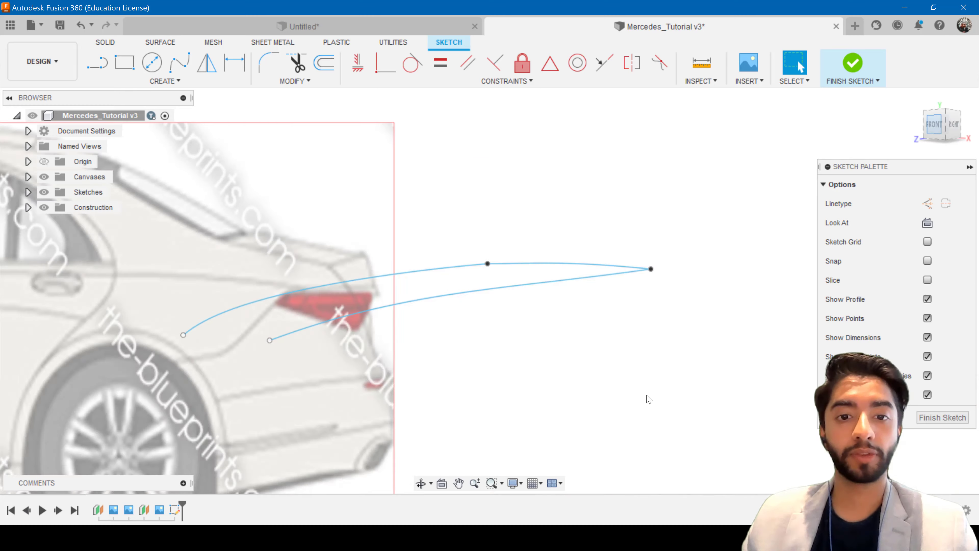
scroll(590, 310, up, 1)
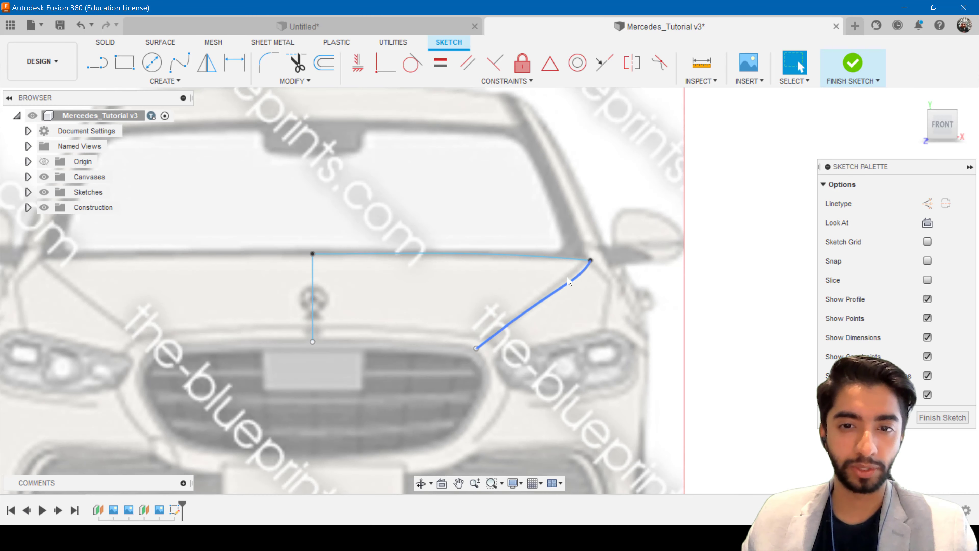
scroll(585, 274, up, 4)
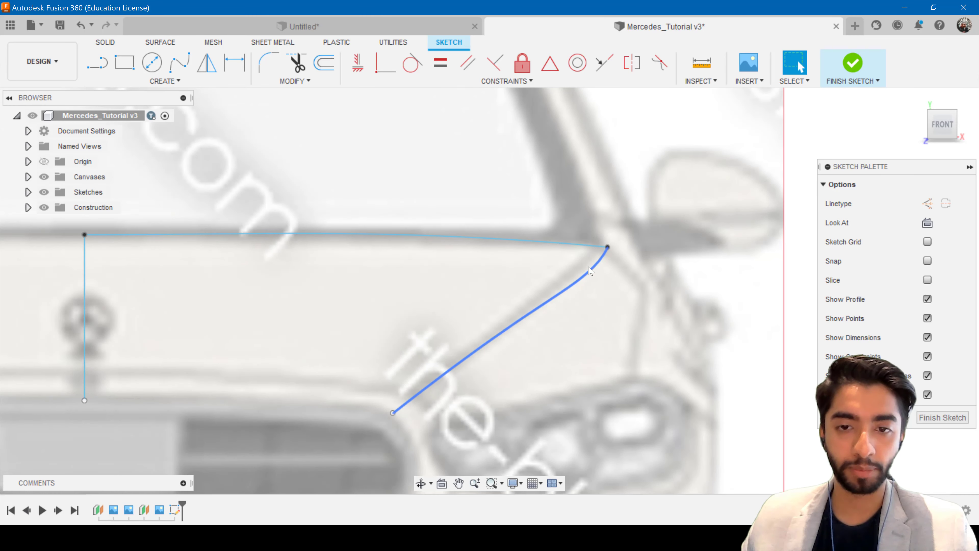
click(945, 108)
scroll(564, 346, down, 5)
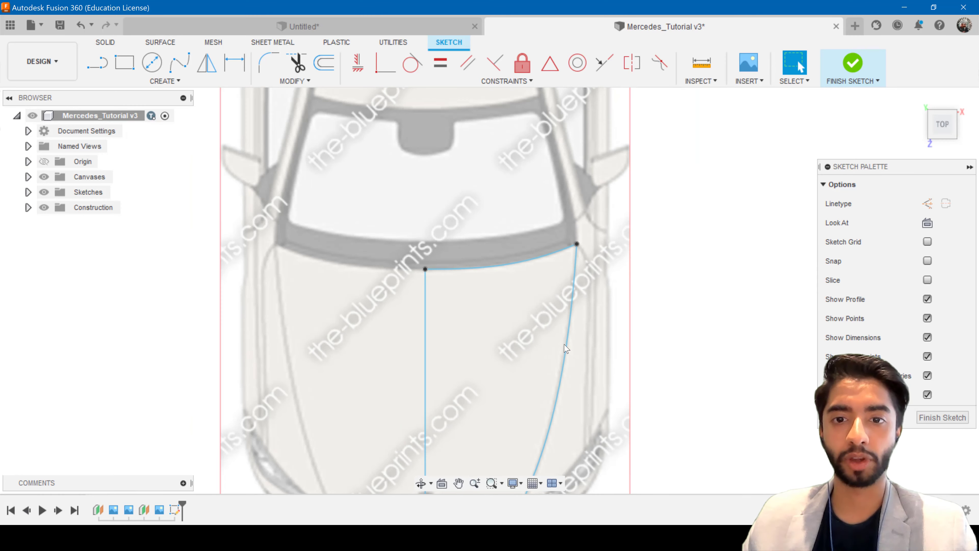
Move the side spline's rear tangent handle about -6.75 mm in X and 3.37 mm in Z in the front view
click(942, 139)
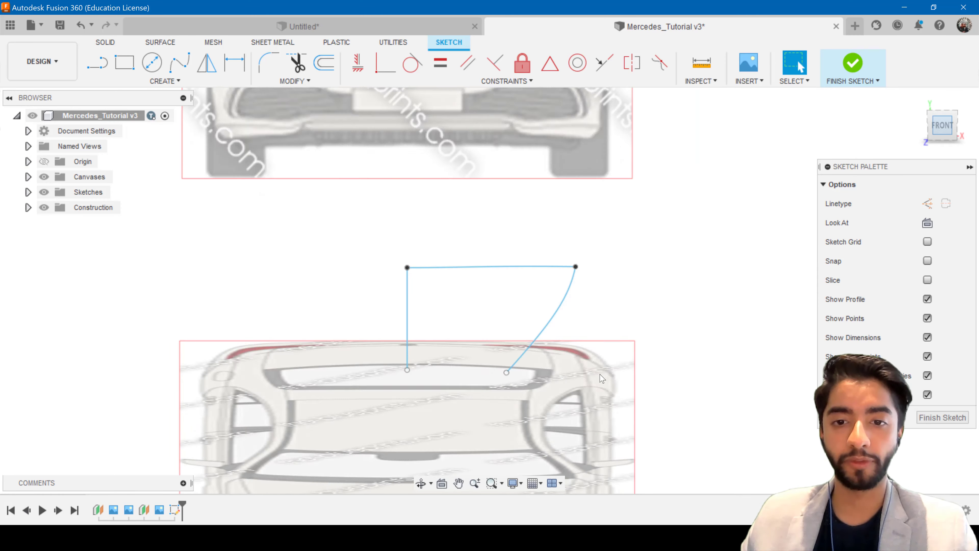
scroll(602, 379, up, 5)
click(554, 251)
scroll(571, 235, up, 2)
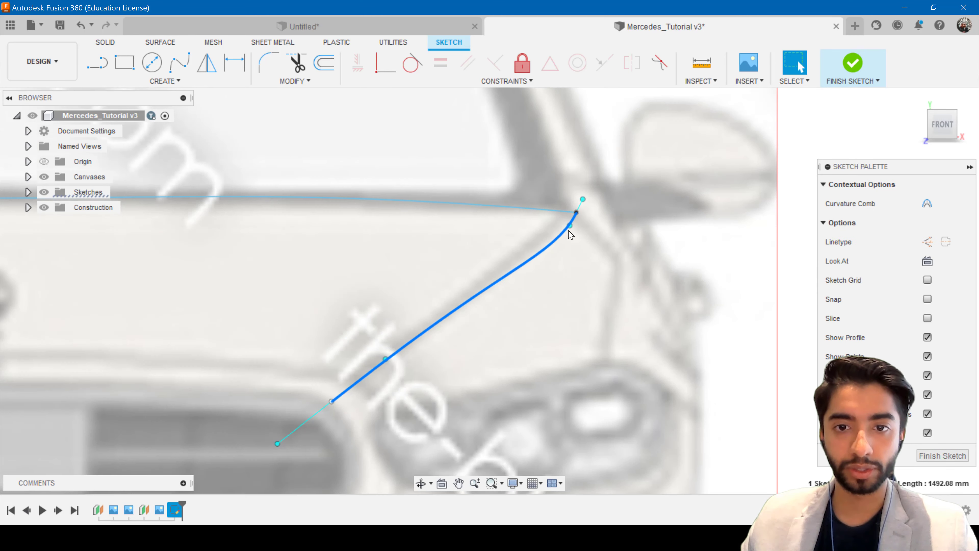
click(576, 212)
key(m)
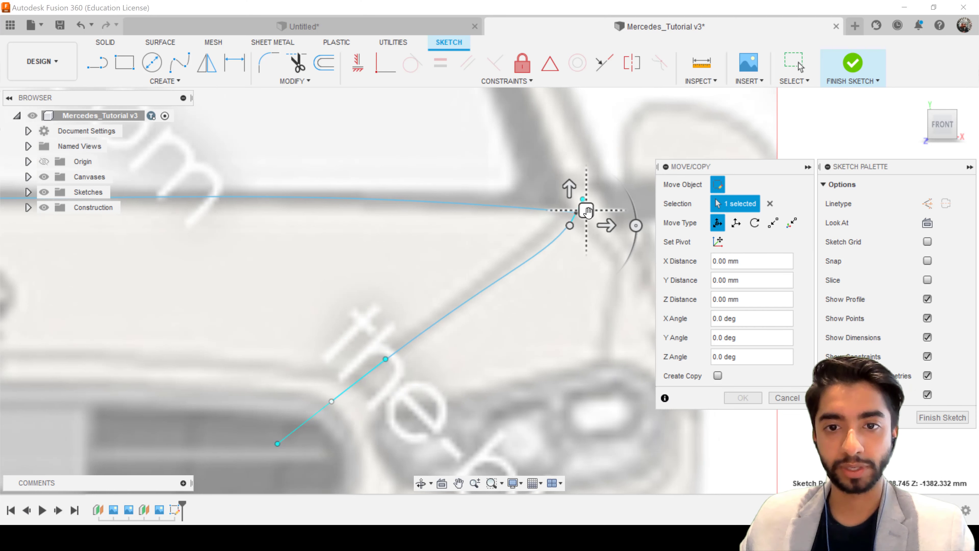
drag(587, 211, 582, 208)
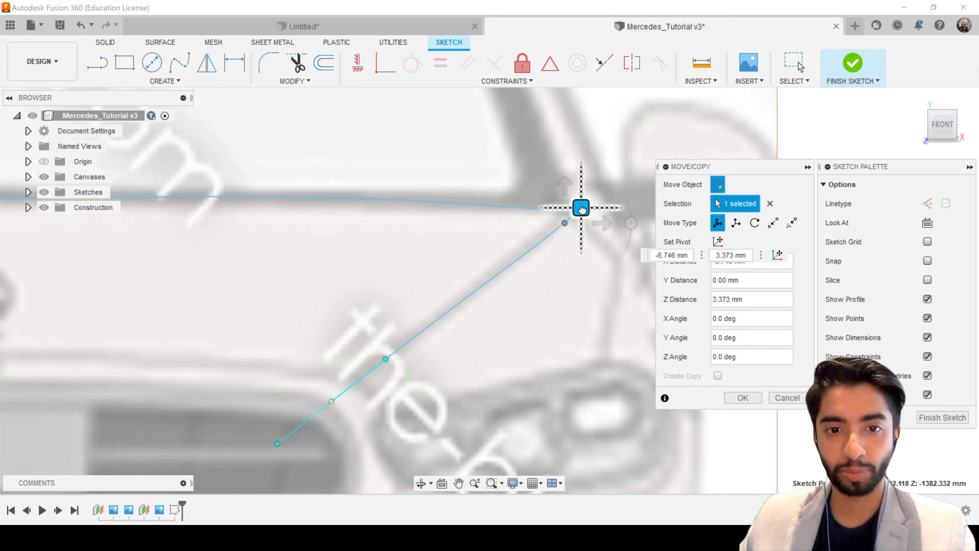
click(742, 398)
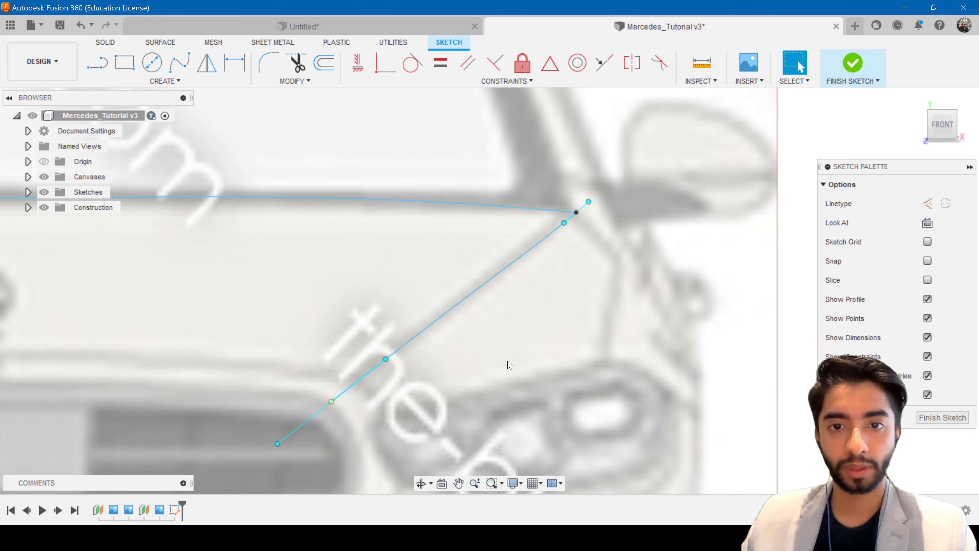
click(508, 362)
Examine the side spline against the top-, side- and front-view blueprints
click(942, 111)
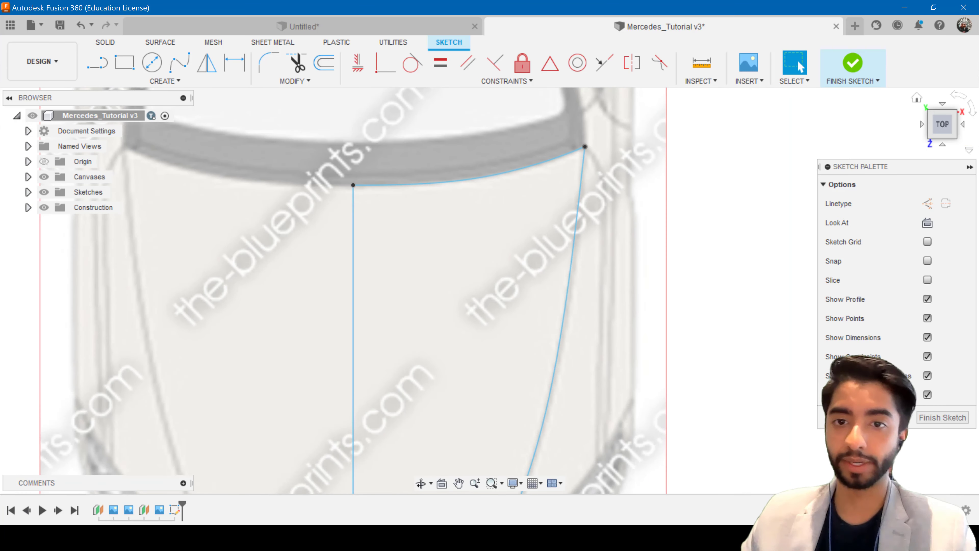
click(942, 145)
click(962, 124)
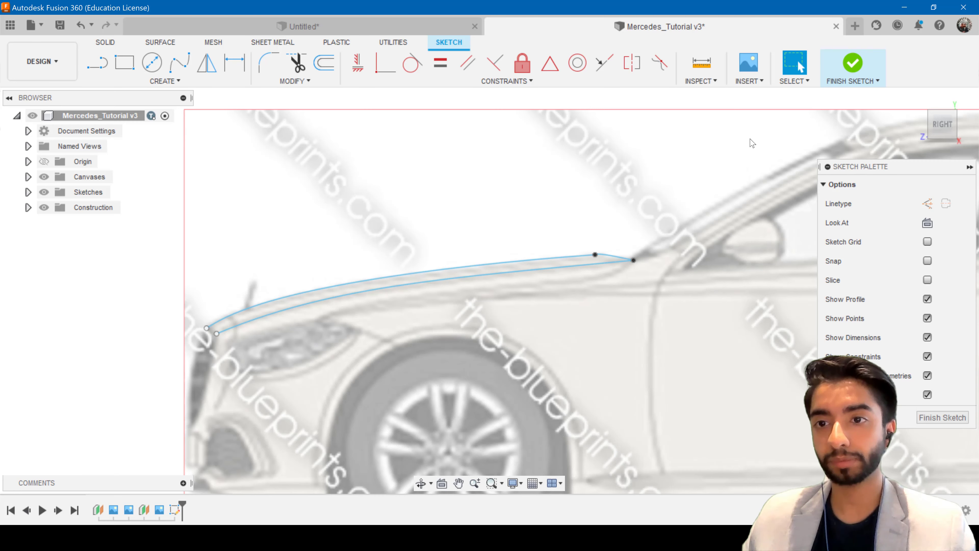
click(927, 125)
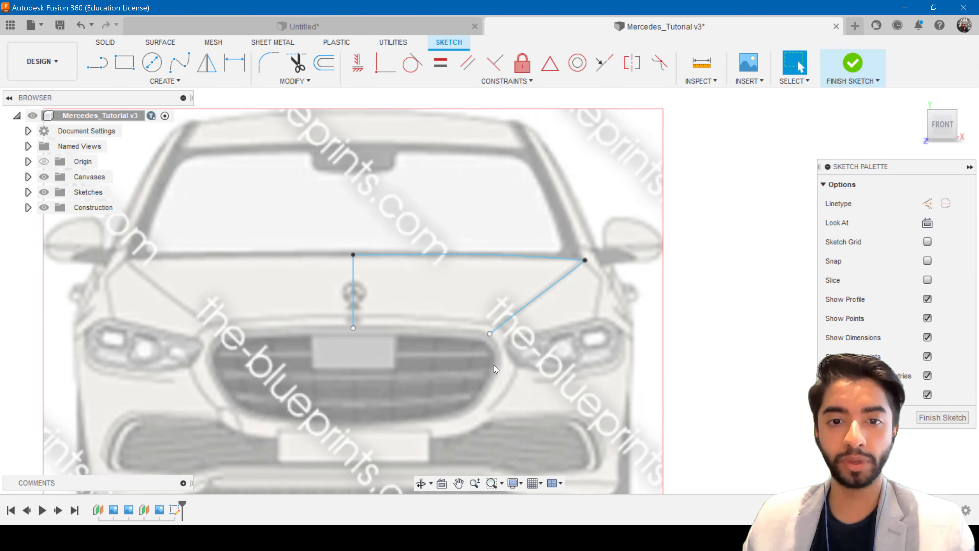
scroll(494, 366, up, 4)
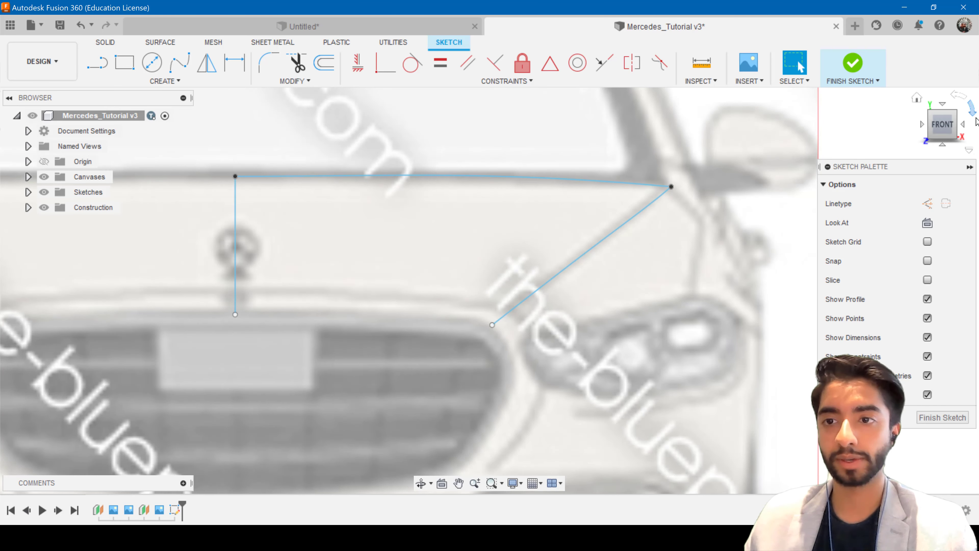
Draw a two-point spline across the bonnet's front, from the side spline's front end to the centre spline's front end
click(950, 112)
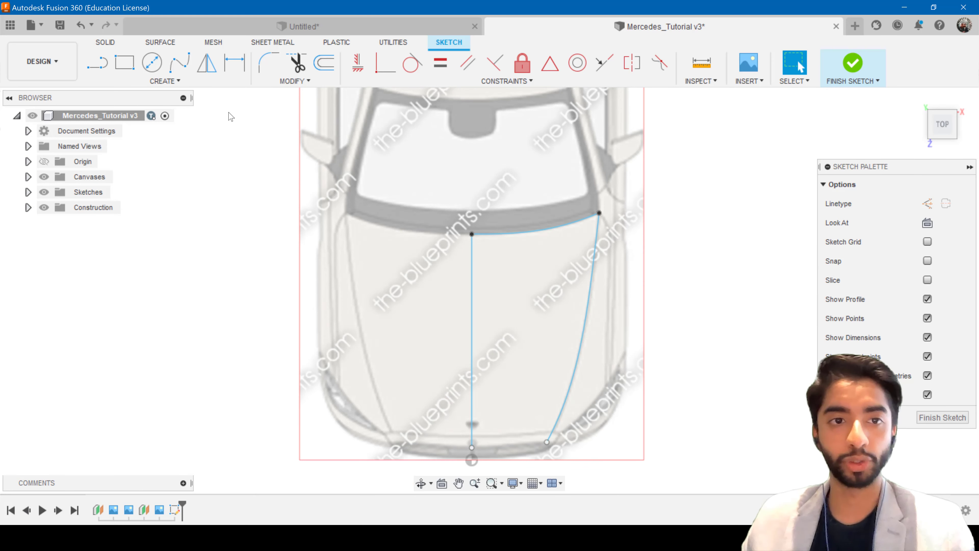
click(179, 61)
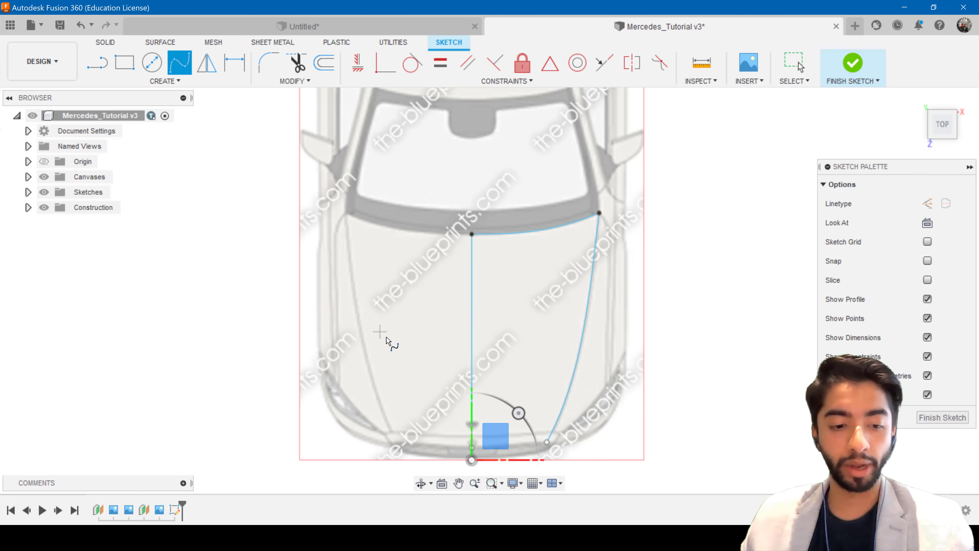
scroll(448, 413, up, 5)
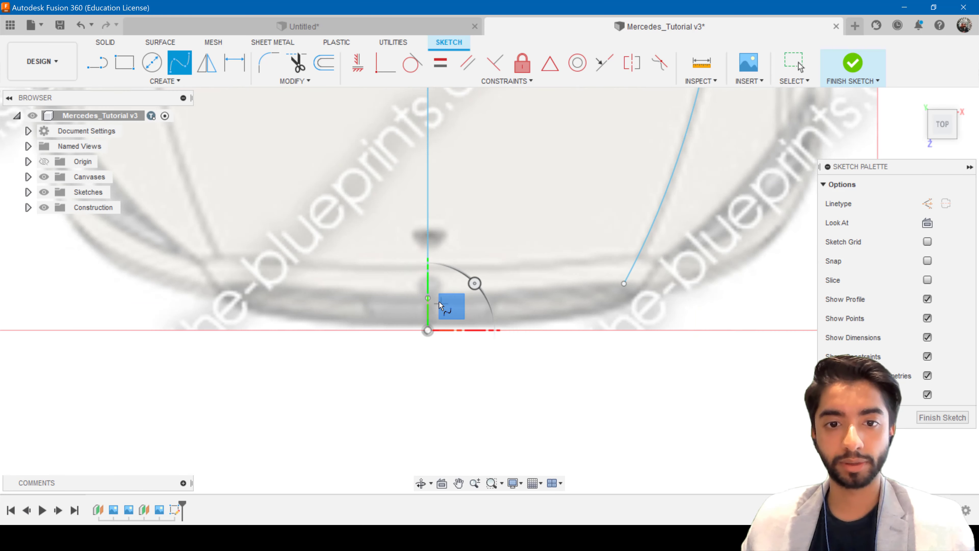
shift+middle_drag(492, 282, 486, 269)
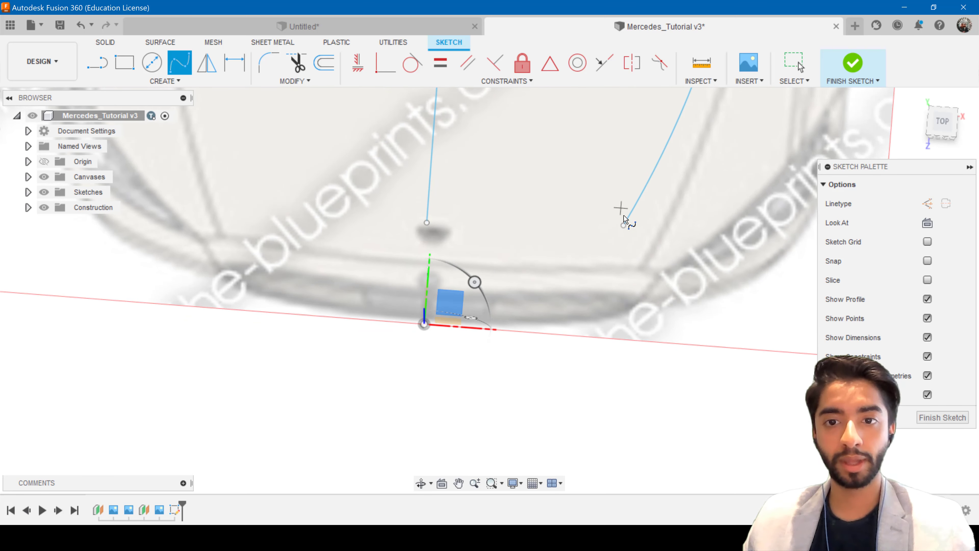
click(624, 224)
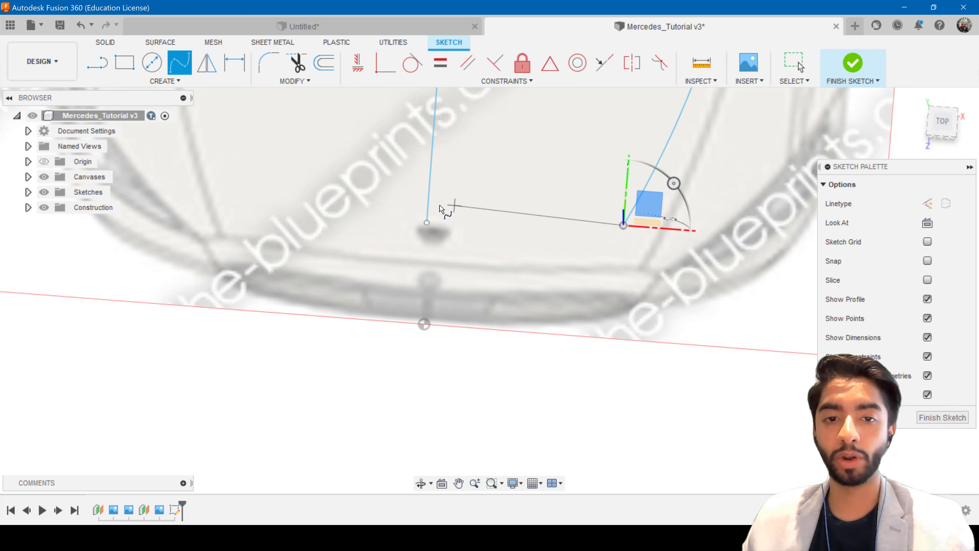
click(427, 223)
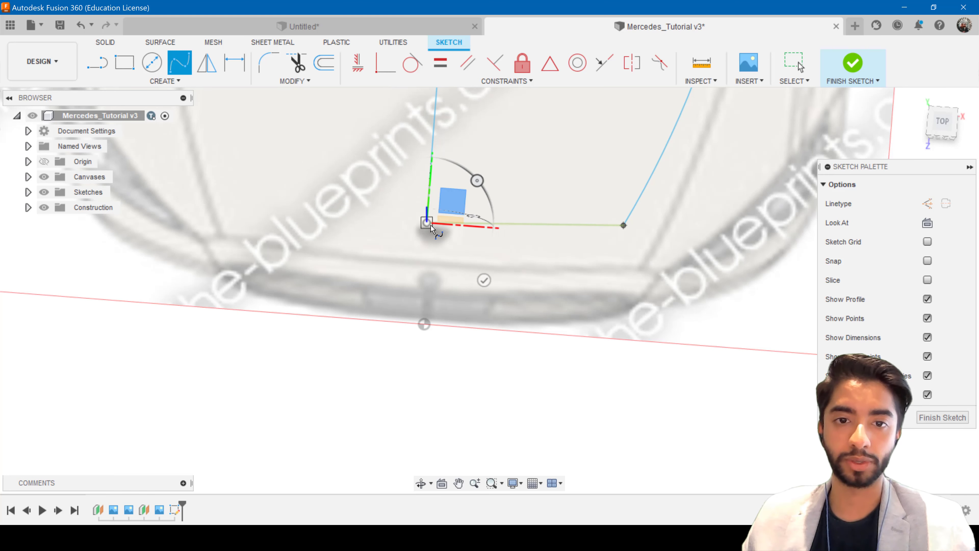
key(Return)
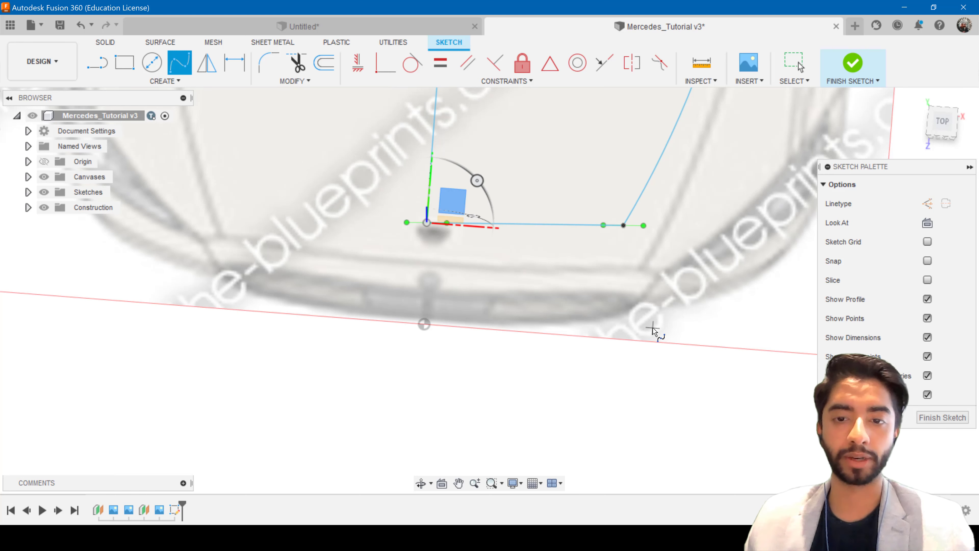
click(944, 122)
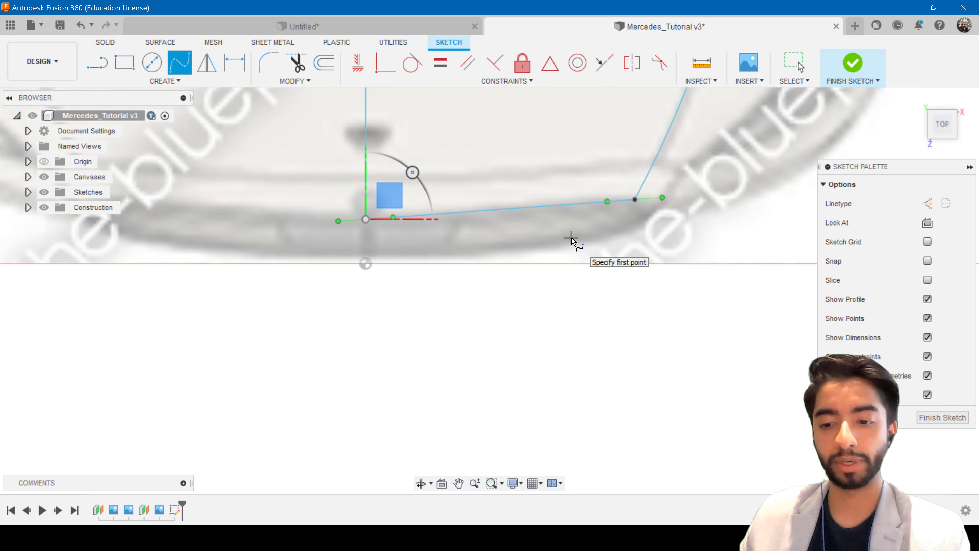
key(Escape)
Move the front spline's centre tangent handle slightly forward in the top view to level the tangent at the centre line
scroll(426, 222, up, 5)
click(382, 219)
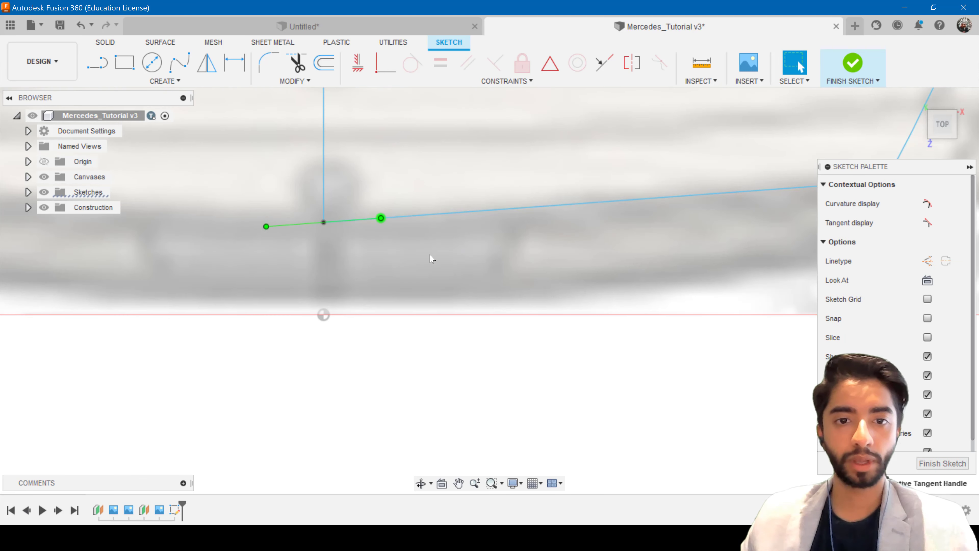
key(m)
click(381, 219)
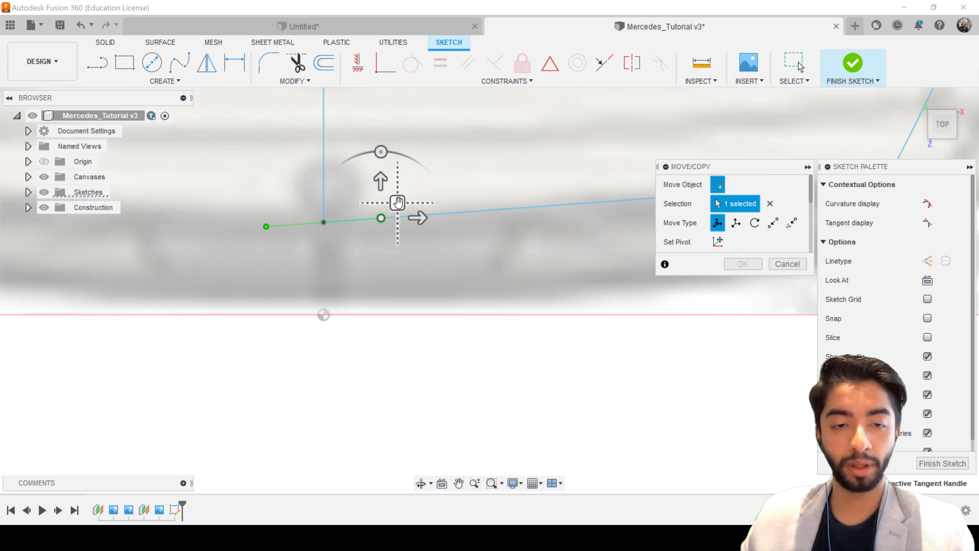
drag(397, 202, 397, 208)
key(Return)
Move the front spline's outer tangent handle about -1.01 mm in Y in the top view to follow the bonnet's front edge
scroll(509, 274, down, 2)
middle_drag(424, 306, 270, 357)
scroll(584, 275, up, 2)
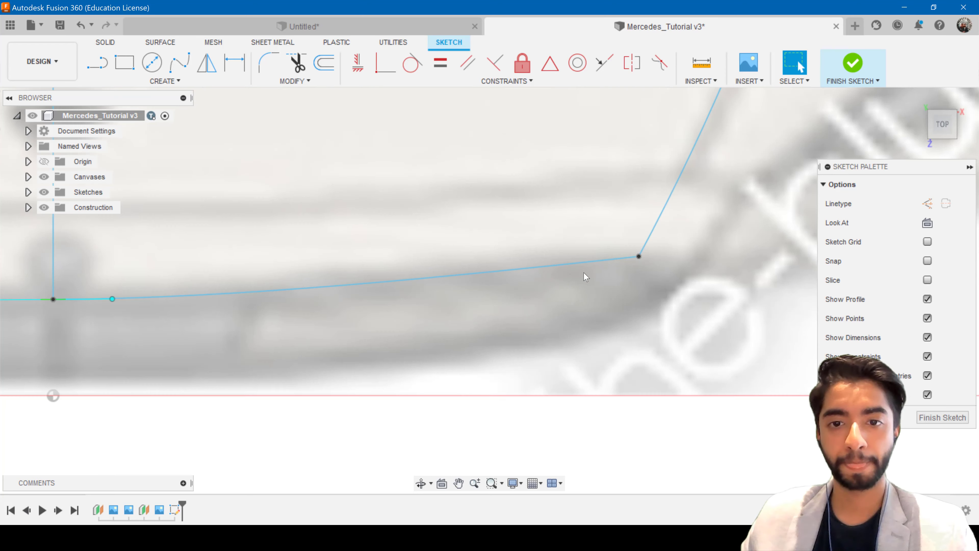
click(608, 261)
click(577, 264)
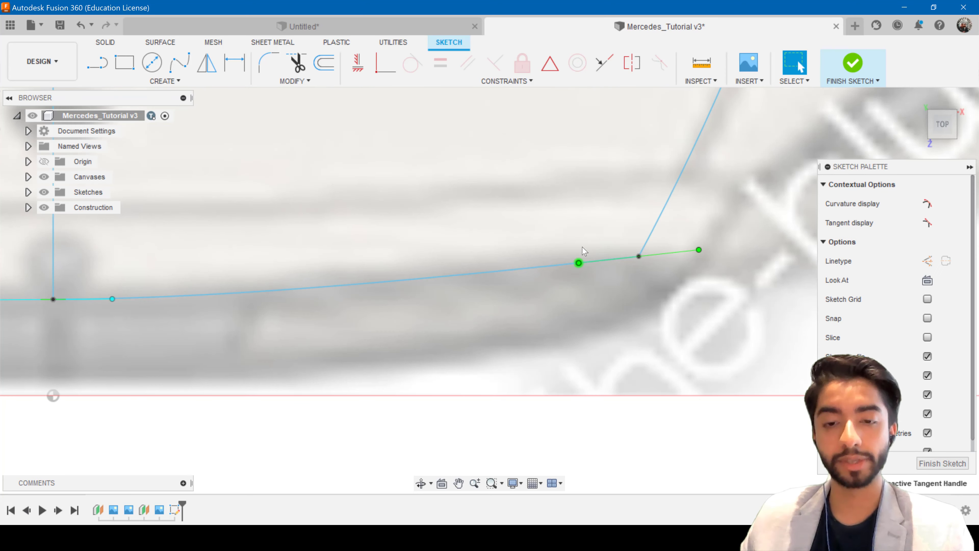
key(m)
drag(601, 246, 600, 248)
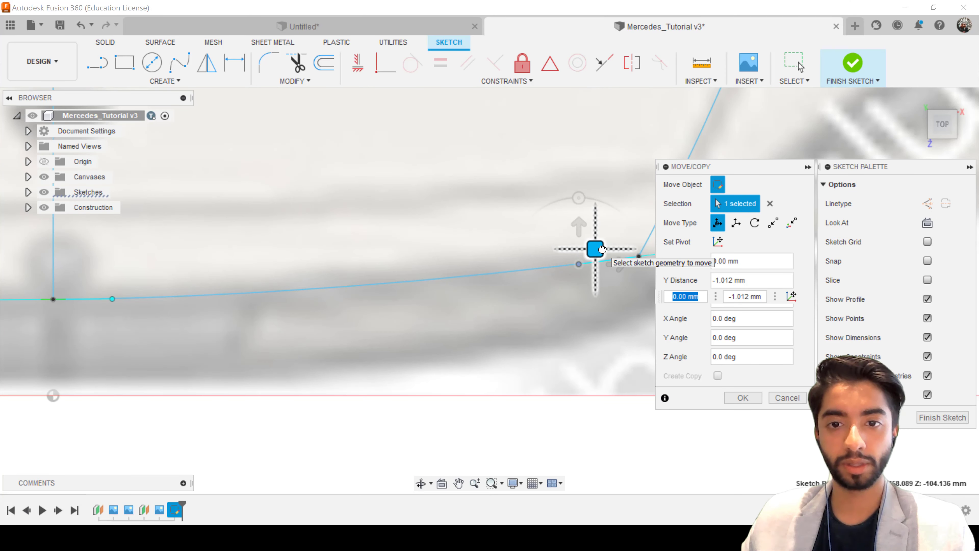
click(742, 398)
scroll(619, 353, down, 8)
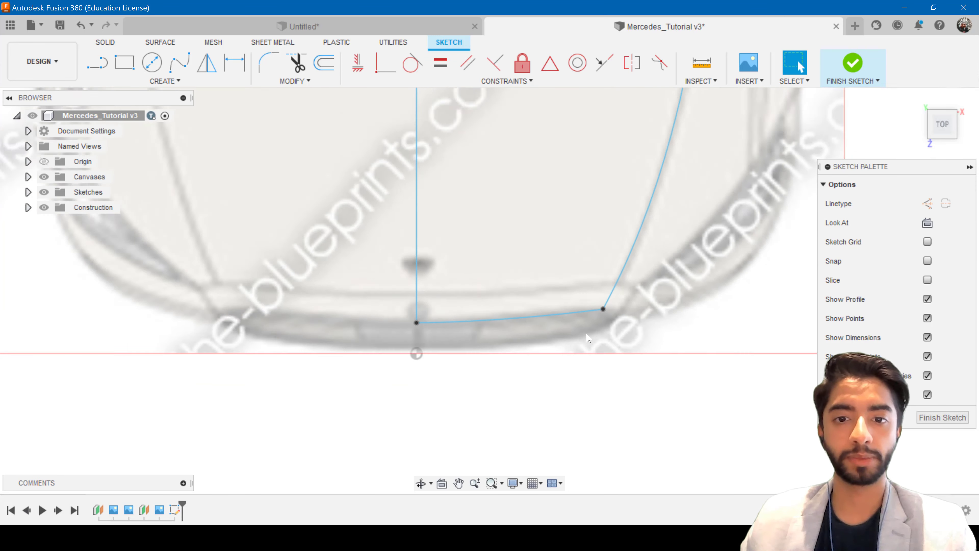
Try to stretch the front spline's centre tangent handle outward and level it in the front view
click(942, 137)
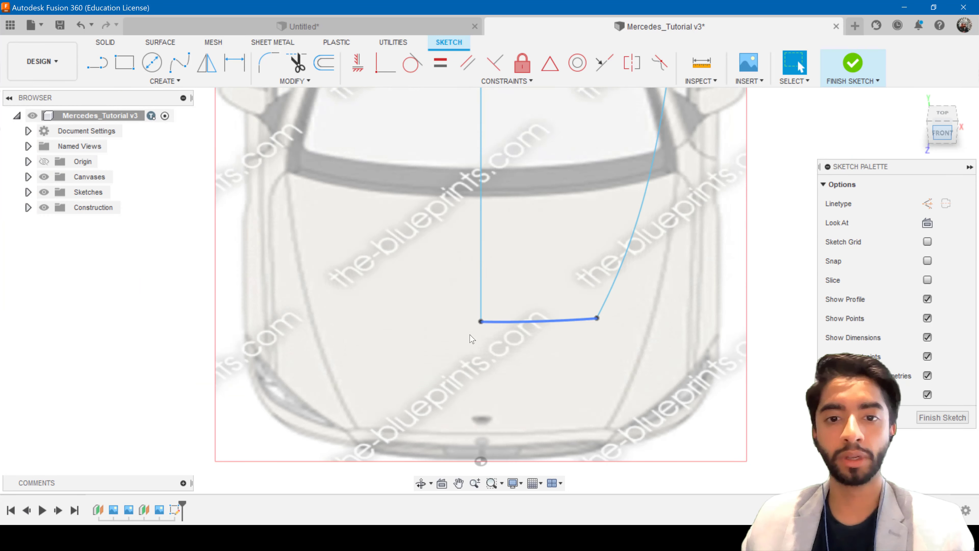
scroll(559, 303, up, 4)
scroll(559, 304, up, 3)
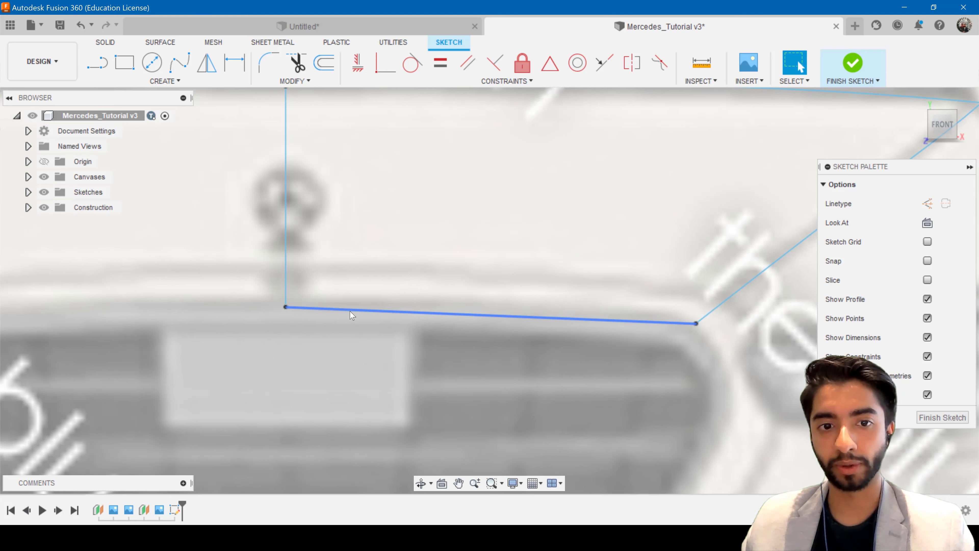
click(332, 310)
click(327, 309)
key(m)
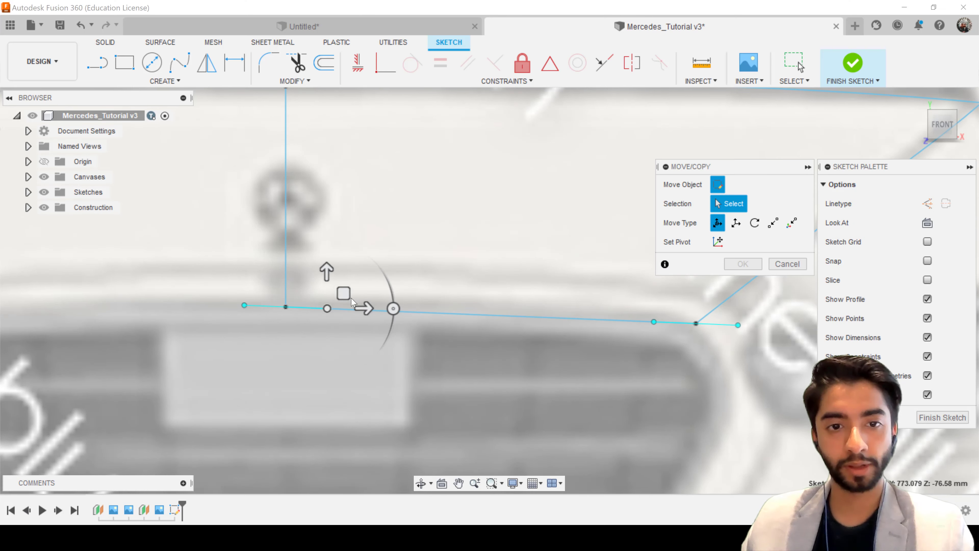
drag(340, 297, 368, 294)
key(Return)
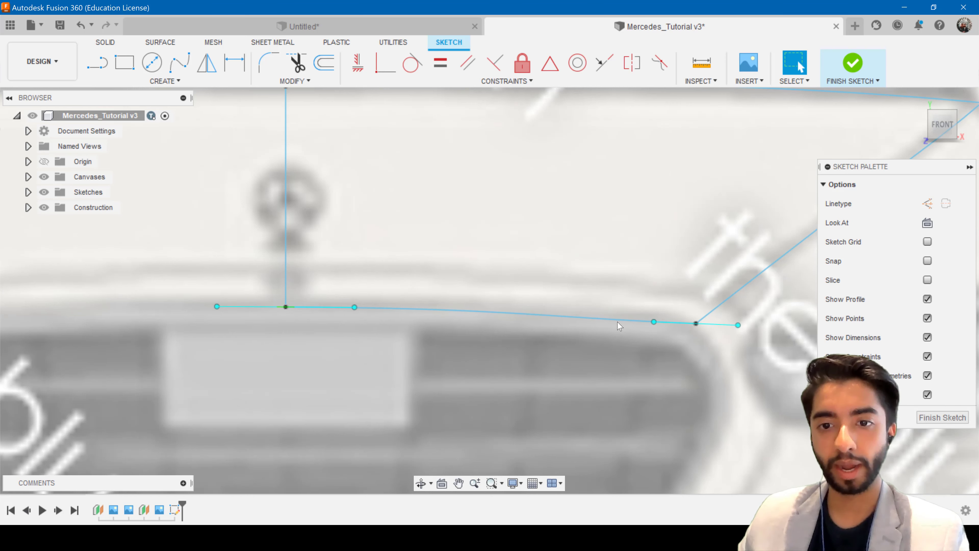
Try to move the front spline's outer tangent handle inward and upward in the front view, and undo both front-view handle moves
scroll(623, 322, up, 2)
key(m)
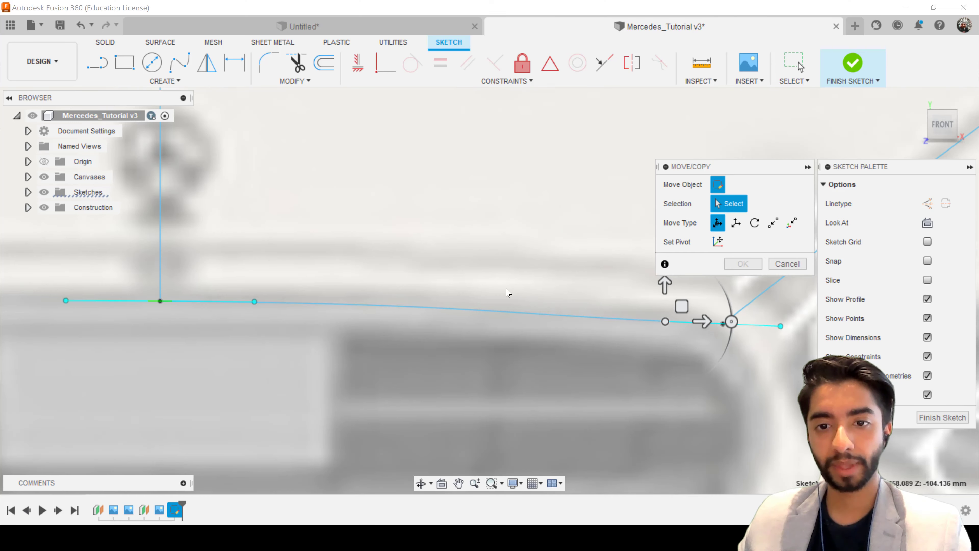
middle_drag(686, 310, 534, 309)
drag(535, 308, 539, 300)
key(Return)
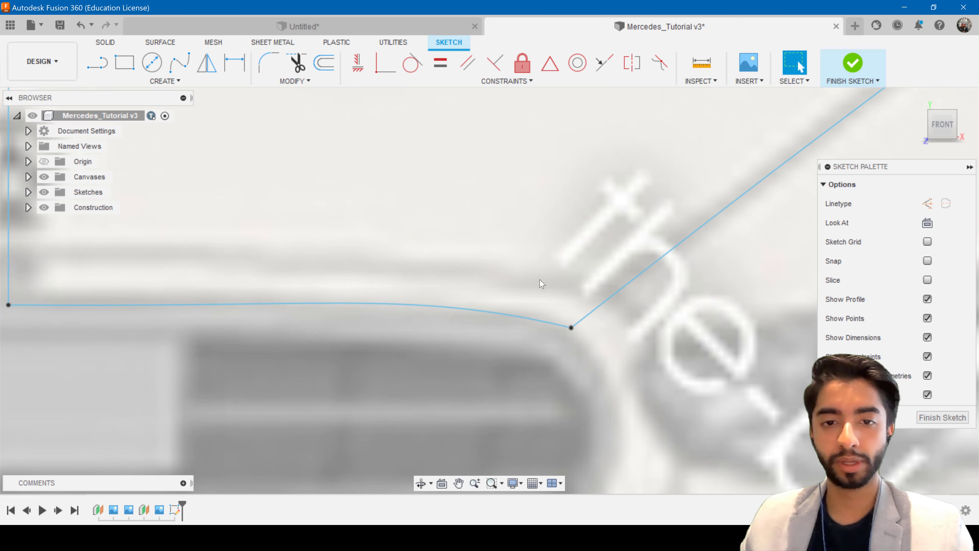
key(ctrl+z)
key(ctrl+z)
Compare the front spline's ends with the front blueprint and the bonnet corner in the browser's S-Class reference photo
middle_drag(111, 279, 379, 285)
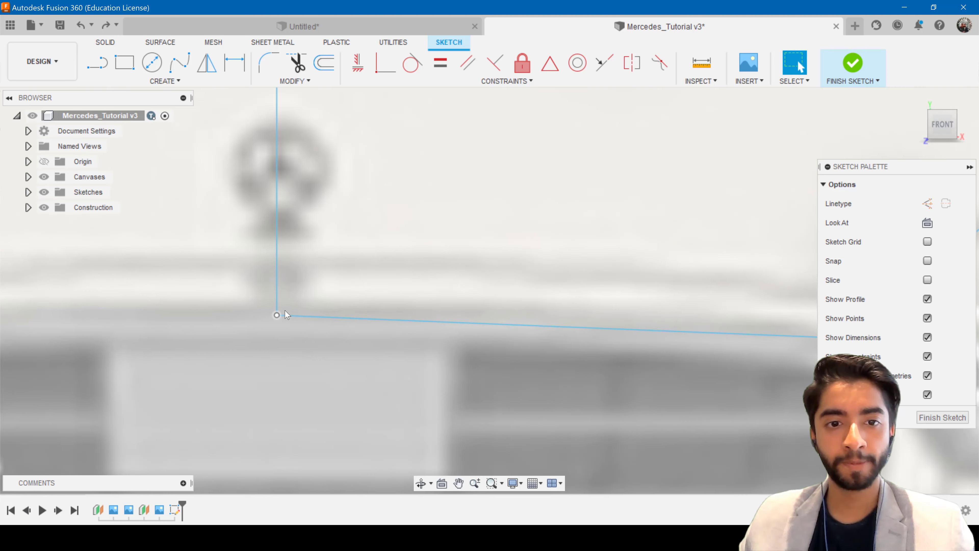
mouse_move(537, 305)
middle_down()
mouse_move(329, 280)
mouse_move(314, 292)
middle_up()
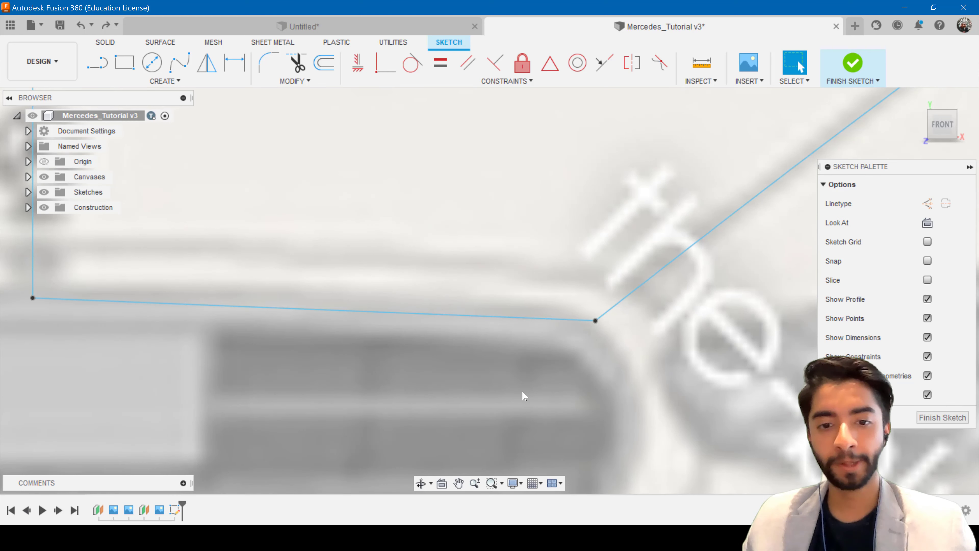
click(508, 489)
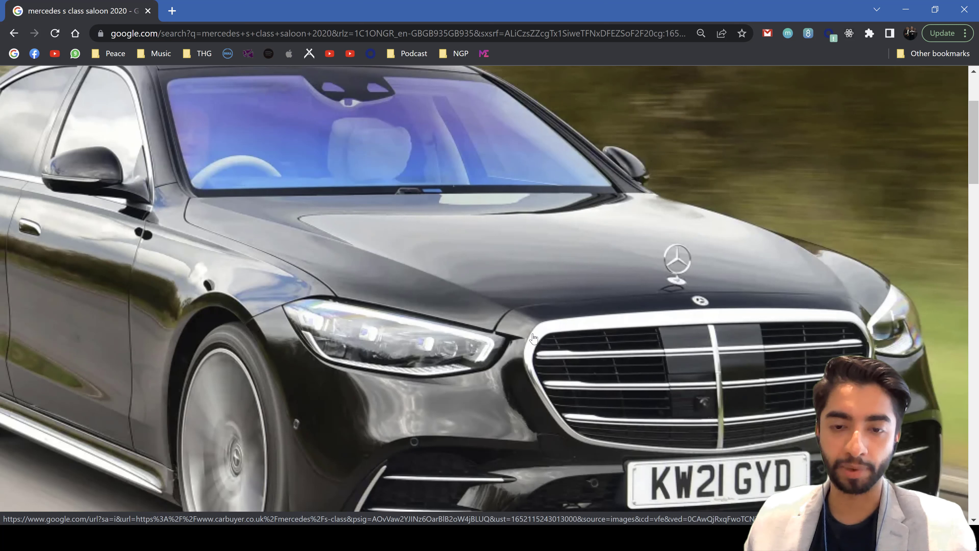
click(474, 537)
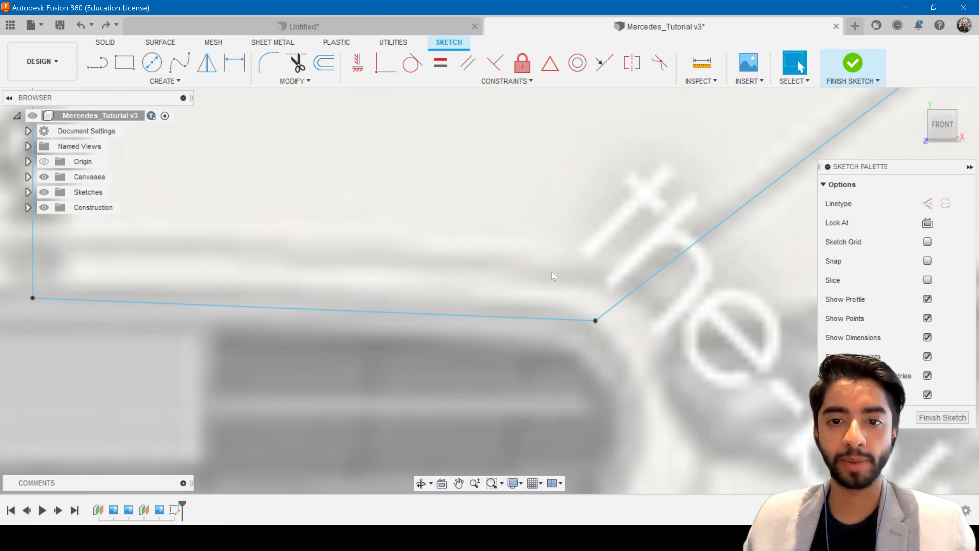
Move the shared outer point of the front and side splines inward and upward in the front view towards the blueprint's bonnet corner
click(595, 321)
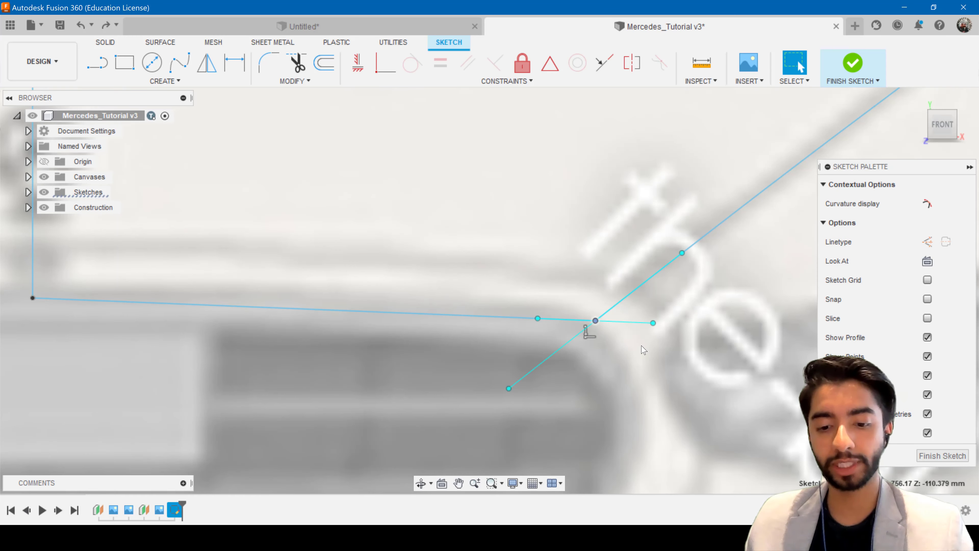
key(m)
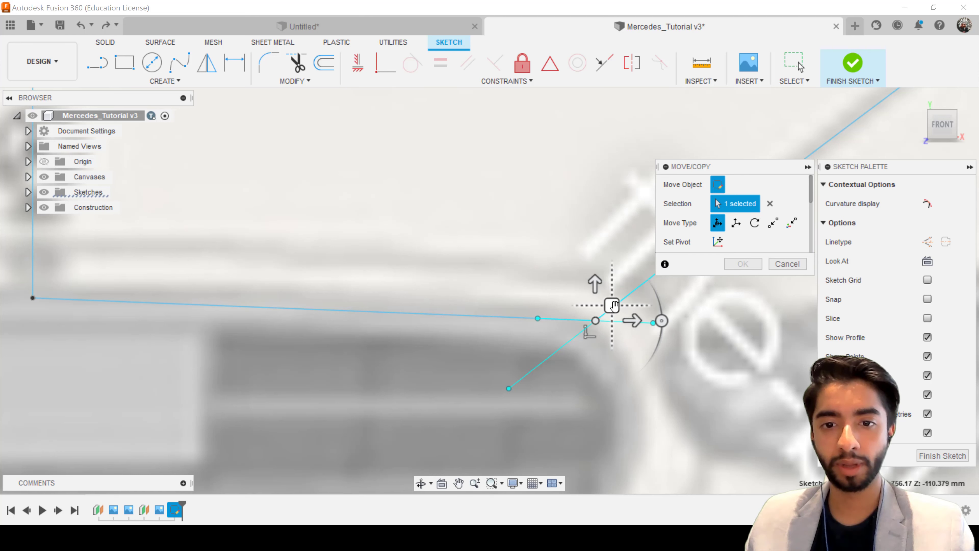
drag(611, 305, 597, 296)
click(737, 266)
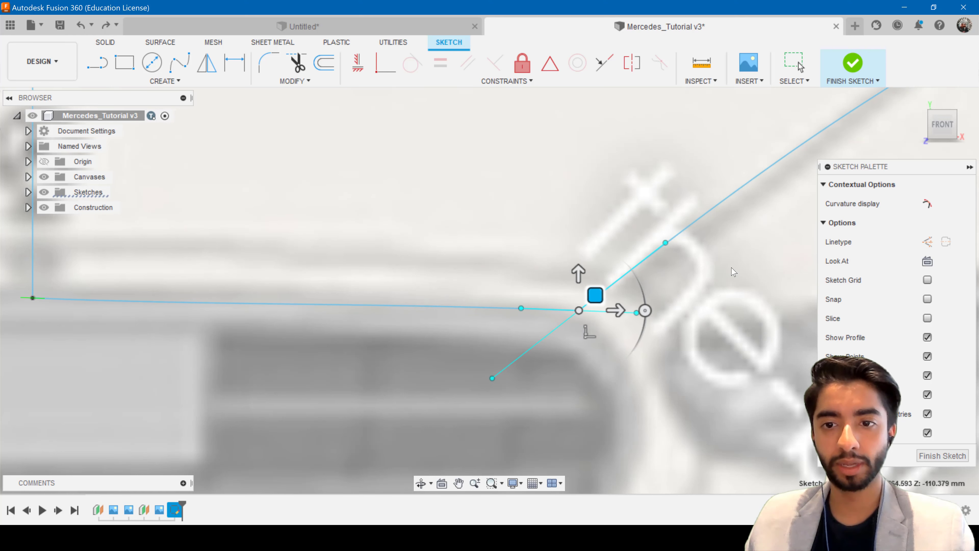
scroll(570, 347, up, 3)
click(660, 363)
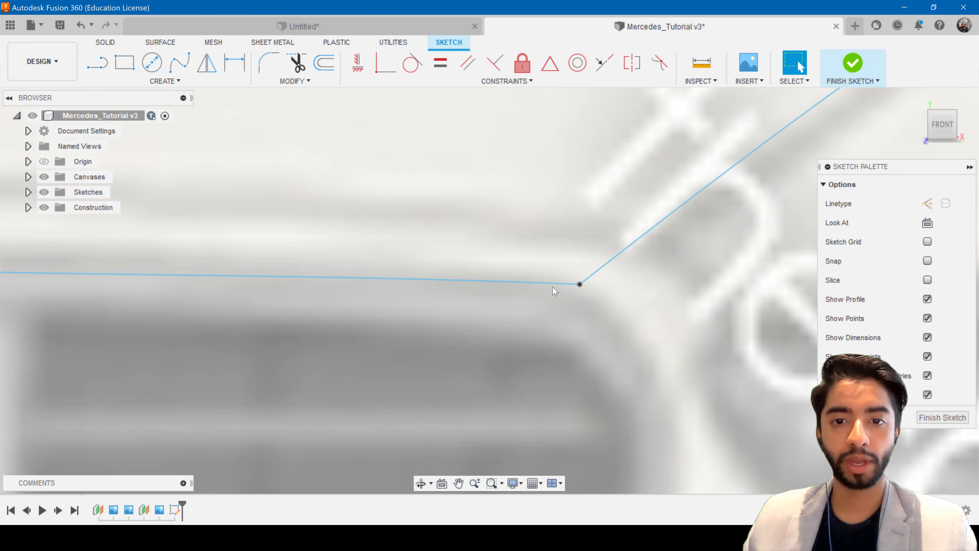
Move the front spline's outer tangent handle about 3.512 mm in X and 2.458 mm in Z in the front view
click(521, 283)
click(493, 281)
key(m)
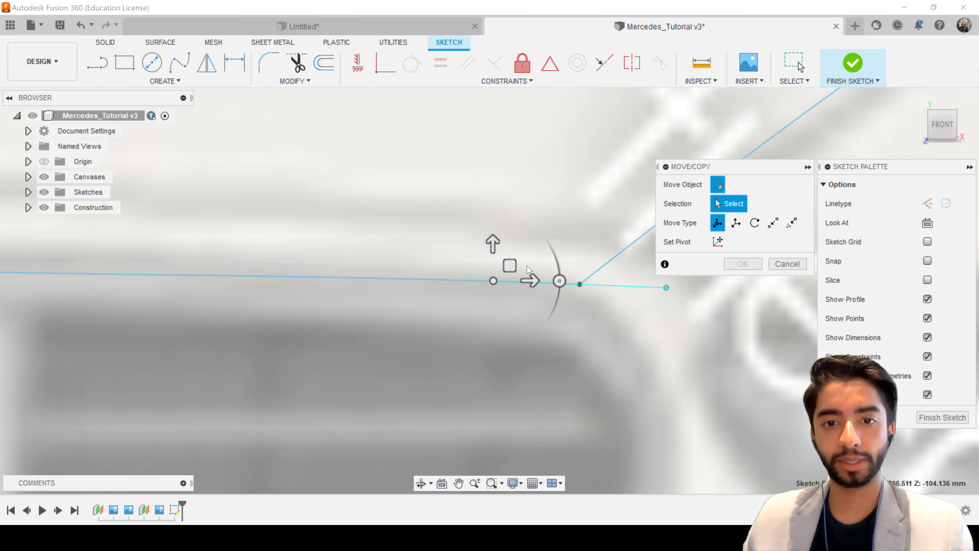
drag(505, 265, 507, 264)
scroll(489, 305, down, 5)
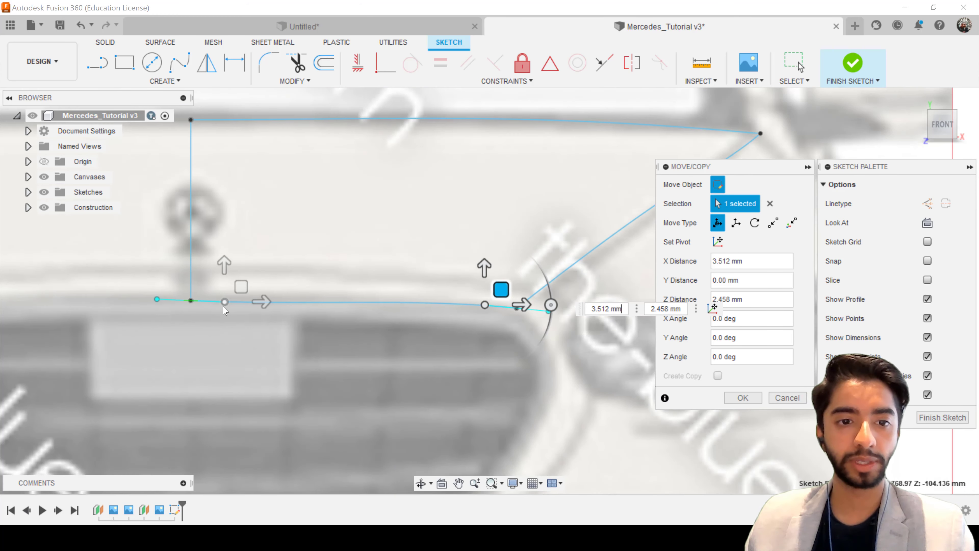
Raise the front spline's centre tangent handle about 2.659 mm in Z to level the curve at the bonnet's centreline
click(224, 303)
scroll(225, 306, up, 5)
drag(241, 286, 241, 281)
scroll(467, 344, down, 5)
middle_drag(500, 359, 377, 352)
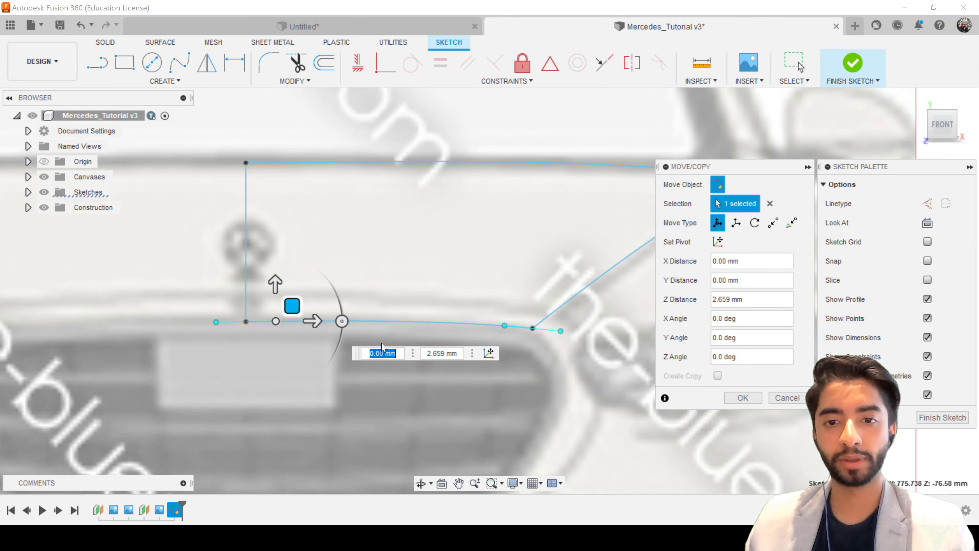
click(741, 400)
click(635, 339)
Examine the bonnet's guide curves in 3D to check their shape and how they connect
scroll(635, 339, down, 4)
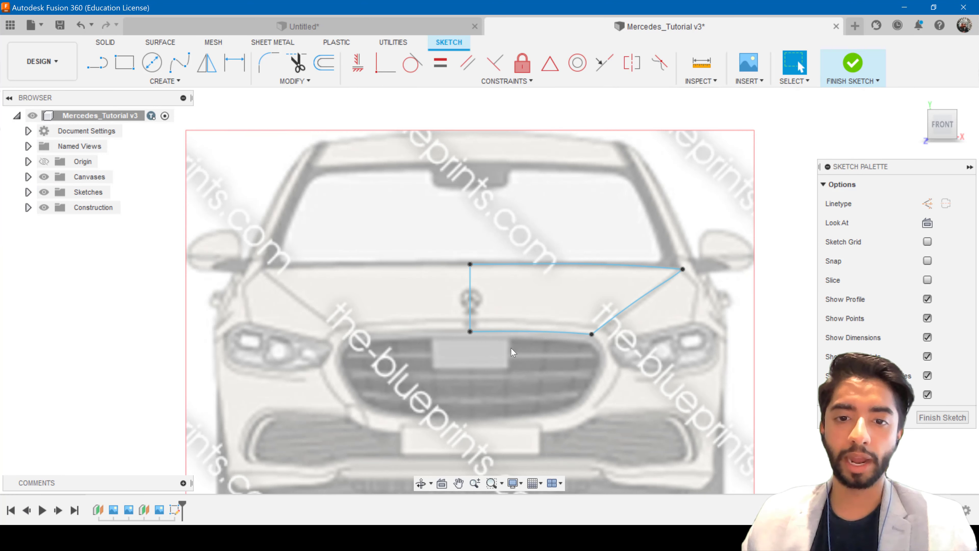
shift+middle_drag(510, 347, 495, 354)
scroll(441, 371, down, 4)
mouse_move(441, 370)
middle_down()
mouse_move(588, 258)
mouse_move(588, 244)
middle_up()
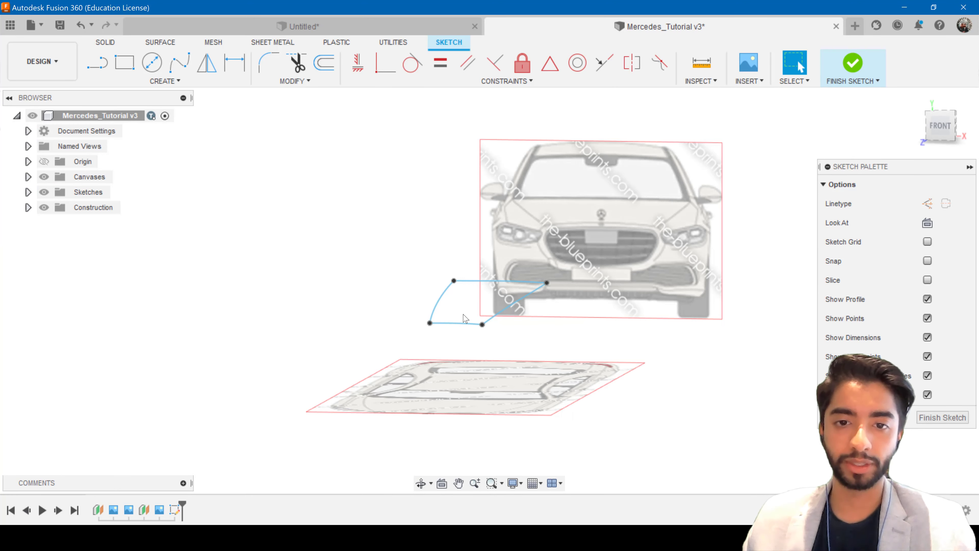
scroll(466, 317, up, 3)
click(508, 331)
click(396, 330)
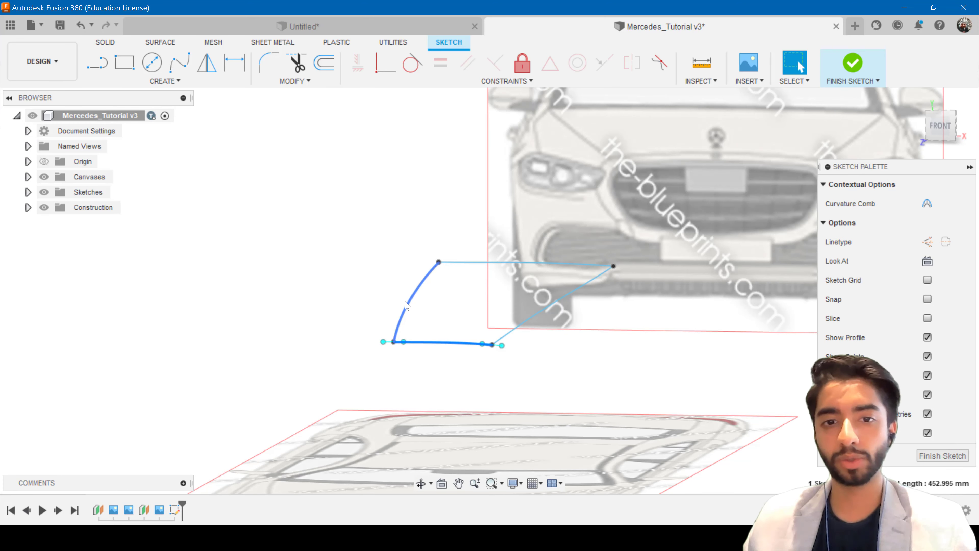
click(472, 264)
shift+middle_drag(448, 335, 403, 349)
key(Escape)
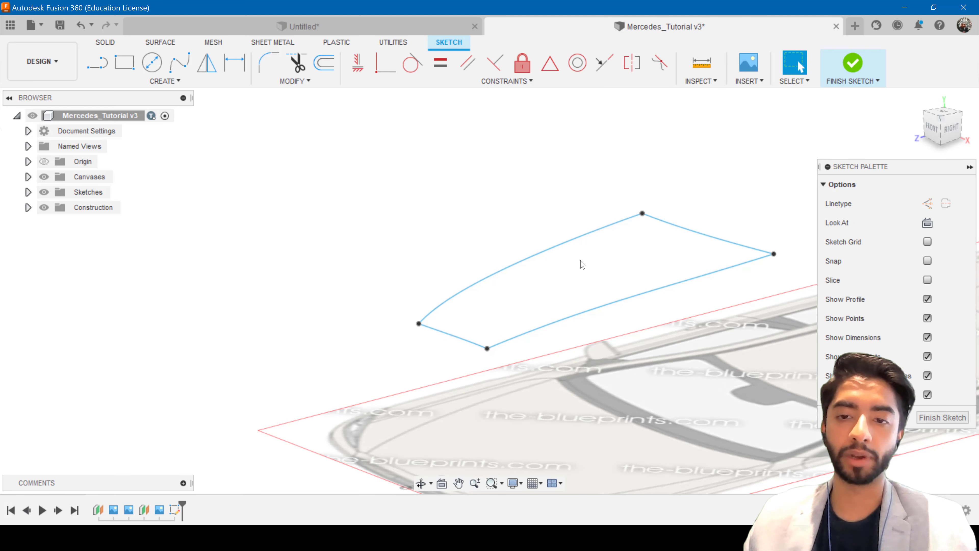
Finish the sketch and patch the four bonnet guide curves into a surface as a new body
click(860, 64)
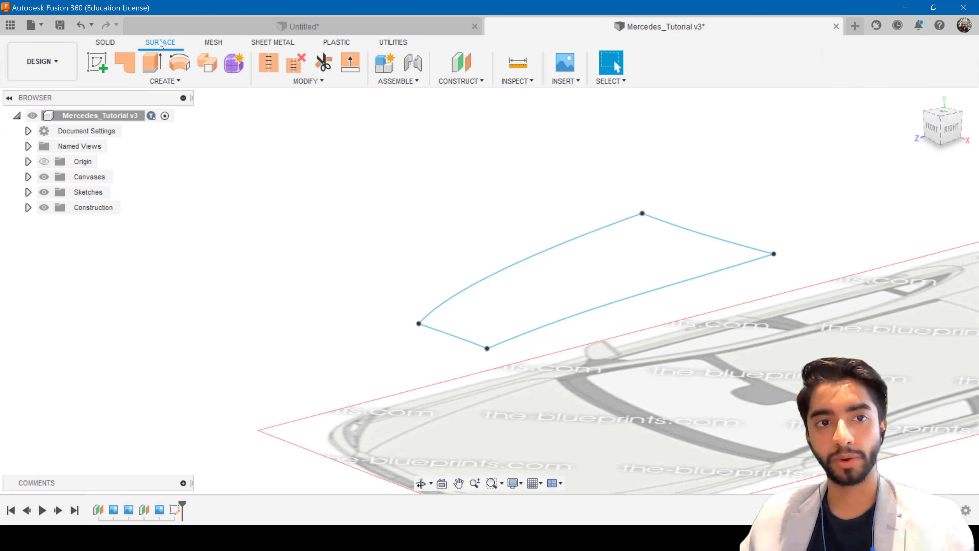
click(124, 63)
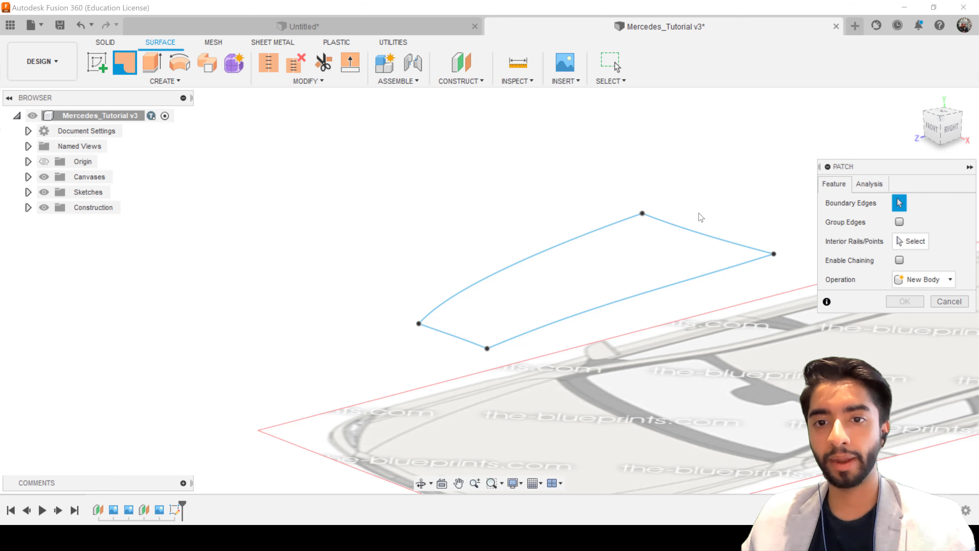
click(600, 232)
click(678, 225)
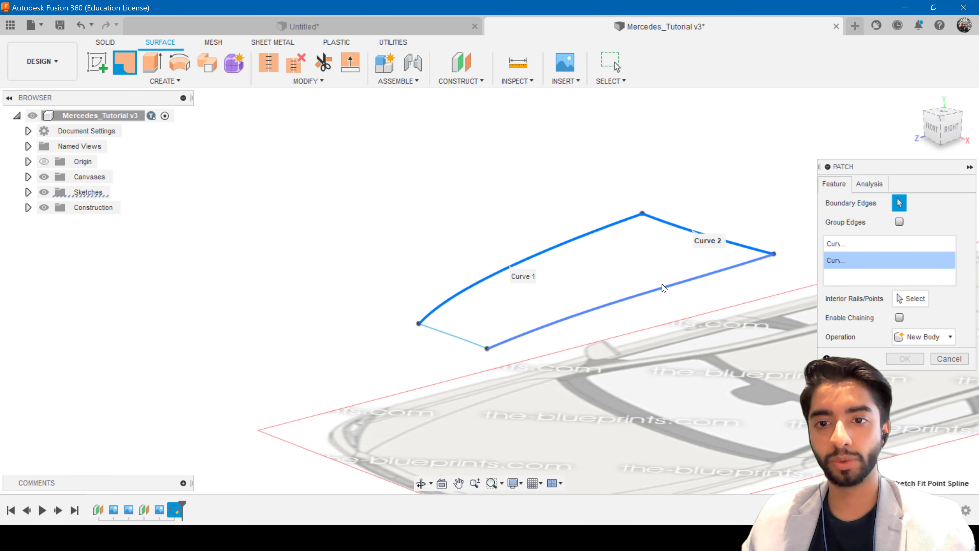
click(662, 287)
click(476, 343)
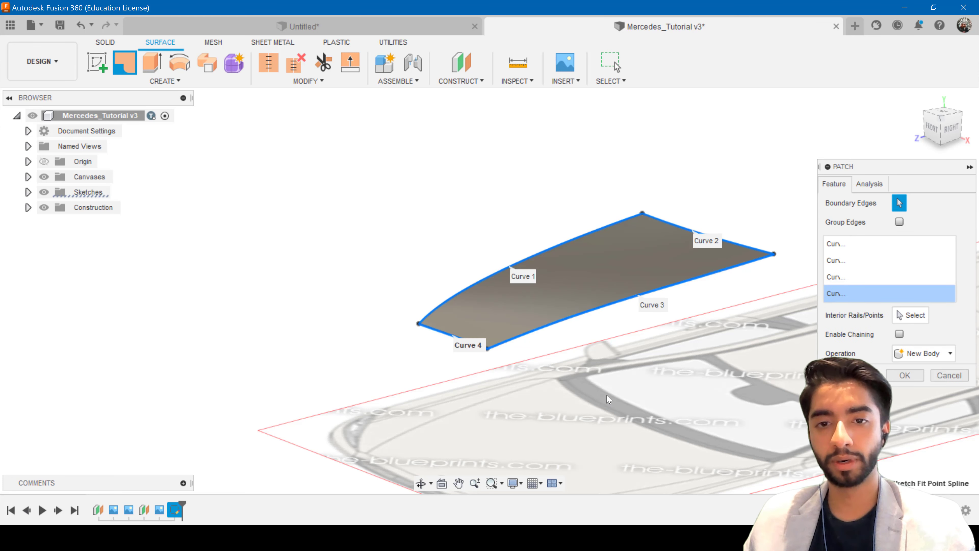
mouse_move(565, 334)
shift+middle_down()
mouse_move(727, 311)
mouse_move(682, 317)
mouse_move(551, 299)
mouse_move(551, 313)
mouse_move(602, 322)
shift+middle_up()
click(905, 375)
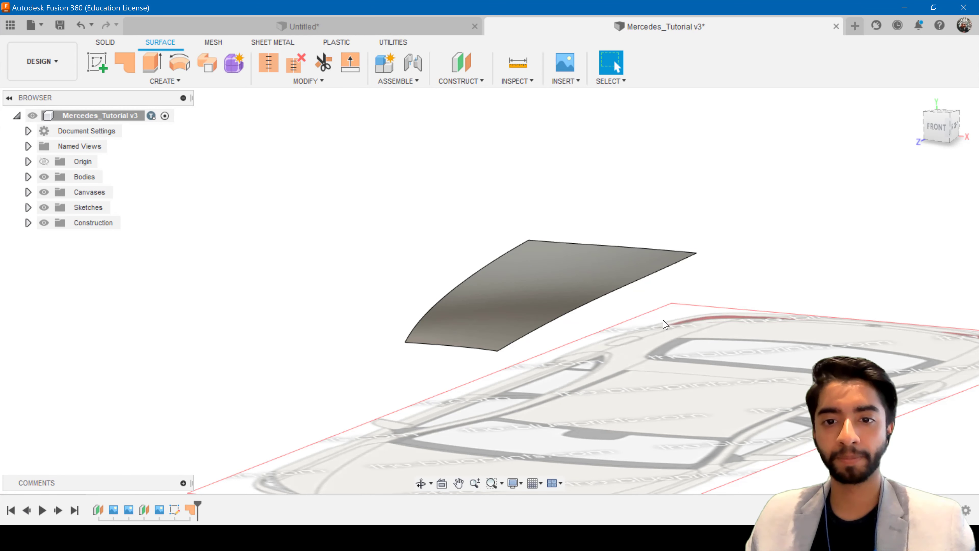
Compare the patched bonnet surface with the front, top and side blueprints
scroll(745, 262, down, 5)
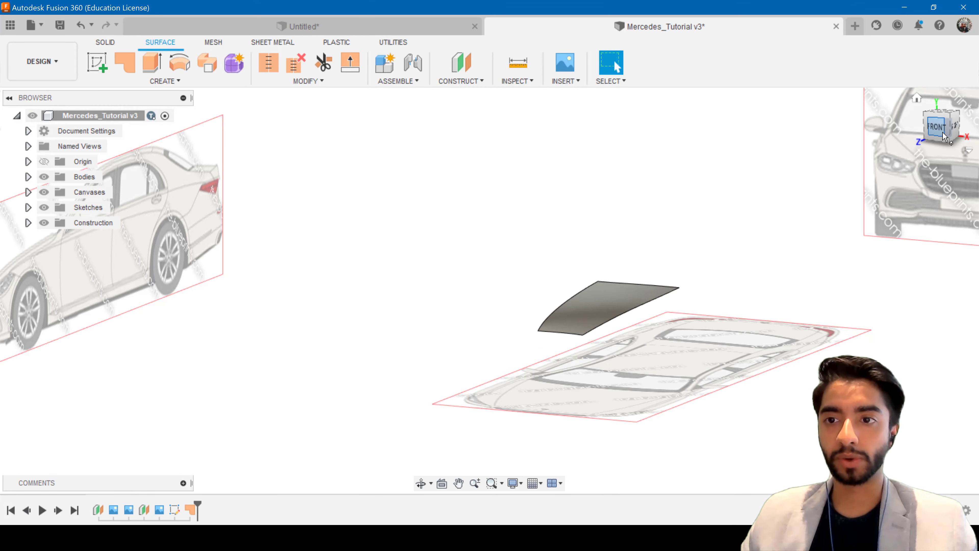
click(938, 126)
scroll(572, 332, up, 3)
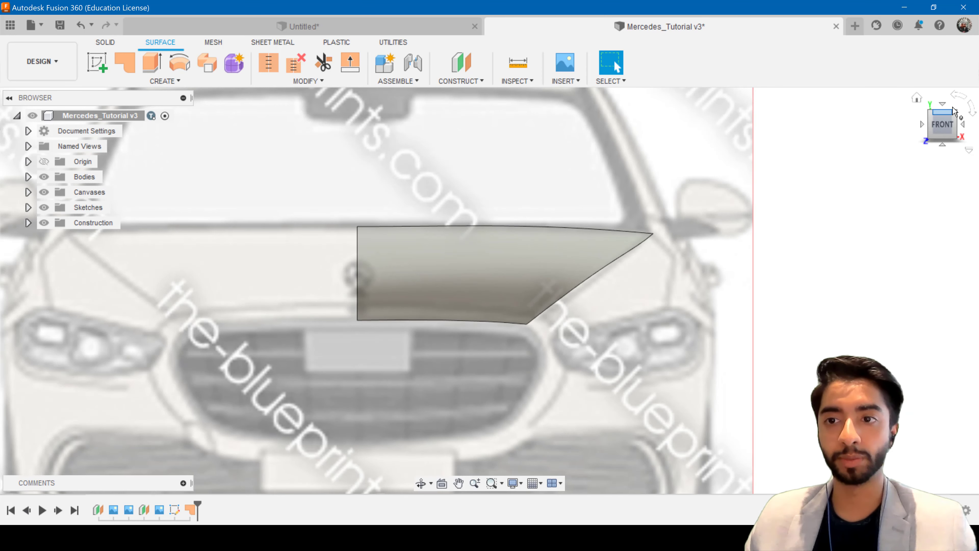
click(942, 111)
scroll(635, 293, down, 2)
middle_drag(617, 368, 596, 513)
scroll(617, 350, up, 1)
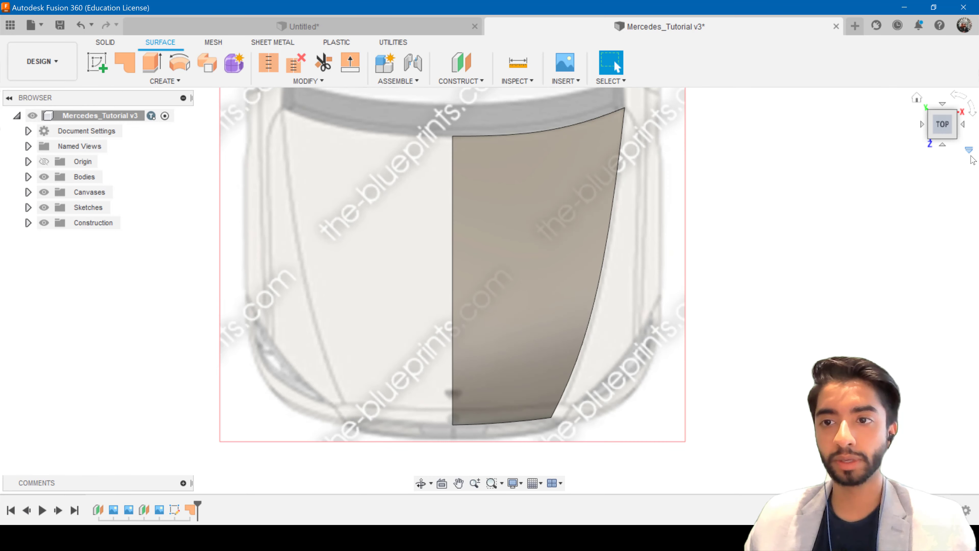
click(944, 142)
click(966, 127)
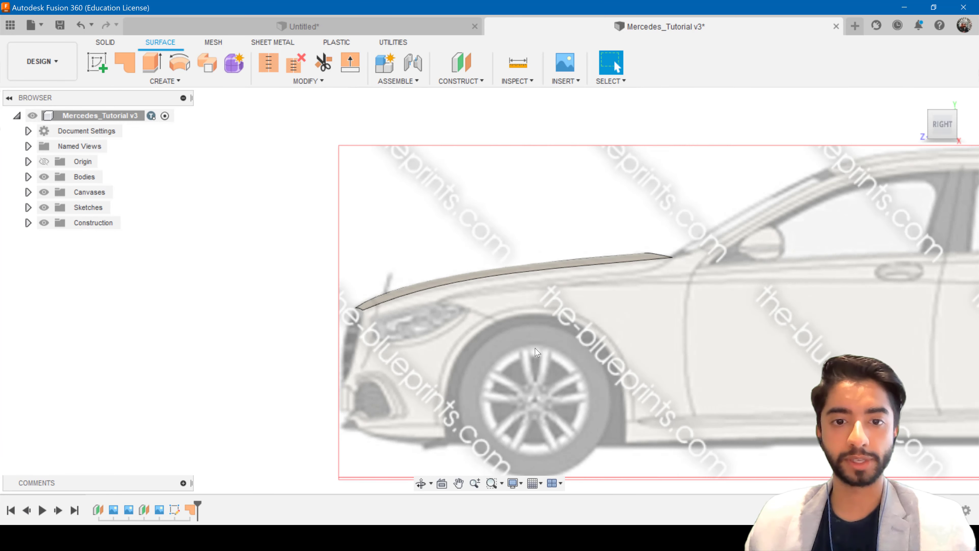
click(928, 128)
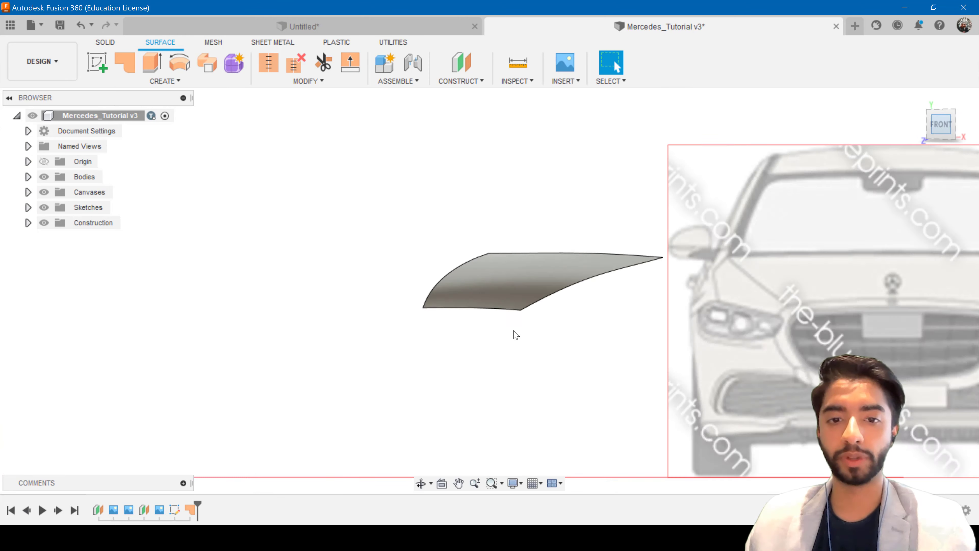
scroll(576, 298, up, 5)
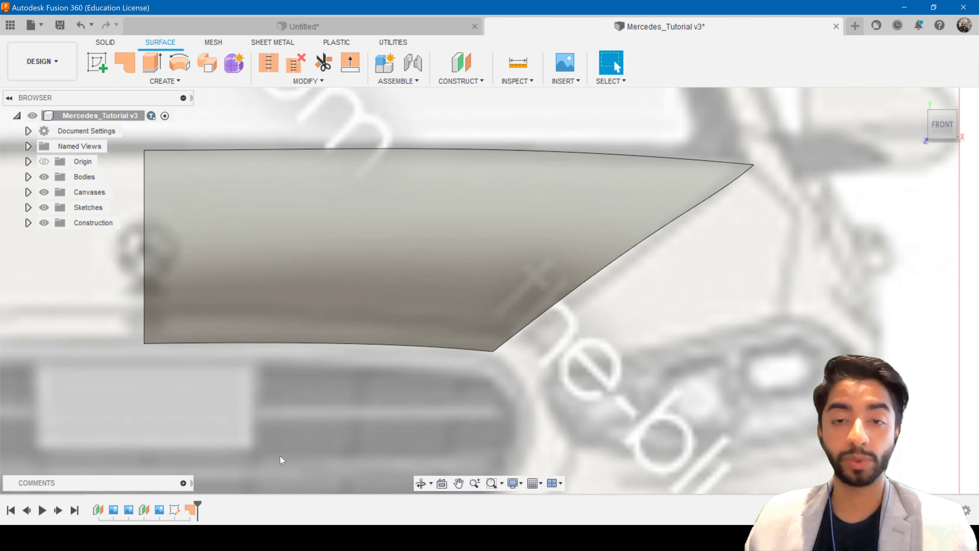
Edit the bonnet sketch, moving the side spline's front tangent handle about 7.346 mm in X and -2.003 mm in Z in the front view
double_click(174, 509)
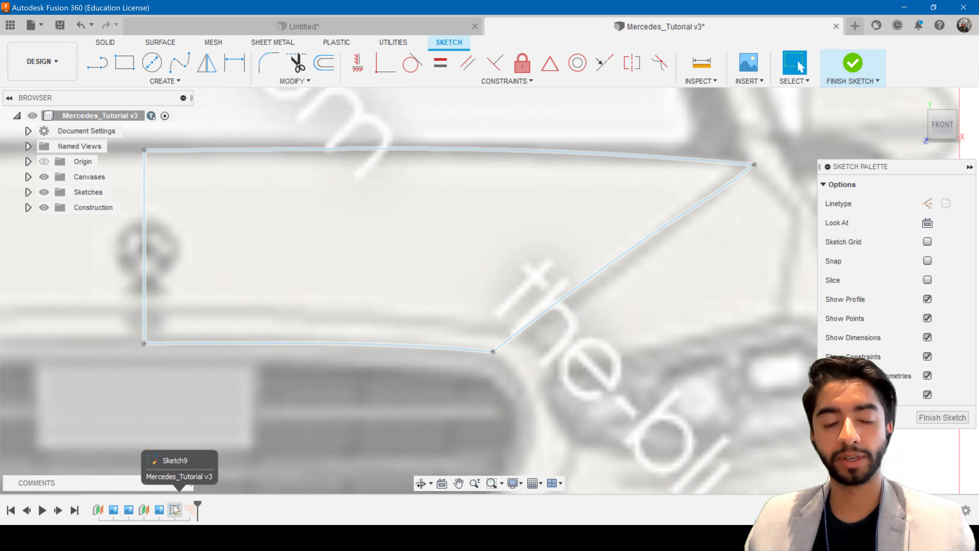
click(558, 304)
scroll(555, 302, up, 1)
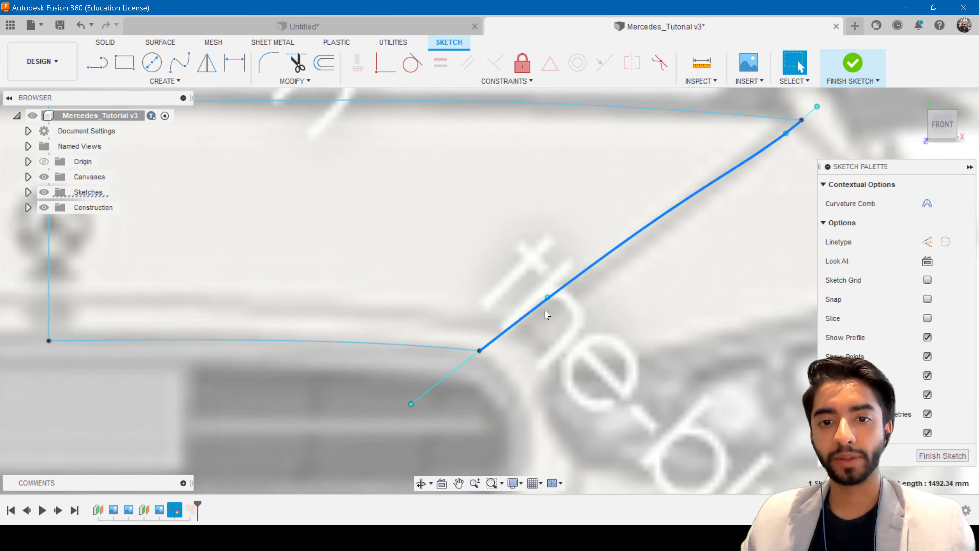
click(549, 297)
key(m)
middle_drag(406, 265, 266, 271)
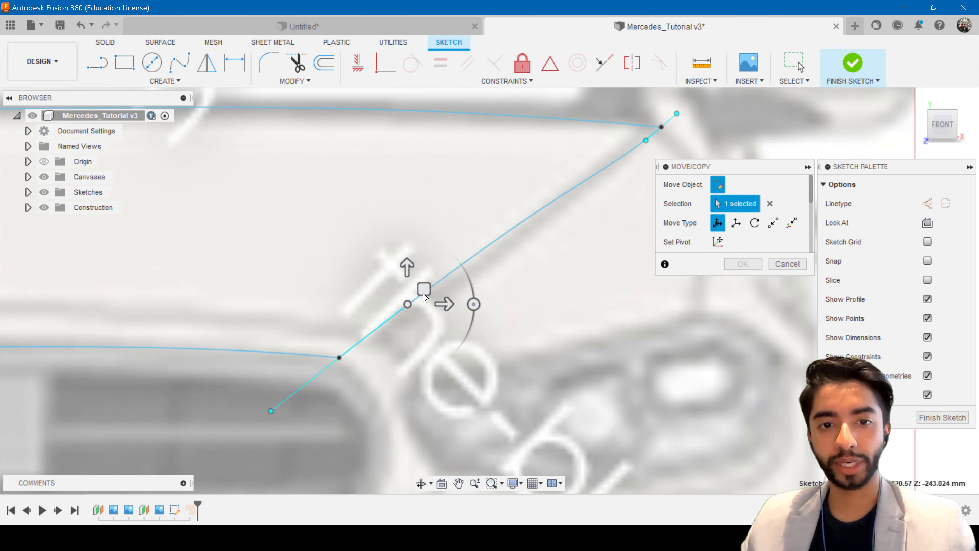
drag(424, 295, 431, 294)
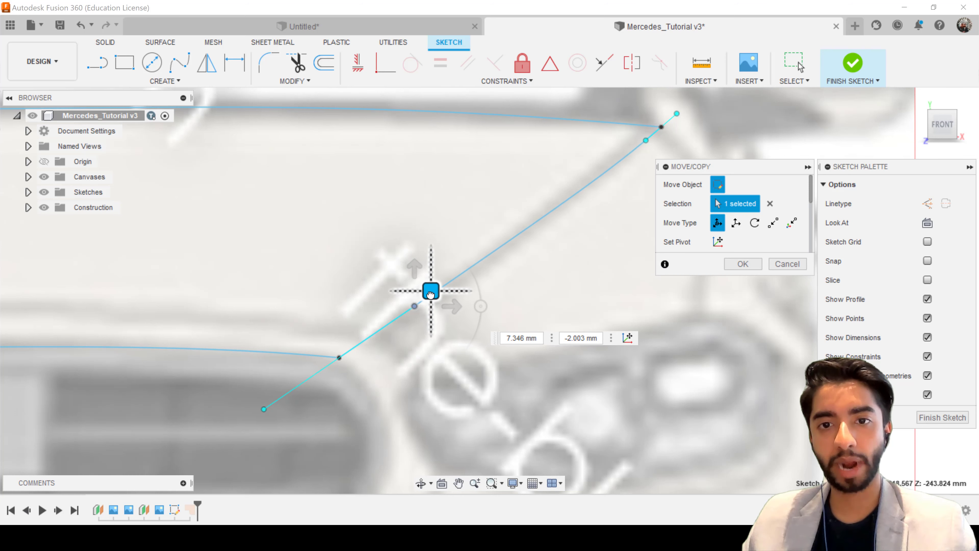
click(743, 264)
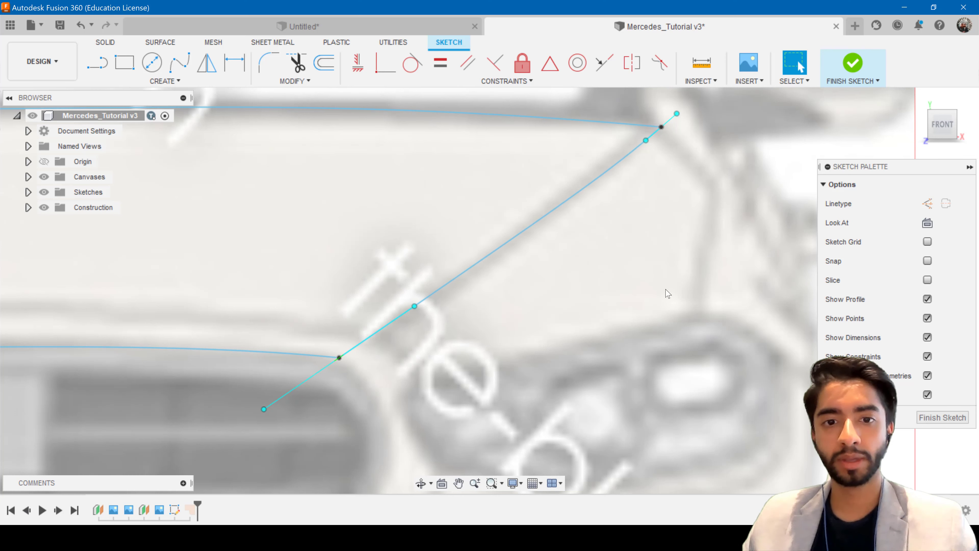
scroll(656, 322, down, 3)
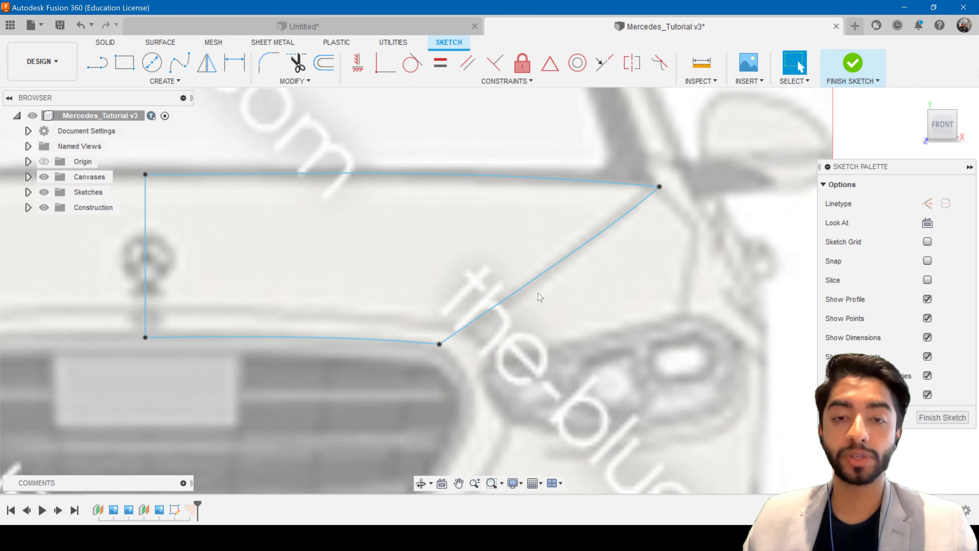
click(852, 64)
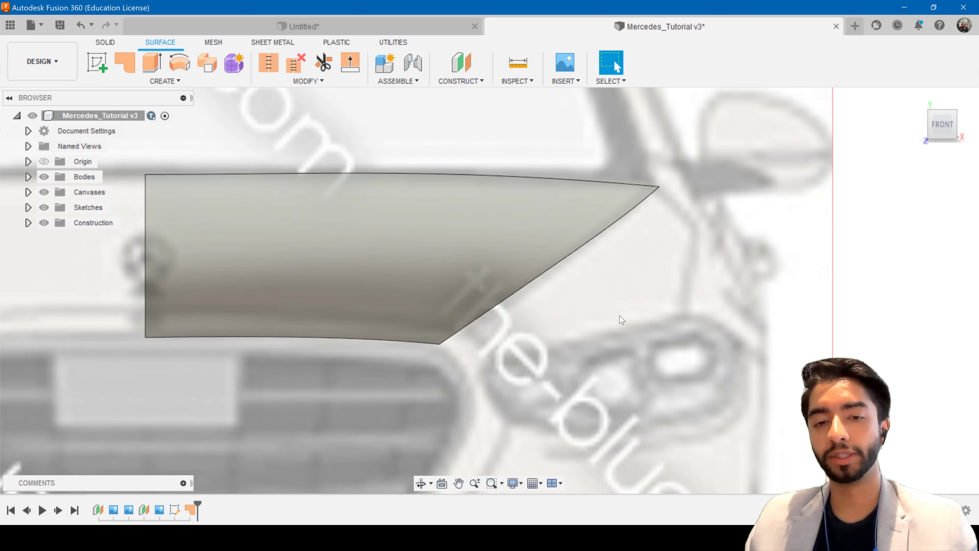
Compare the bonnet surface in the front view with the S-Class reference photo in the browser
scroll(616, 331, down, 3)
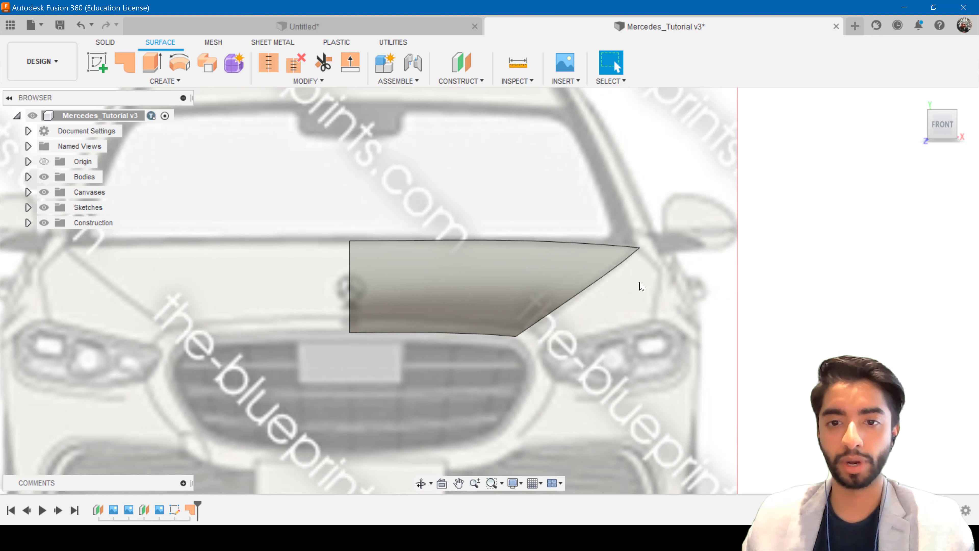
mouse_move(454, 536)
click(515, 494)
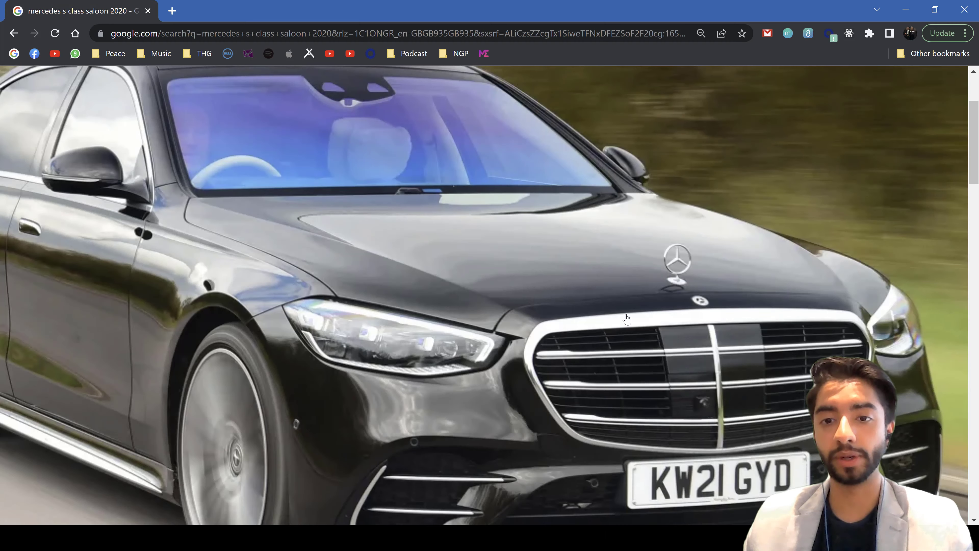
scroll(626, 315, left, 2)
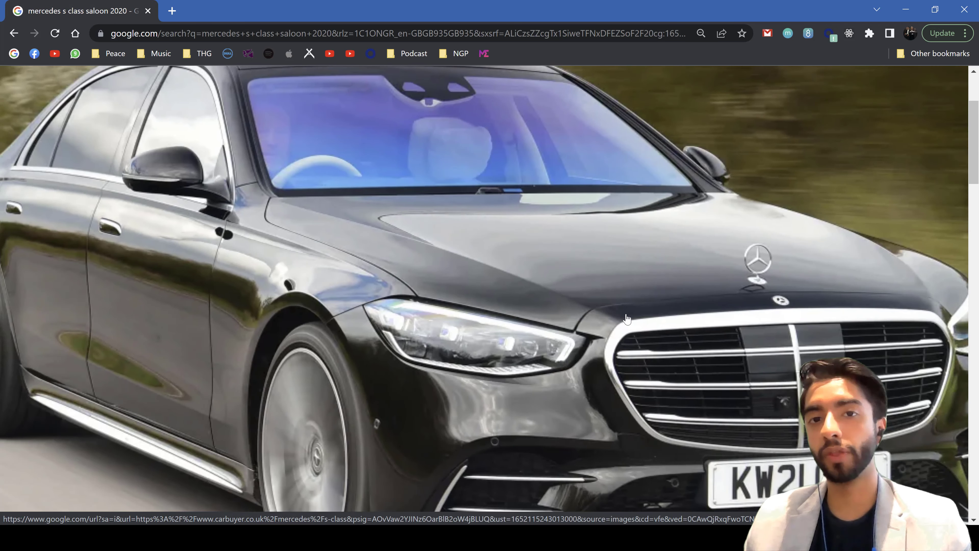
scroll(627, 318, left, 3)
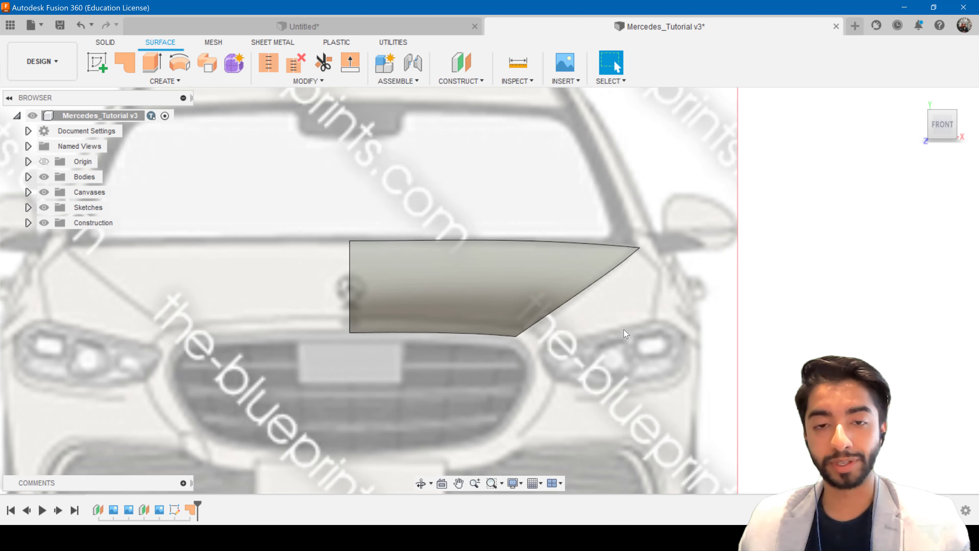
scroll(625, 333, down, 3)
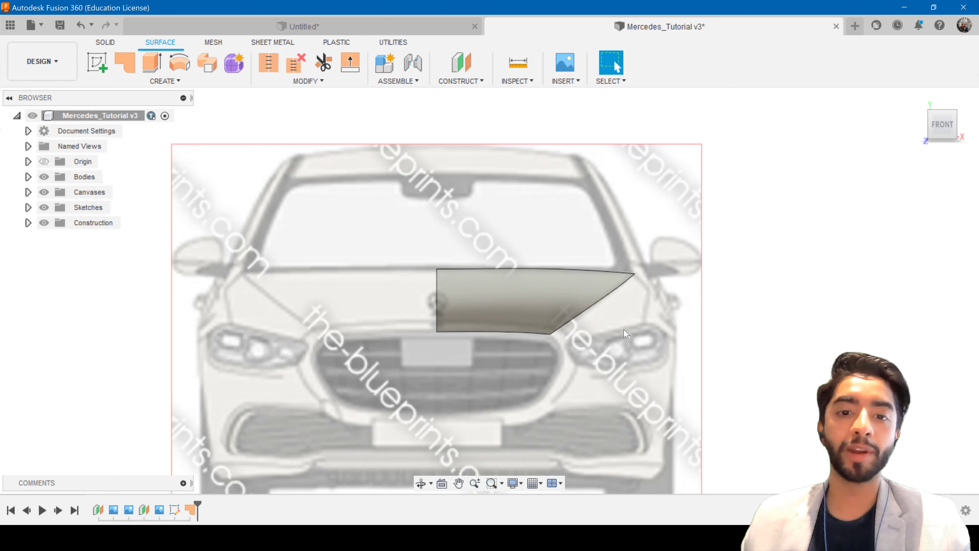